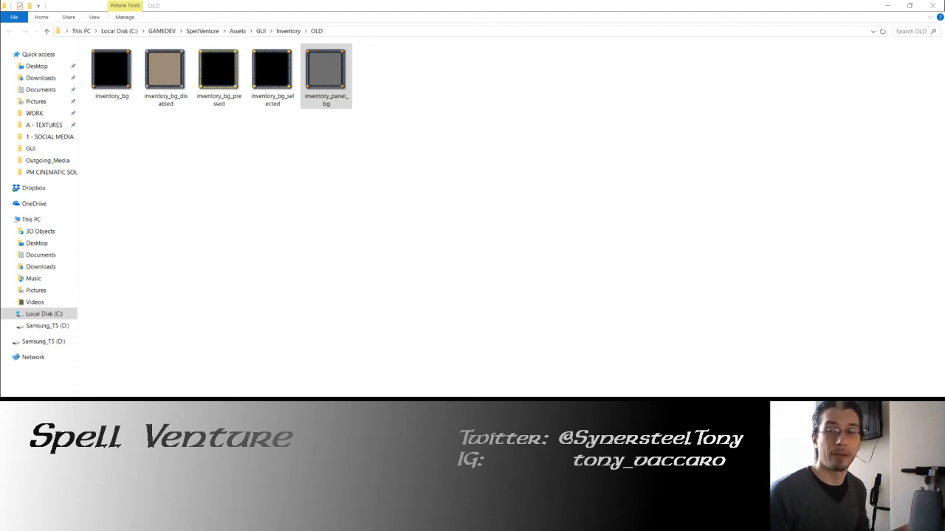
pyautogui.click(595, 205)
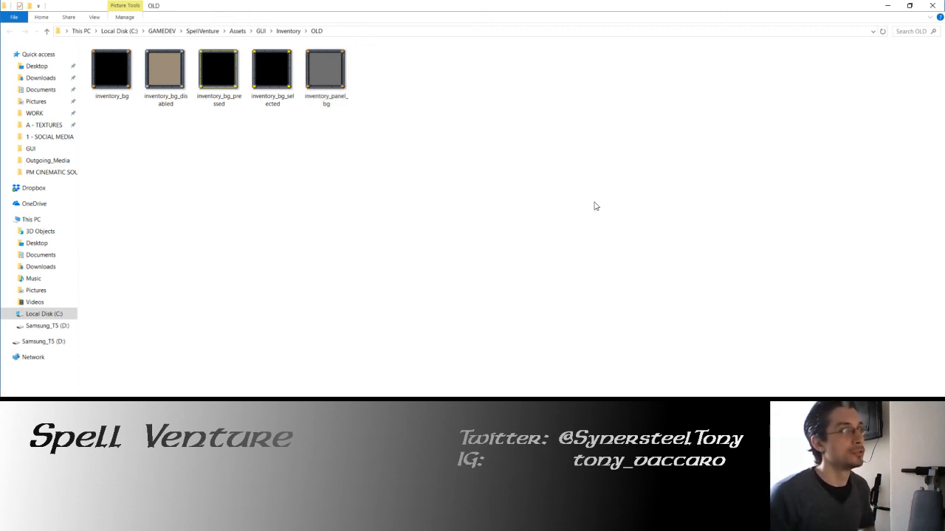
pyautogui.hotkey('alt', 'Tab')
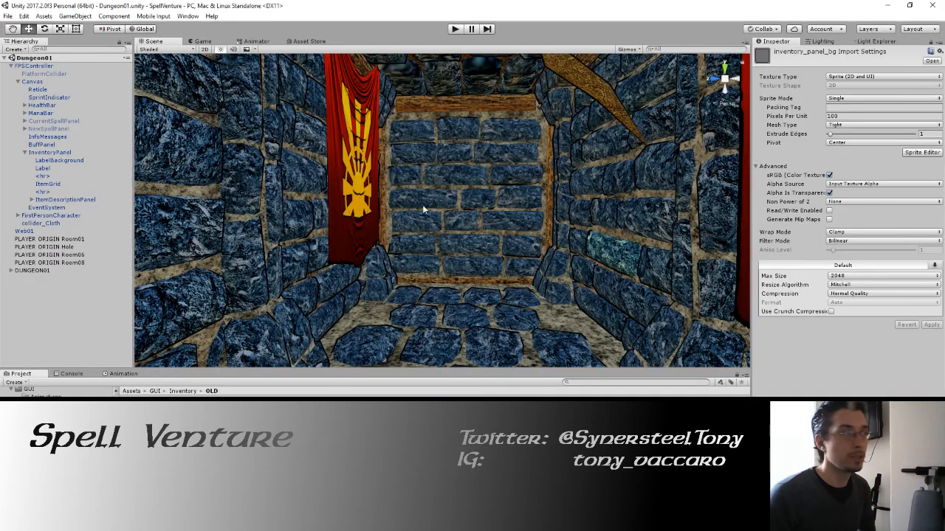
pyautogui.moveTo(423, 210); pyautogui.dragTo(374, 208)
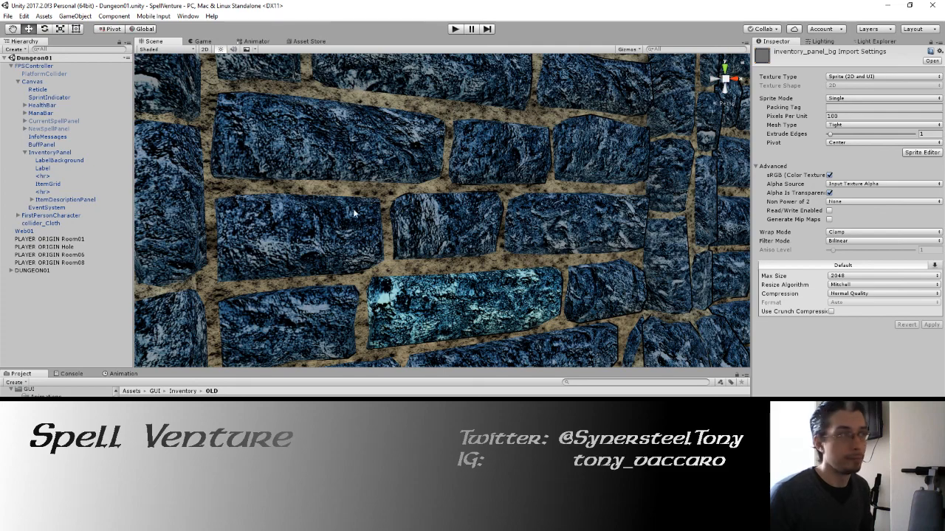
pyautogui.moveTo(353, 209); pyautogui.dragTo(482, 214)
pyautogui.moveTo(413, 212); pyautogui.dragTo(481, 208)
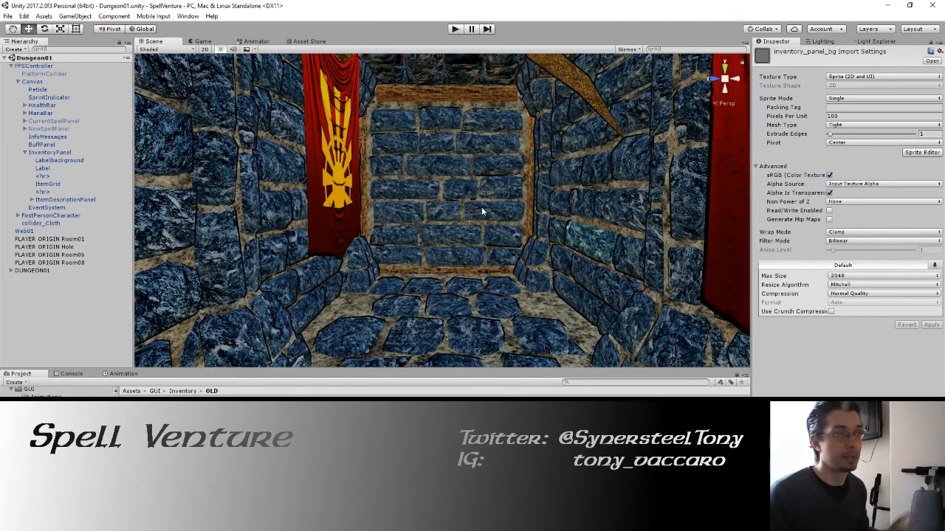
pyautogui.moveTo(447, 207); pyautogui.dragTo(411, 221)
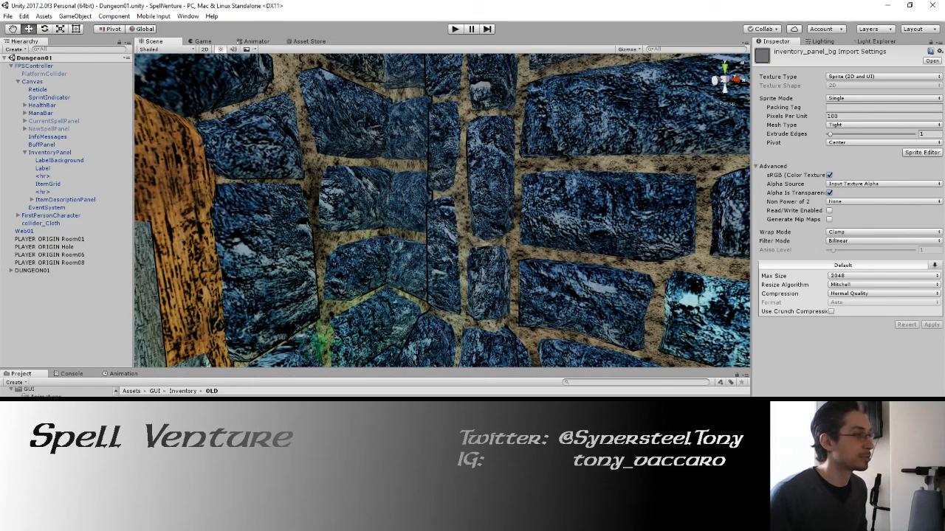
# Step: Switch to File Explorer, open the WORK folder in a second window, and enlarge and place it beside the OLD folder window
pyautogui.hotkey('alt', 'Tab')
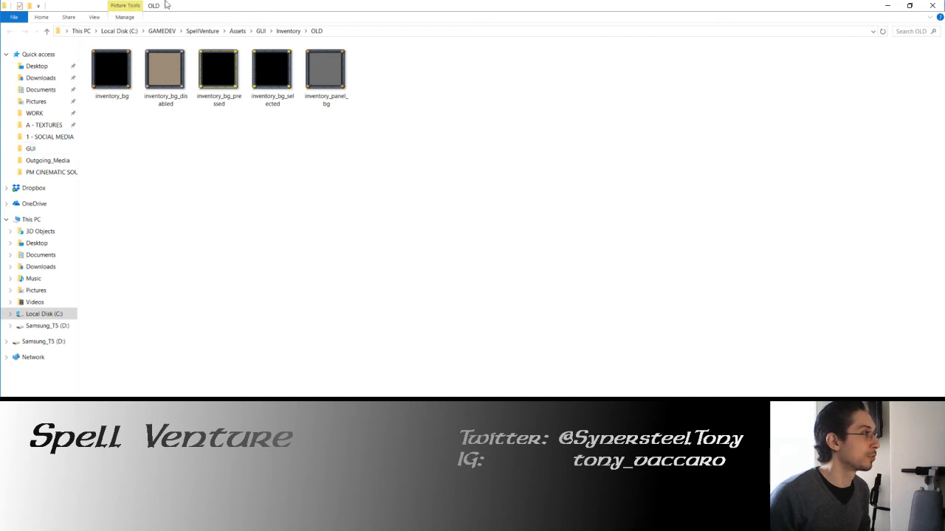
pyautogui.rightClick(181, 521)
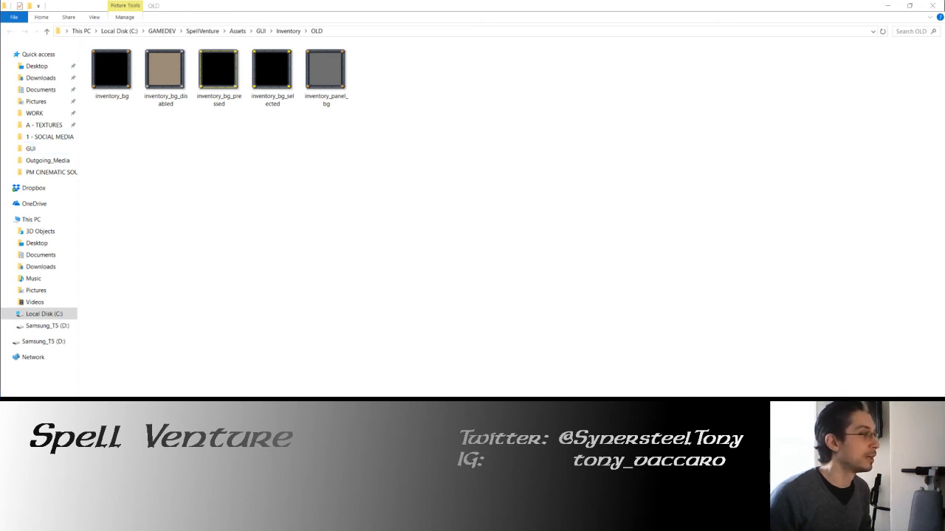
pyautogui.click(158, 334)
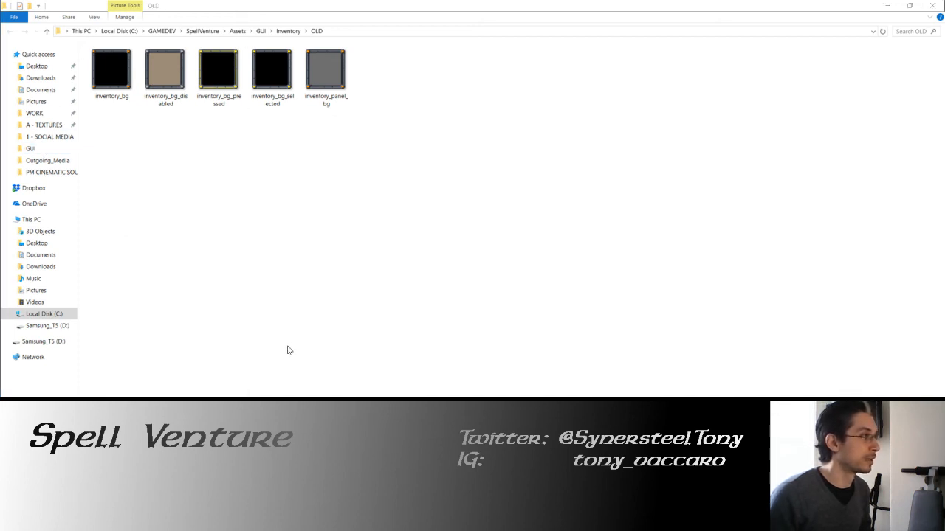
pyautogui.moveTo(517, 55); pyautogui.dragTo(635, 73)
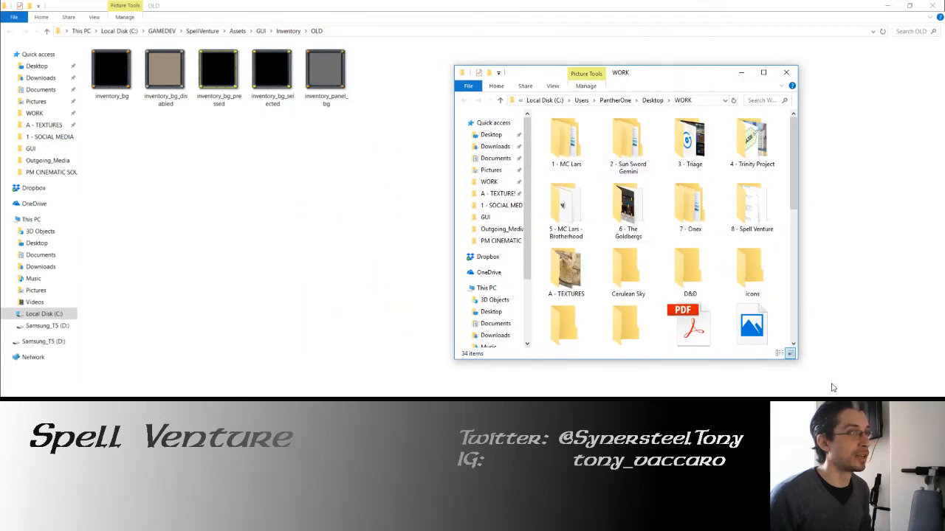
pyautogui.moveTo(799, 358); pyautogui.dragTo(899, 397)
pyautogui.moveTo(750, 87); pyautogui.dragTo(728, 39)
pyautogui.moveTo(876, 221); pyautogui.dragTo(907, 221)
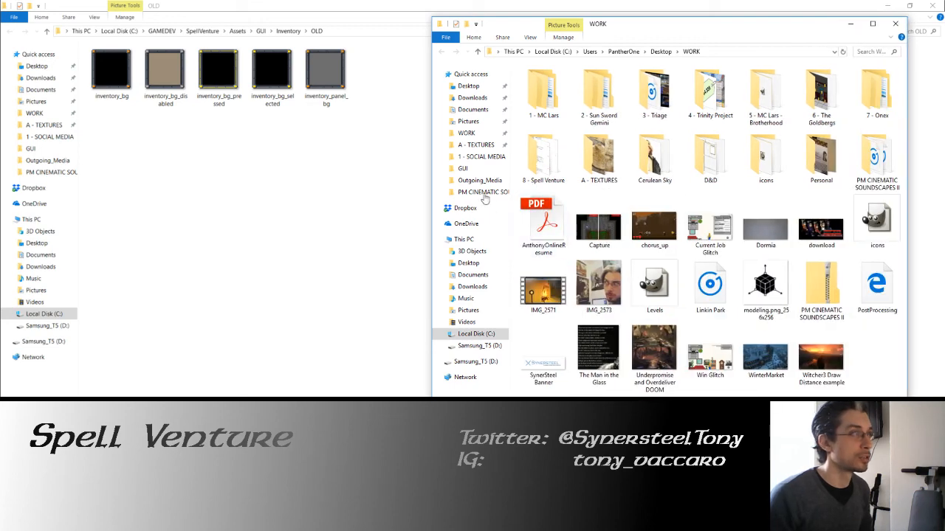
# Step: Open the OLD GUI folder inside the Spell Venture GUI folder and copy its five inventory background images
pyautogui.click(462, 168)
pyautogui.doubleClick(546, 92)
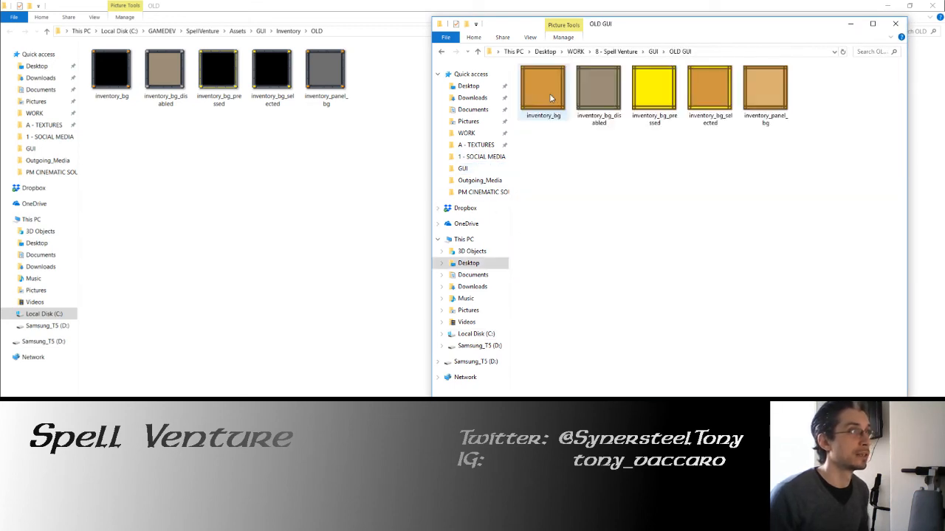
pyautogui.keyDown('shift'); pyautogui.click(754, 93); pyautogui.keyUp('shift')
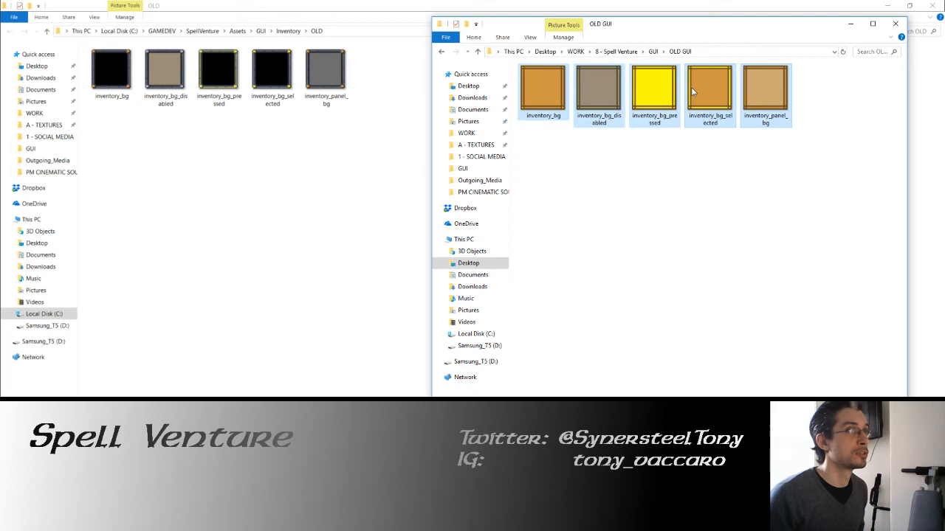
pyautogui.rightClick(544, 92)
pyautogui.click(566, 321)
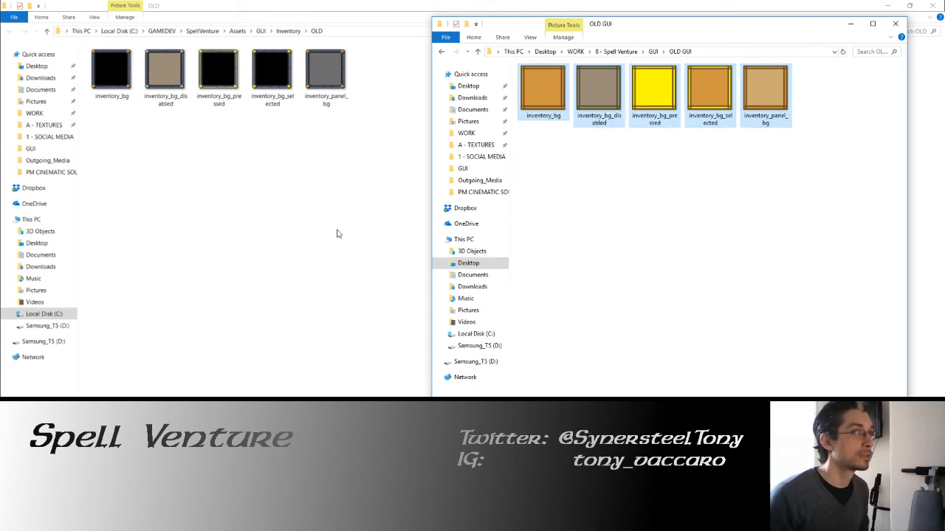
# Step: Paste the copied images into the project's Inventory OLD folder, replacing the files with the same names
pyautogui.rightClick(259, 191)
pyautogui.click(284, 258)
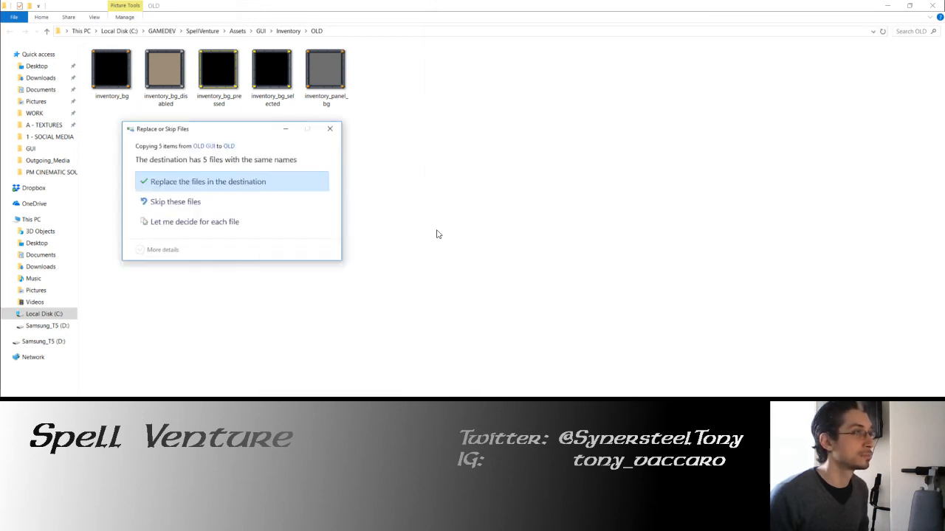
pyautogui.click(218, 182)
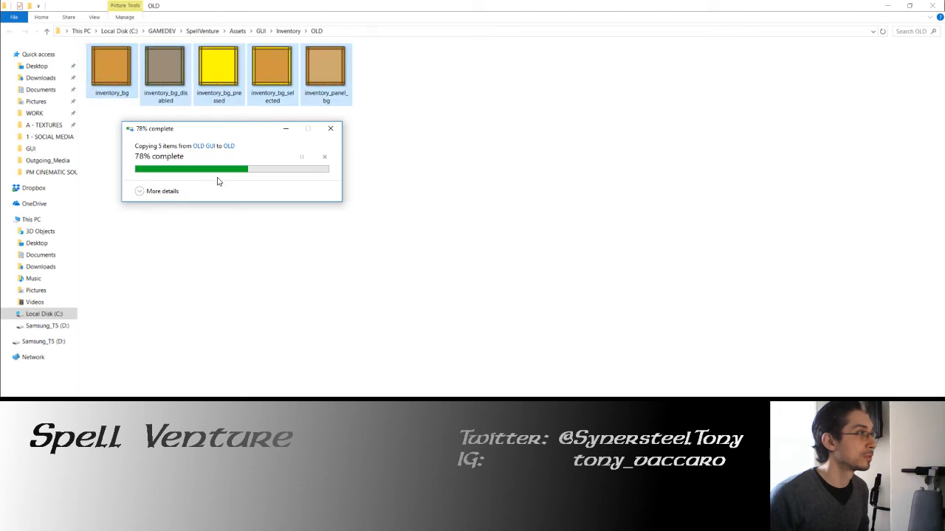
# Step: Switch to Unity, run the Dungeon01 scene in play mode, and gather a mushroom from the dungeon floor
pyautogui.hotkey('alt', 'Tab')
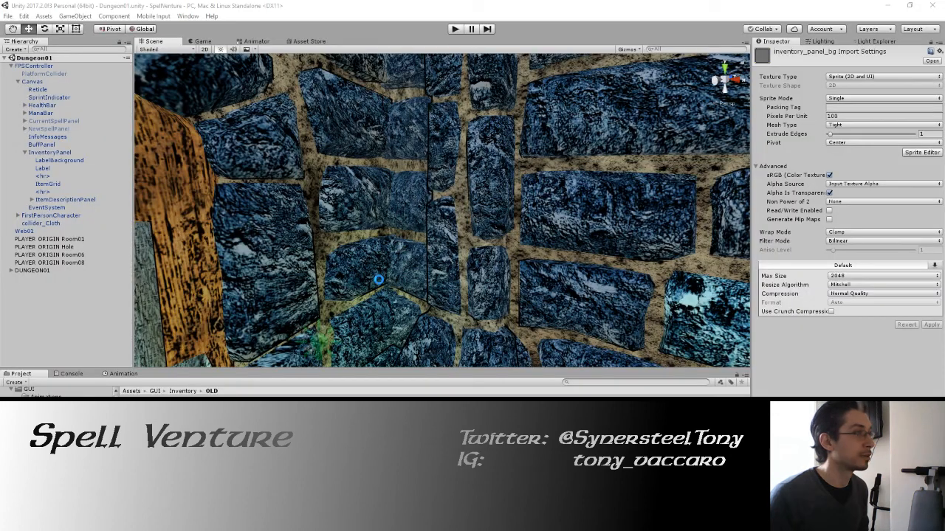
pyautogui.click(454, 29)
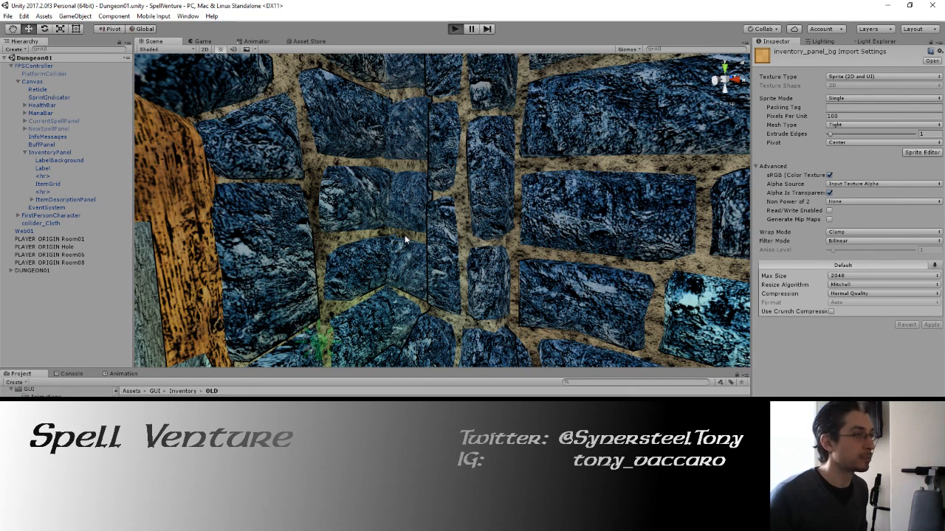
pyautogui.press('i')
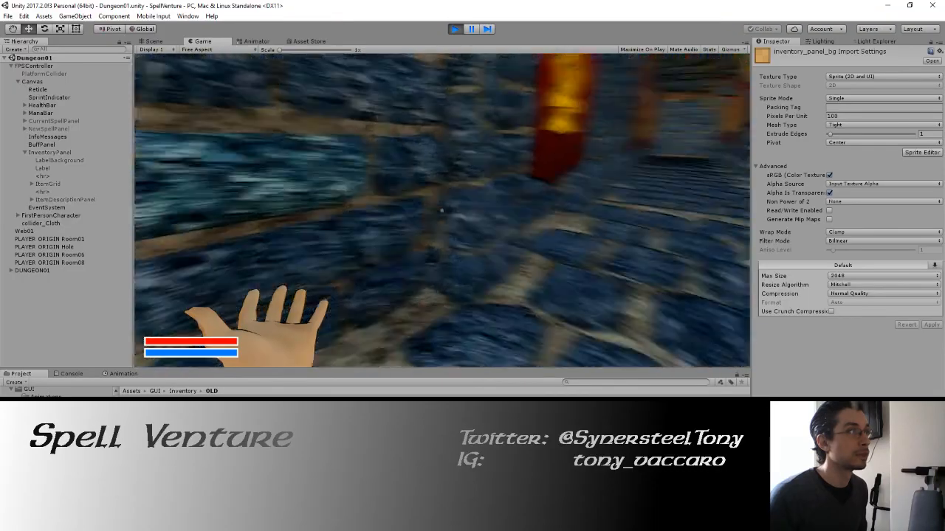
pyautogui.press('i')
pyautogui.press('w')
pyautogui.press('e')
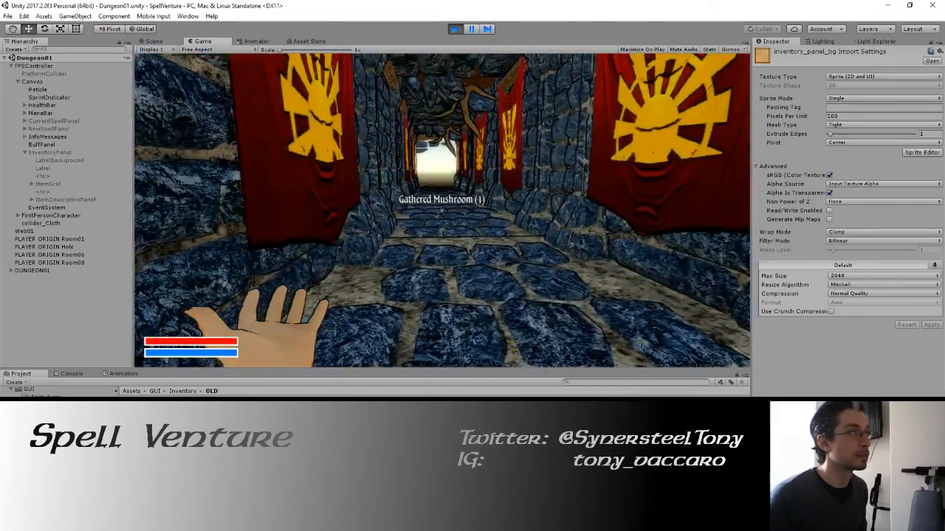
# Step: Open the in-game inventory, examine the mushroom's slot and description with the old panel graphics, and stop play mode
pyautogui.press('i')
pyautogui.moveTo(525, 132)
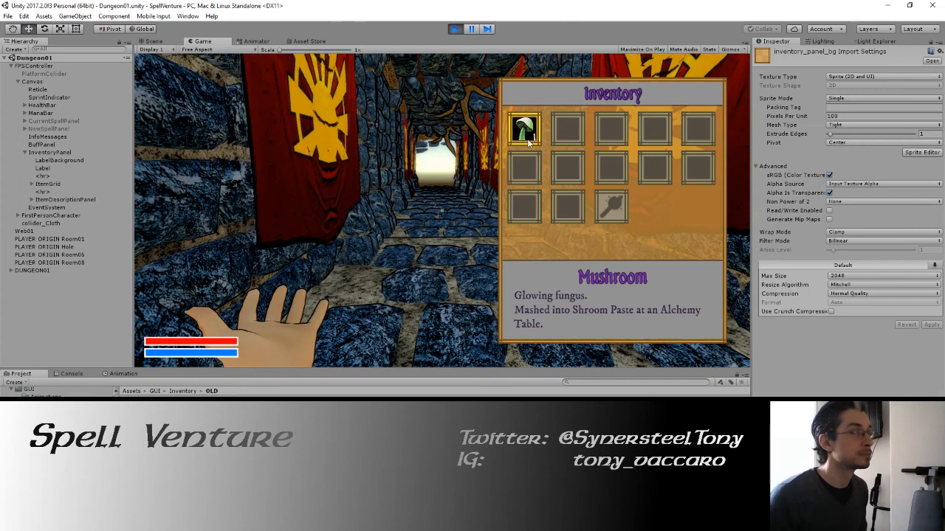
pyautogui.click(453, 29)
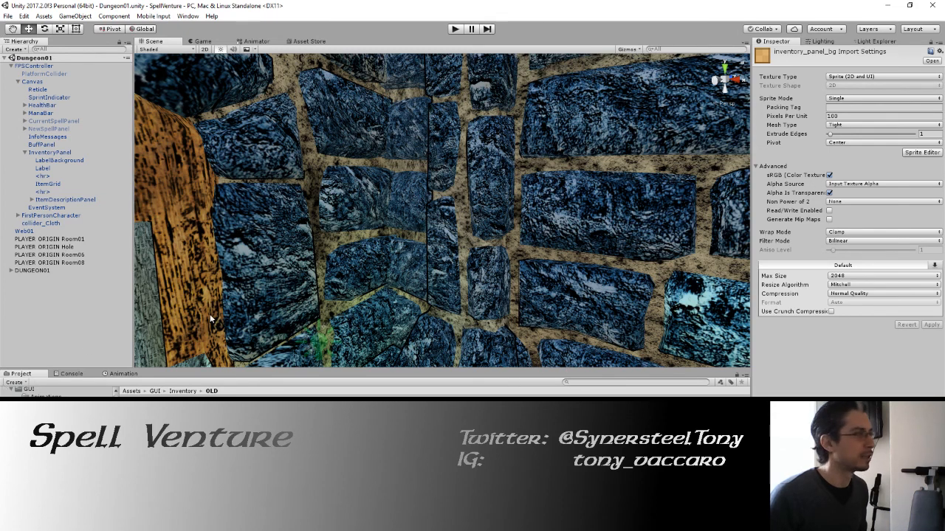
# Step: Switch to GIMP and open the recently used image ICONS.xcf
pyautogui.hotkey('alt', 'Tab')
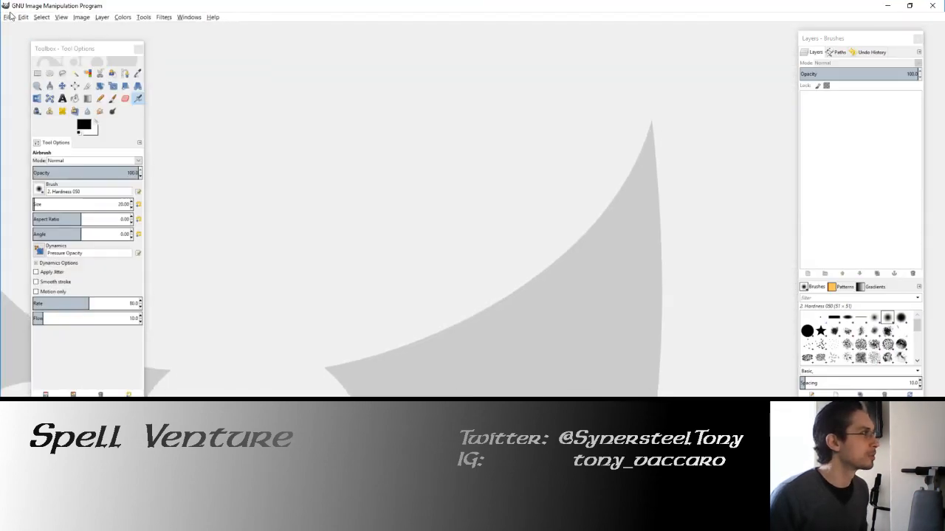
pyautogui.click(8, 17)
pyautogui.click(29, 46)
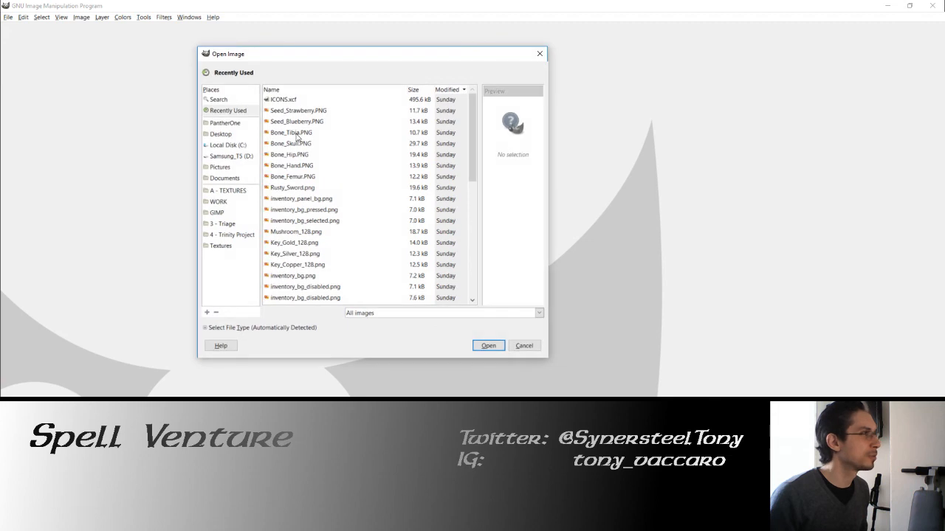
pyautogui.click(284, 100)
pyautogui.click(489, 345)
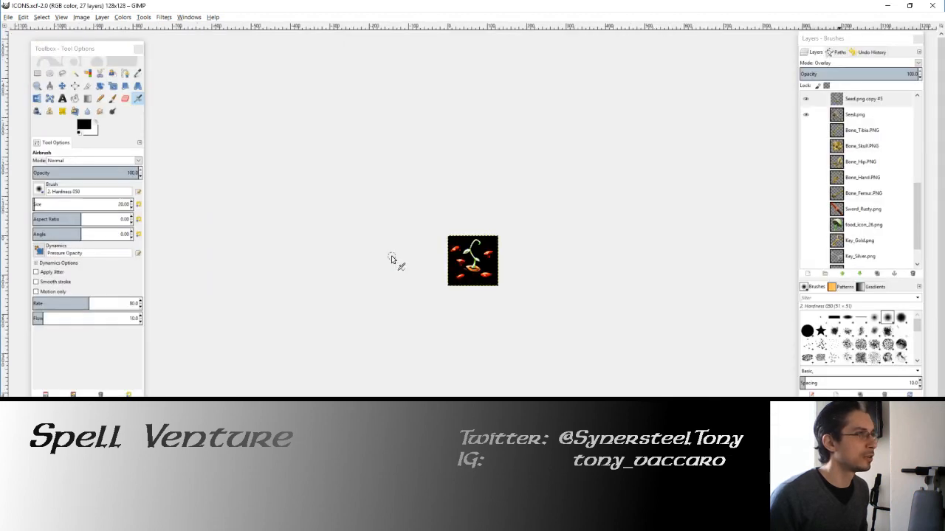
# Step: Toggle the Seed.png copy #5 overlay to compare its effect, and hide the black Key_Bronze.png copy background layer
pyautogui.moveTo(479, 230); pyautogui.dragTo(460, 235)
pyautogui.scroll(4, 474, 248)
pyautogui.scroll(-1, 810, 242)
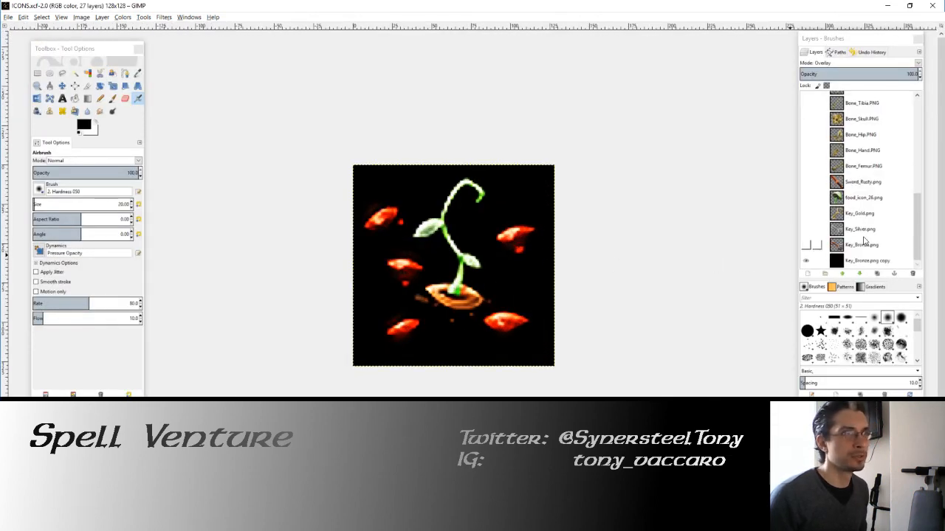
pyautogui.click(807, 260)
pyautogui.click(806, 261)
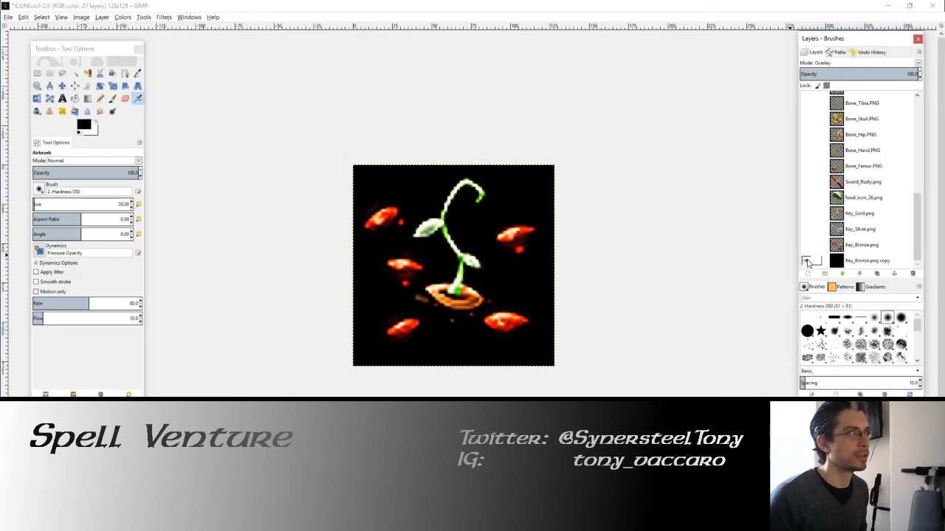
pyautogui.scroll(3, 810, 232)
pyautogui.click(806, 188)
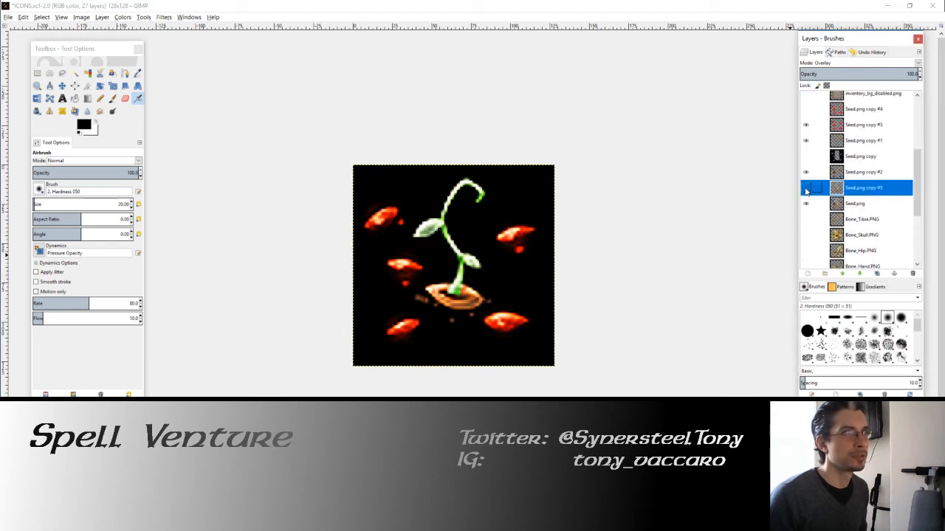
pyautogui.click(806, 189)
pyautogui.scroll(-5, 813, 225)
pyautogui.click(807, 260)
# Step: Compare the seed icon with and without Seed.png copy #2, and hide the Seed.png copy #2 and Seed.png copy #5 layers
pyautogui.scroll(3, 813, 244)
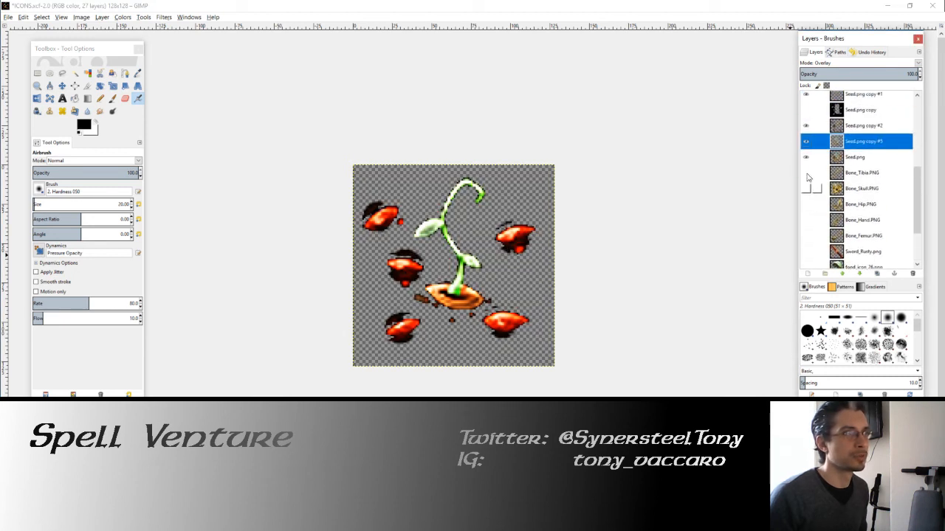
pyautogui.click(804, 127)
pyautogui.click(805, 127)
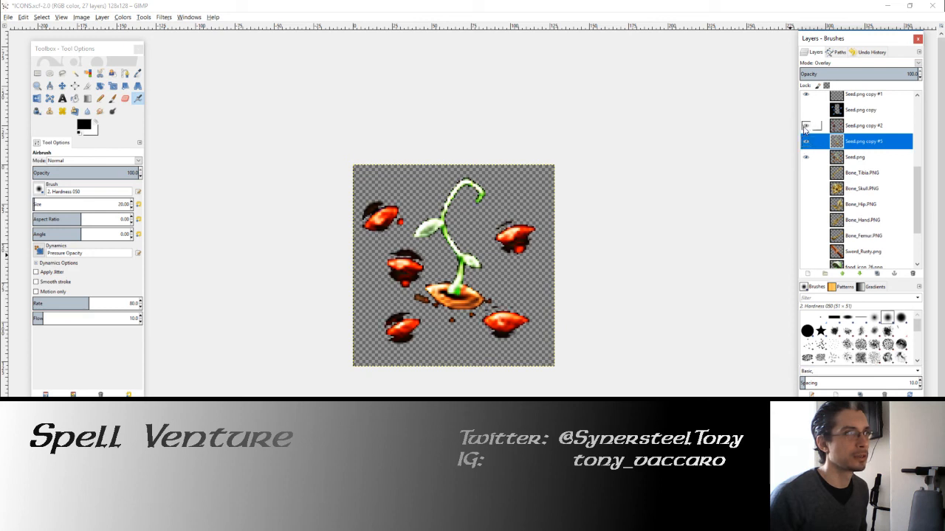
pyautogui.click(805, 141)
pyautogui.click(806, 127)
# Step: Compare the seed icon with and without the Seed.png copy #3 and Seed.png copy #1 layers
pyautogui.scroll(1, 806, 127)
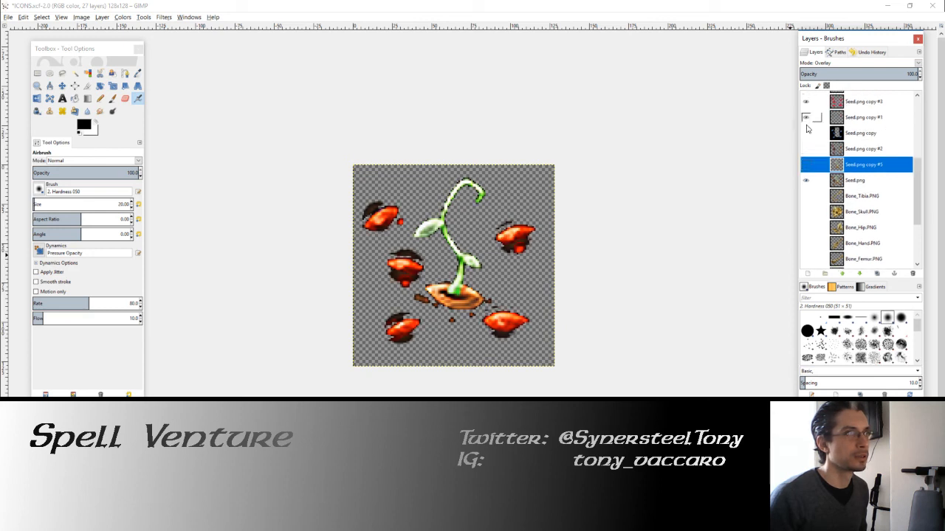
pyautogui.scroll(1, 808, 121)
pyautogui.click(806, 124)
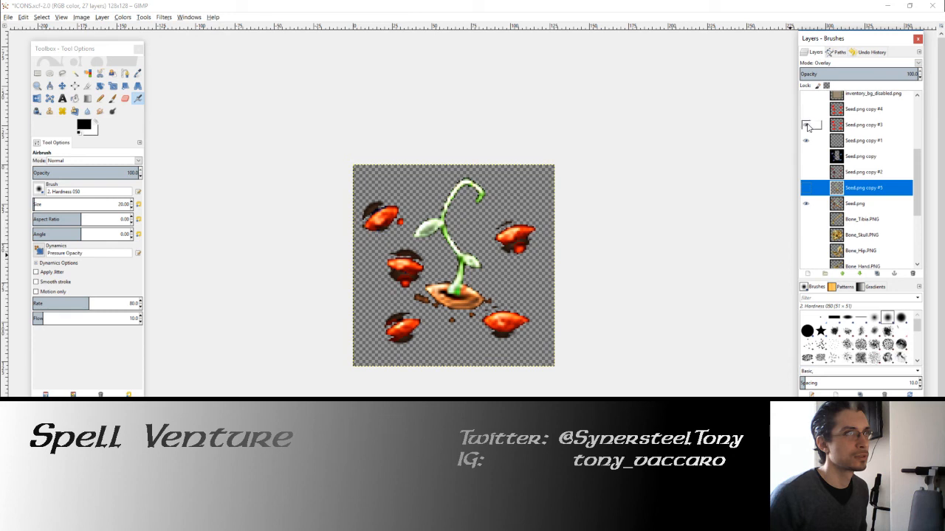
pyautogui.click(806, 140)
pyautogui.click(806, 140)
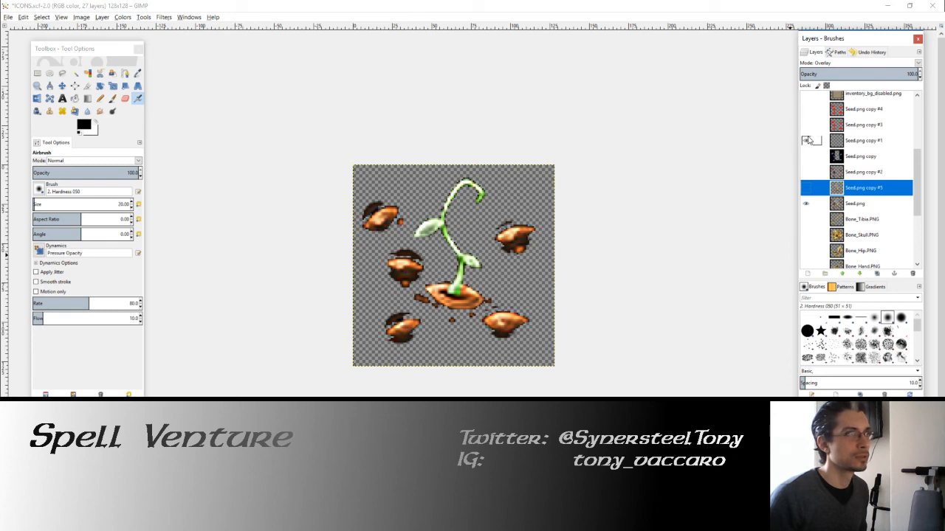
pyautogui.click(806, 125)
pyautogui.click(837, 127)
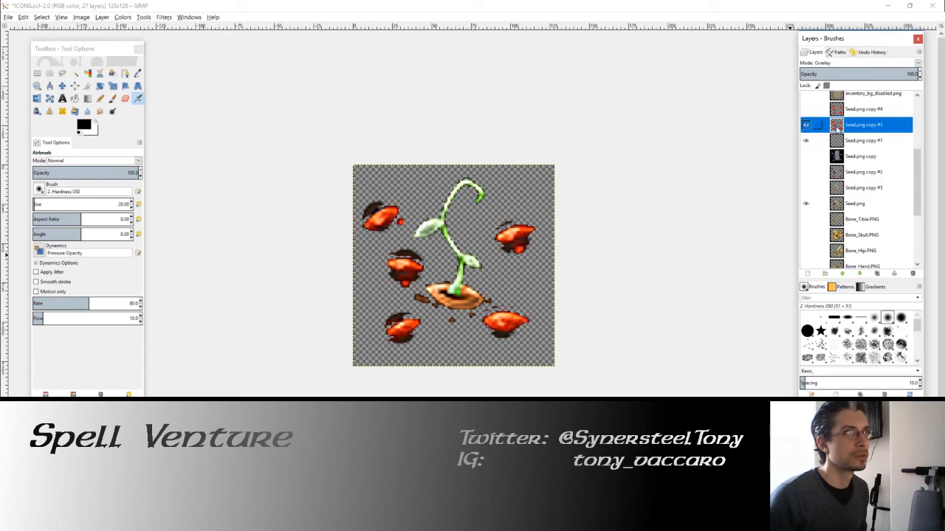
pyautogui.moveTo(837, 143); pyautogui.dragTo(841, 197)
pyautogui.moveTo(840, 158); pyautogui.dragTo(836, 142)
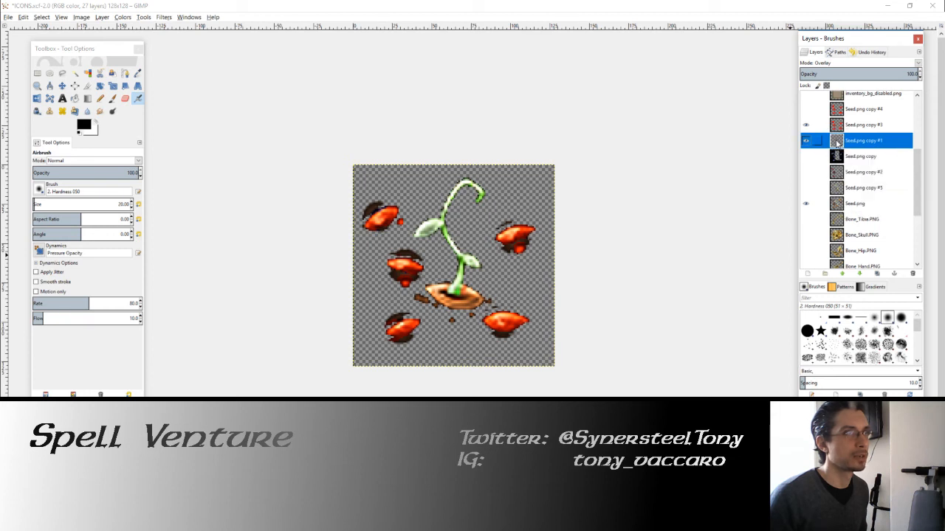
# Step: Toggle the visibility of the Seed.png and Seed.png copy #5 layers to compare their contributions to the icon
pyautogui.click(806, 188)
pyautogui.click(806, 204)
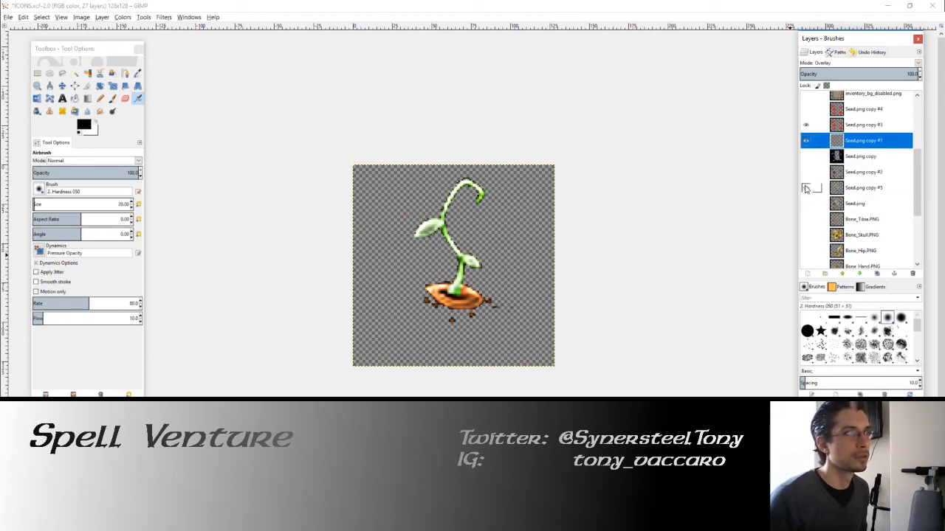
pyautogui.click(806, 188)
pyautogui.click(806, 188)
pyautogui.click(806, 204)
pyautogui.click(806, 189)
pyautogui.click(806, 189)
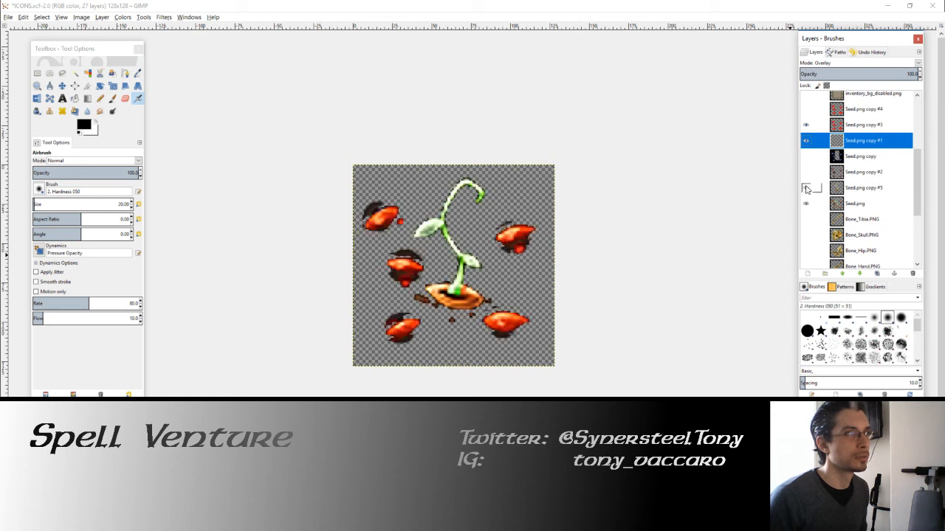
# Step: Show Seed.png copy without the copy #1 and copy #3 layers, and delete its black background using Fuzzy Select
pyautogui.click(806, 156)
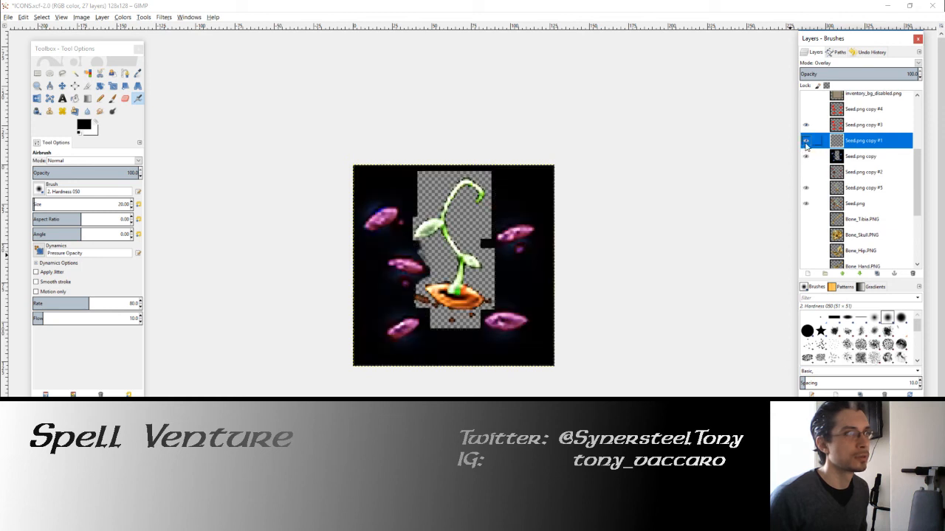
pyautogui.click(806, 124)
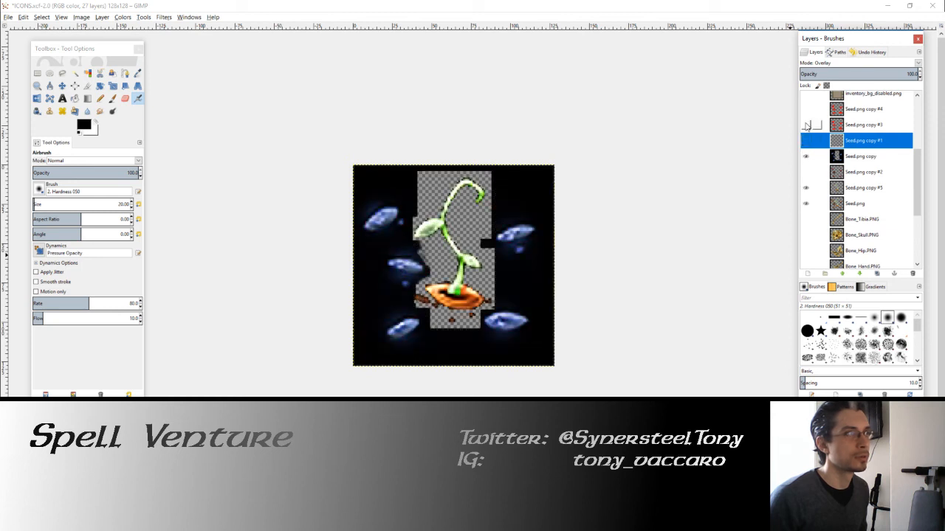
pyautogui.click(849, 157)
pyautogui.click(75, 73)
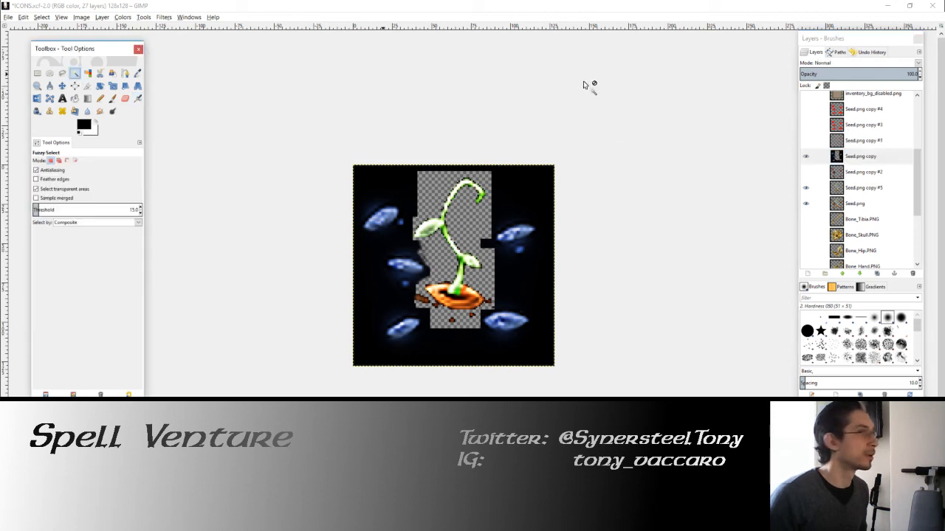
pyautogui.click(837, 125)
pyautogui.click(514, 190)
pyautogui.click(846, 158)
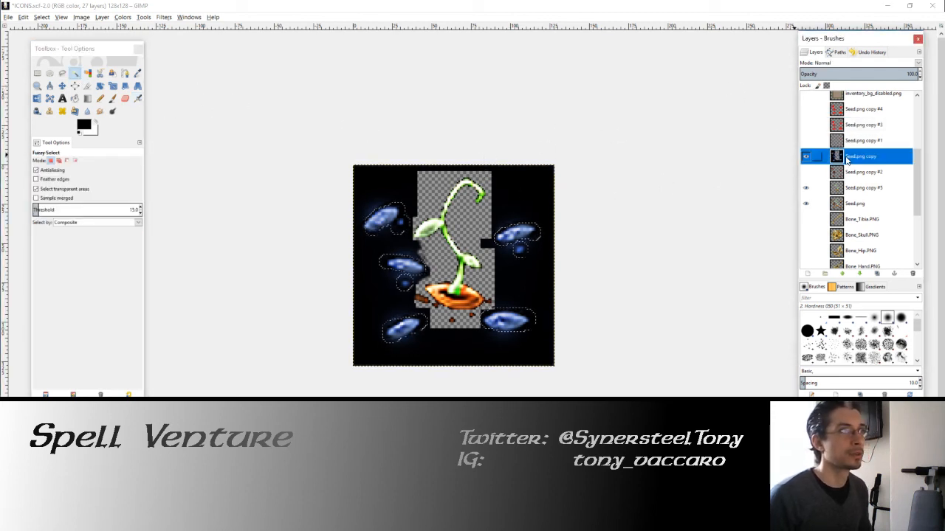
pyautogui.press('Delete')
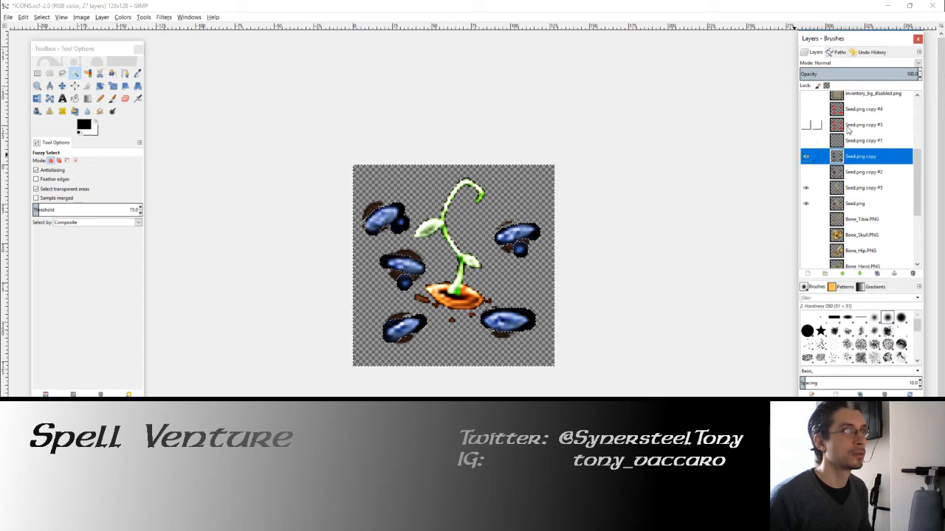
# Step: Try the Seed.png copy #3 and #4 overlays on the seeds, hide Seed.png copy and copy #4, and clear the selection
pyautogui.click(847, 127)
pyautogui.click(805, 125)
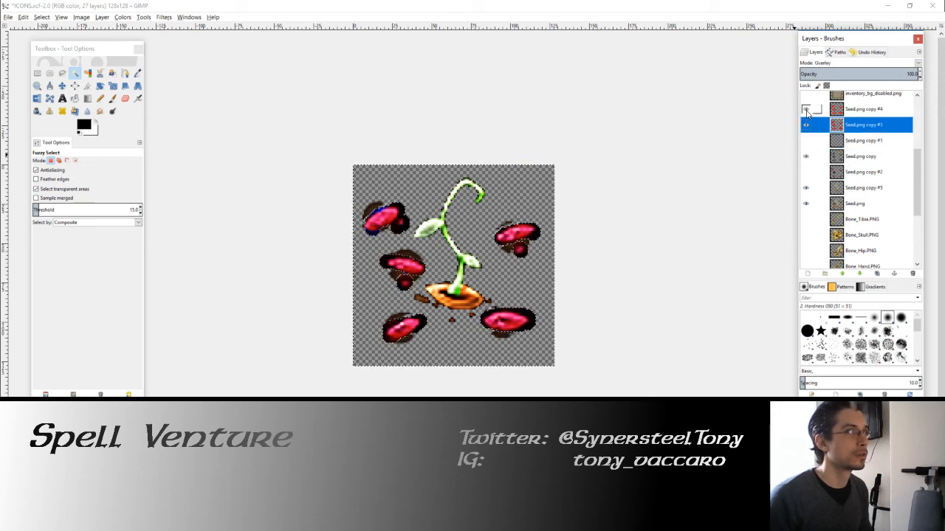
pyautogui.click(805, 109)
pyautogui.click(806, 157)
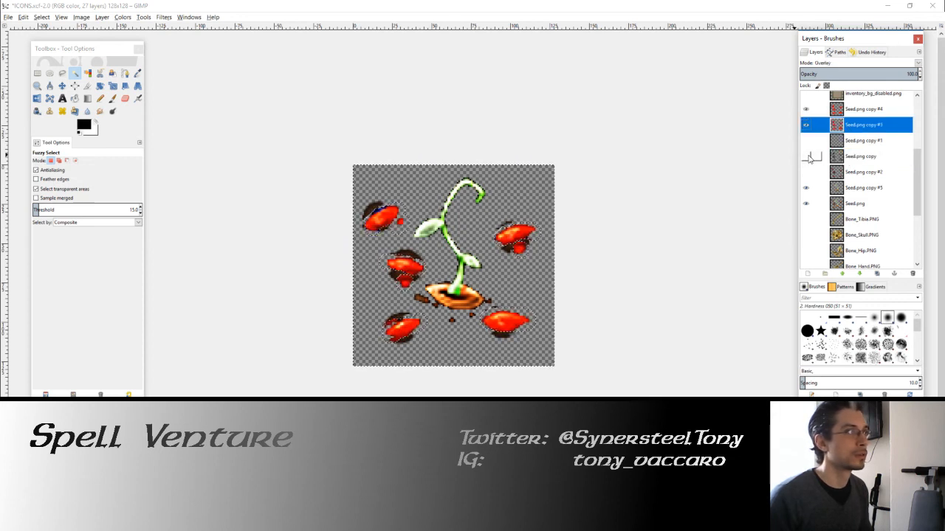
pyautogui.click(805, 110)
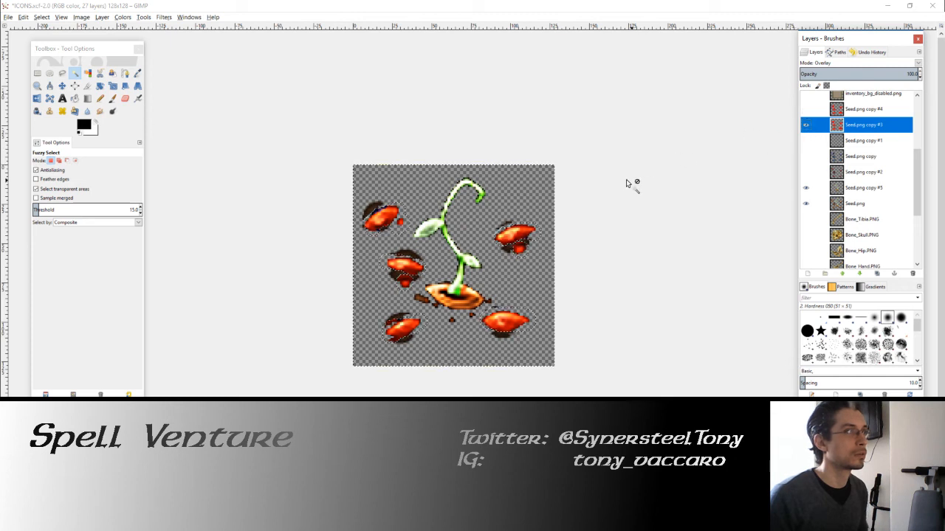
pyautogui.moveTo(627, 182); pyautogui.dragTo(646, 189)
pyautogui.hotkey('ctrl', 'shift', 'a')
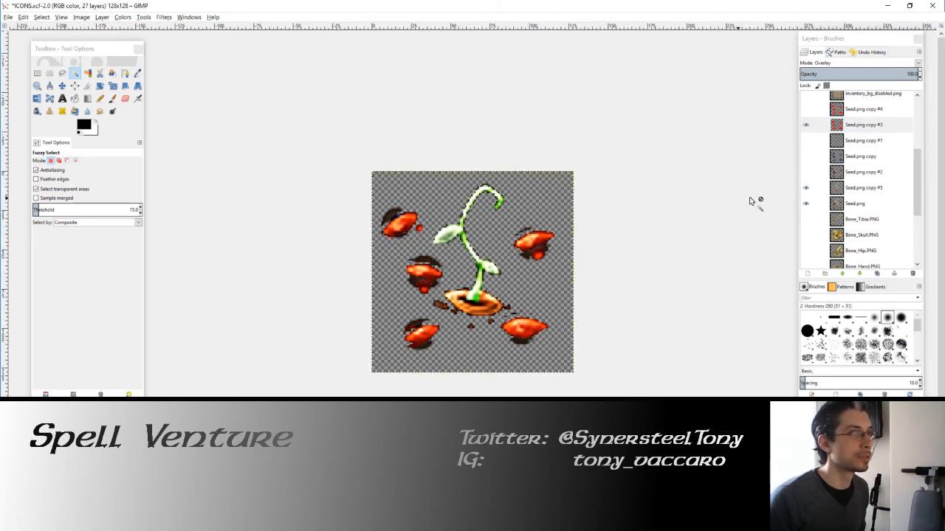
# Step: Check the effect of Seed.png copy #5 and preview the icon against the black Key_Bronze.png copy layer
pyautogui.click(806, 189)
pyautogui.click(806, 189)
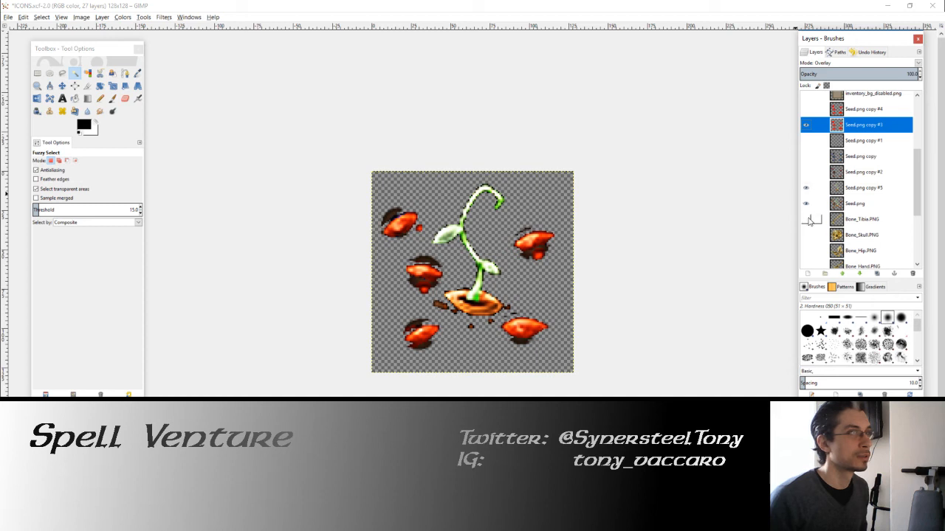
pyautogui.scroll(-4, 809, 221)
pyautogui.click(806, 260)
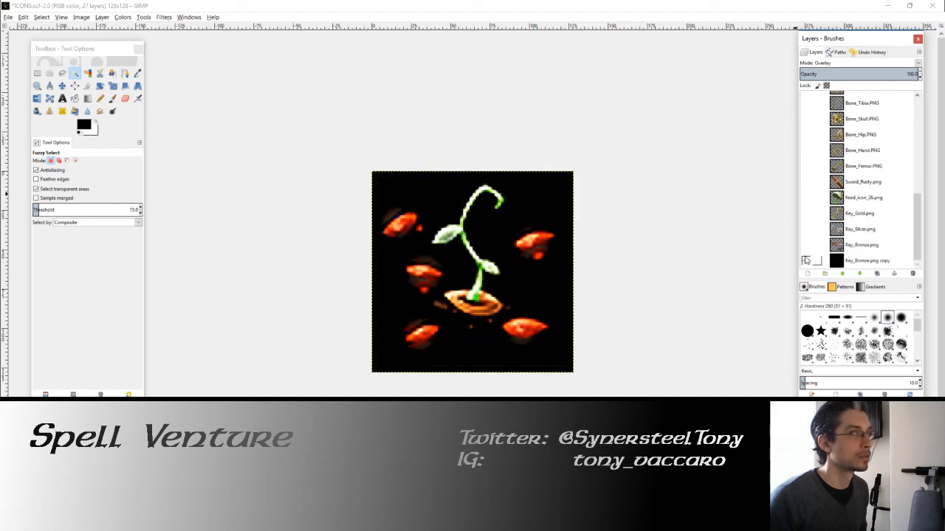
pyautogui.scroll(3, 808, 258)
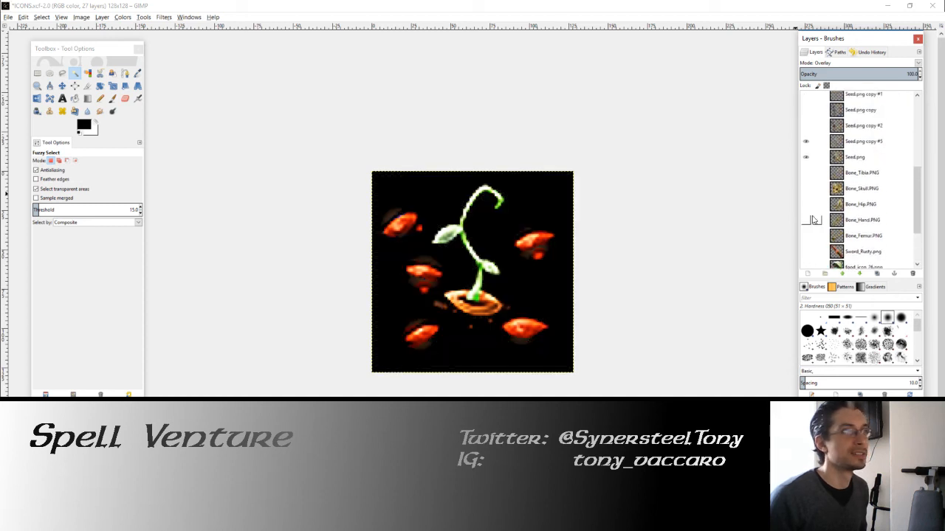
pyautogui.click(805, 157)
pyautogui.click(806, 158)
pyautogui.scroll(-3, 806, 162)
pyautogui.click(805, 260)
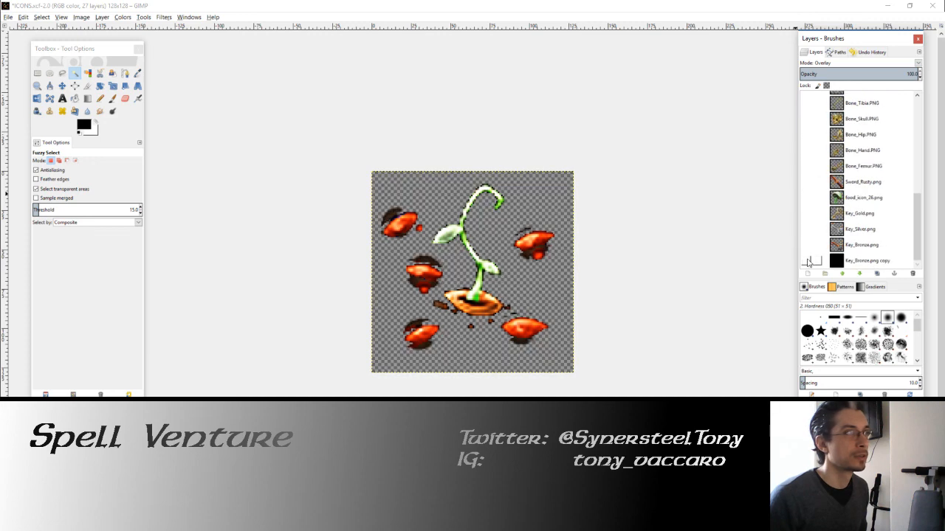
pyautogui.scroll(4, 344, 208)
# Step: Choose Fuzzy Select for the upper-left seed and hide the Seed.png copy #3 and Seed.png copy #5 layers
pyautogui.moveTo(351, 210); pyautogui.dragTo(448, 296)
pyautogui.click(87, 74)
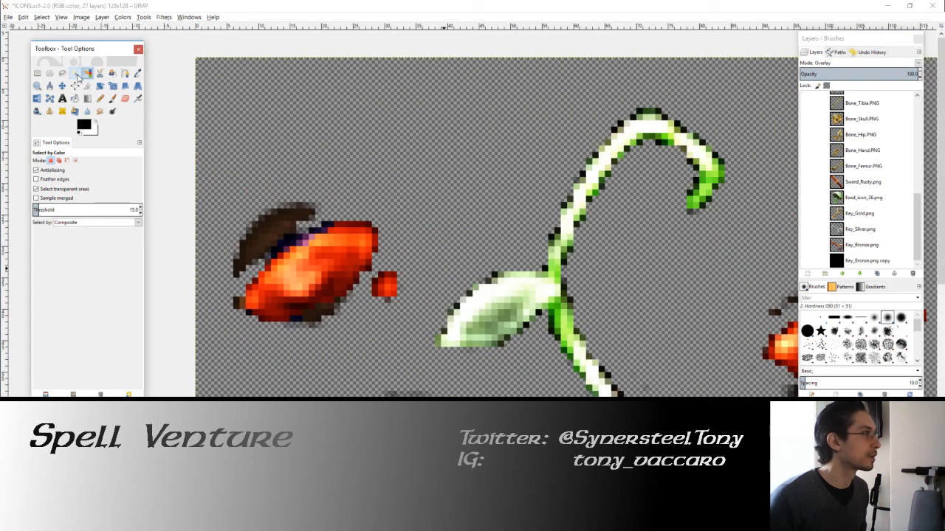
pyautogui.click(76, 73)
pyautogui.moveTo(527, 212); pyautogui.dragTo(618, 184)
pyautogui.scroll(4, 873, 112)
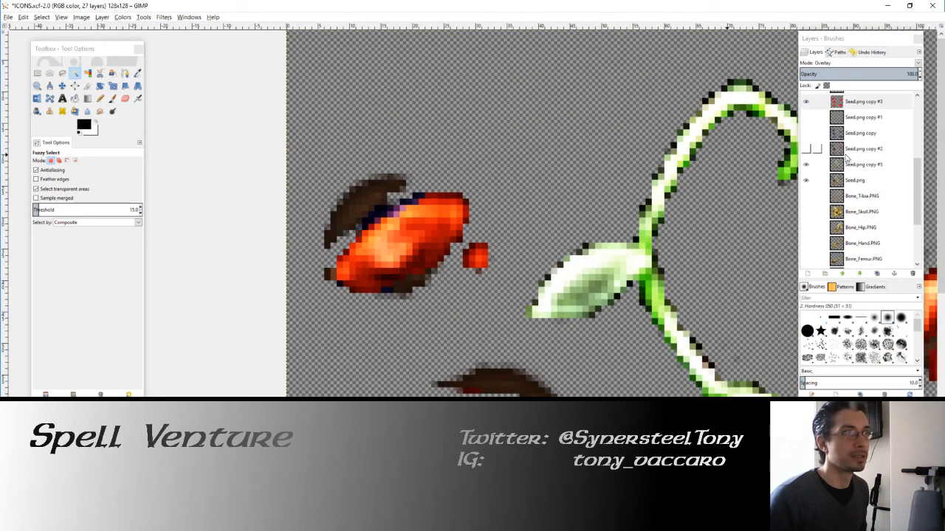
pyautogui.click(806, 166)
pyautogui.click(847, 168)
pyautogui.scroll(1, 812, 133)
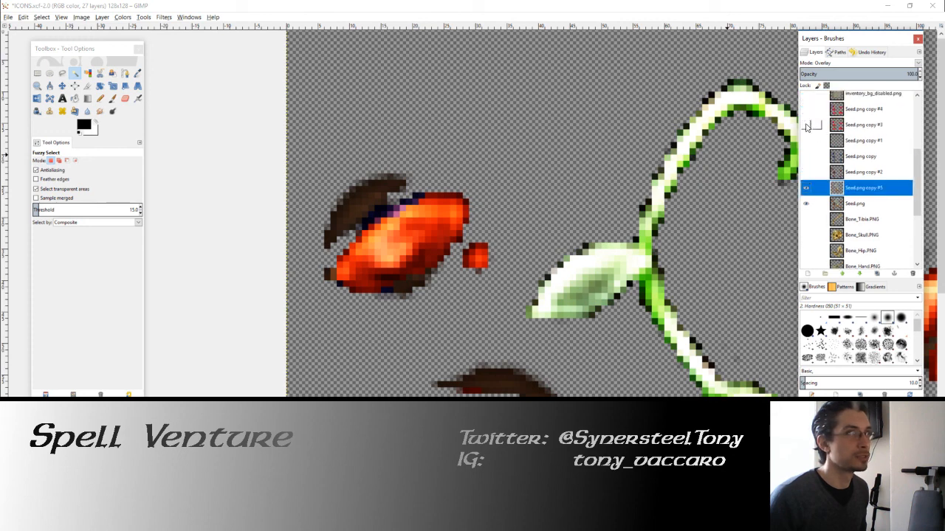
pyautogui.click(806, 125)
pyautogui.click(807, 188)
# Step: Toggle Seed.png and Seed.png copy #5 for comparison, and make Seed.png the active and only visible seed layer
pyautogui.click(808, 203)
pyautogui.click(808, 204)
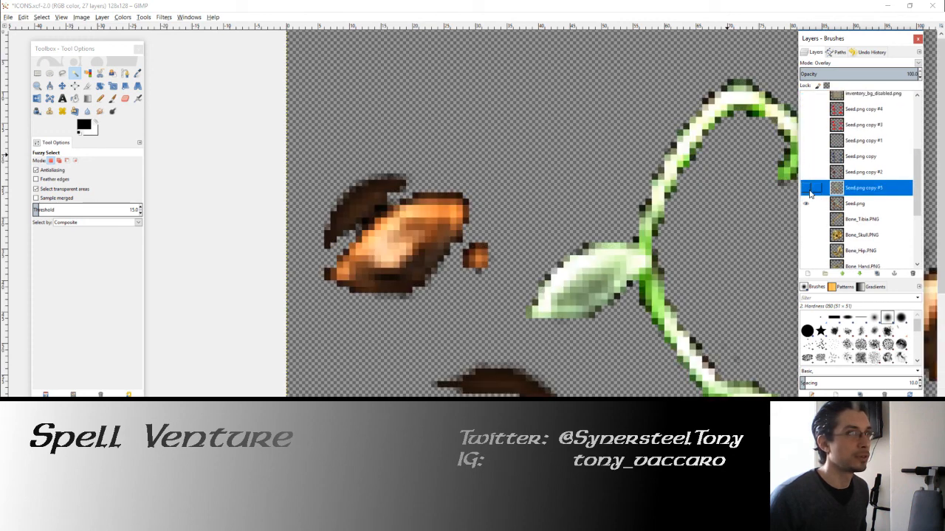
pyautogui.click(807, 189)
pyautogui.click(806, 201)
pyautogui.click(832, 203)
pyautogui.click(807, 189)
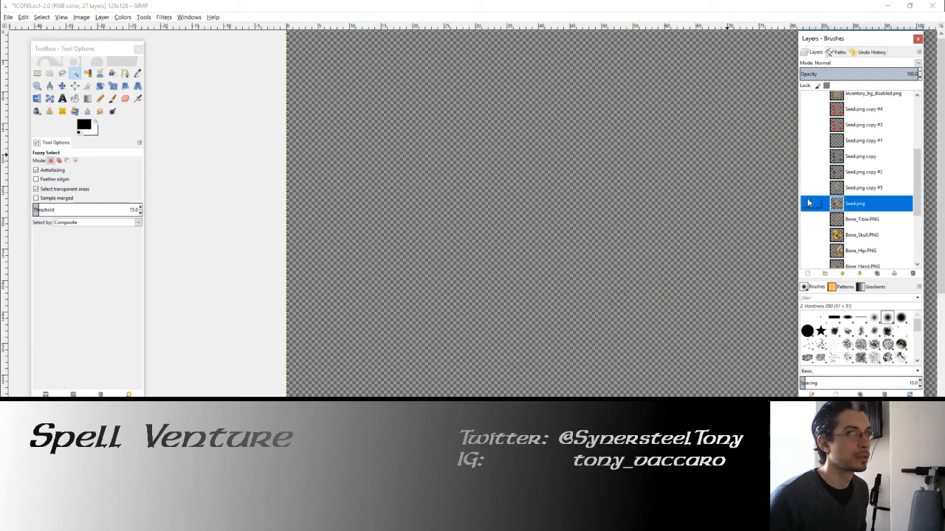
pyautogui.click(807, 203)
# Step: Select and delete the dark shadows above the upper-left and middle-left seeds, including the stray pixels above the middle-left one
pyautogui.click(364, 198)
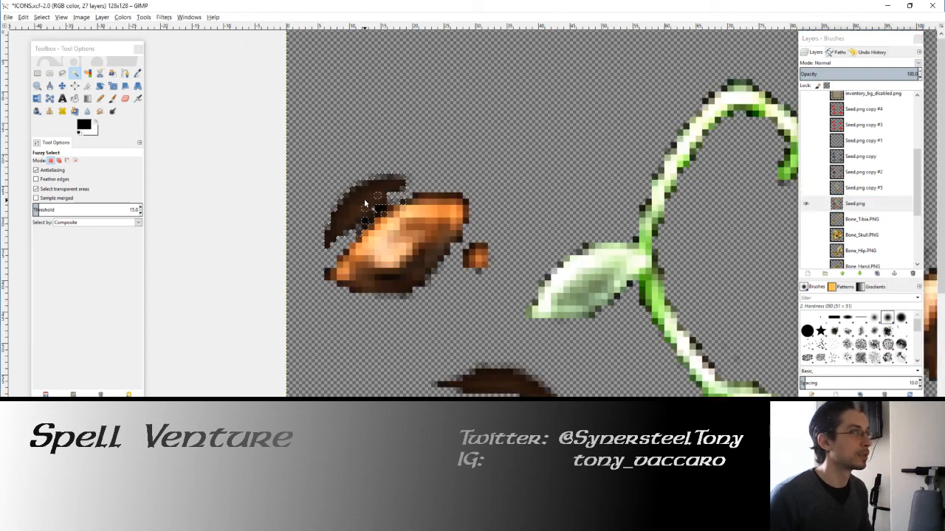
pyautogui.press('Delete')
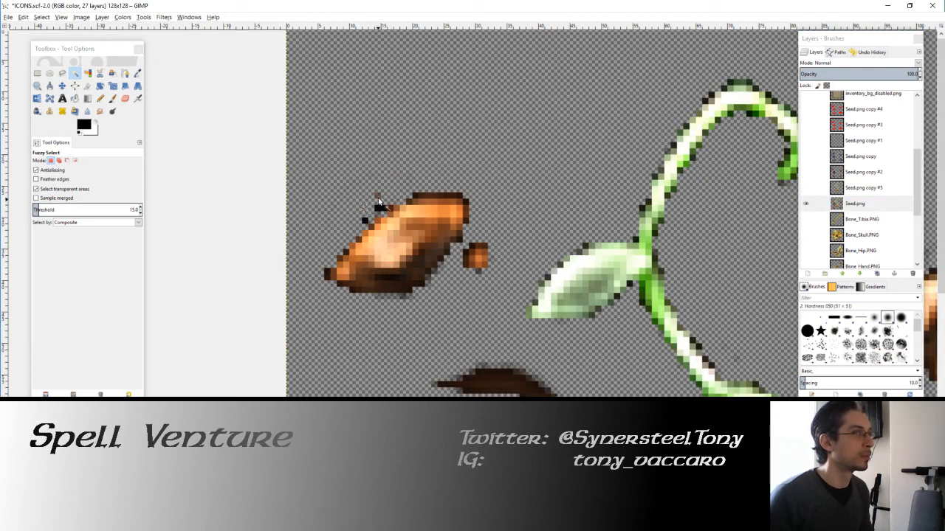
pyautogui.scroll(-2, 433, 244)
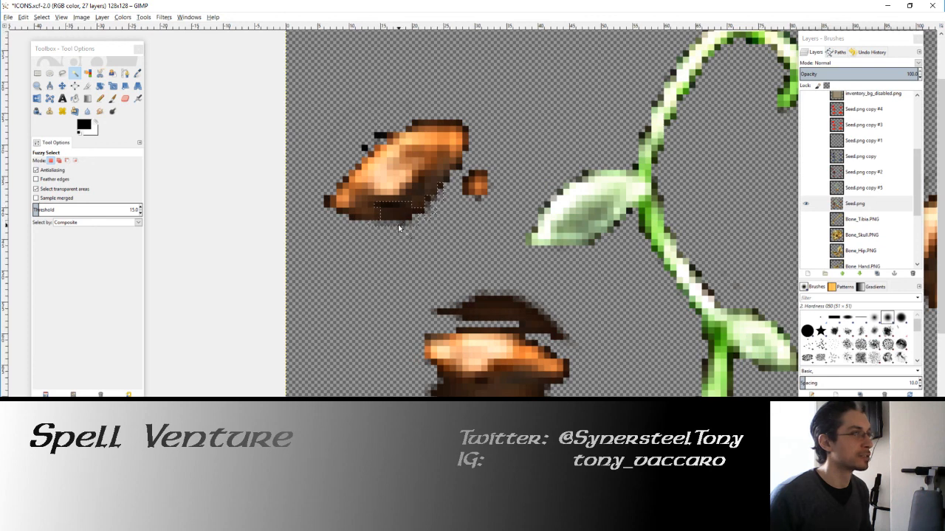
pyautogui.scroll(-2, 465, 205)
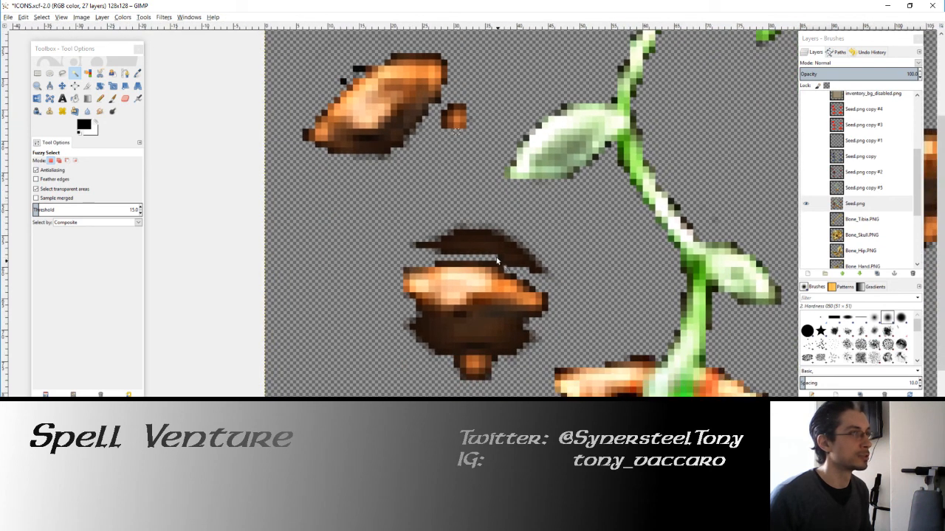
pyautogui.scroll(-2, 497, 261)
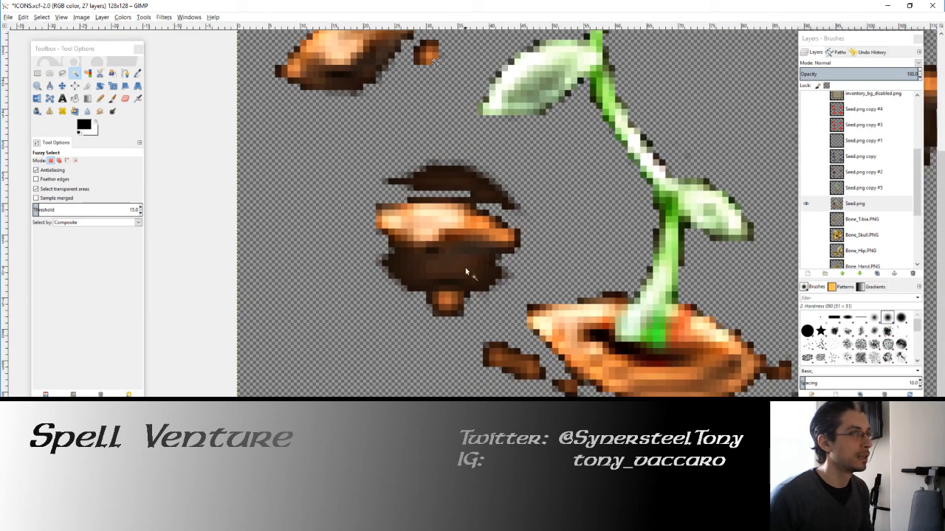
pyautogui.click(462, 196)
pyautogui.press('Delete')
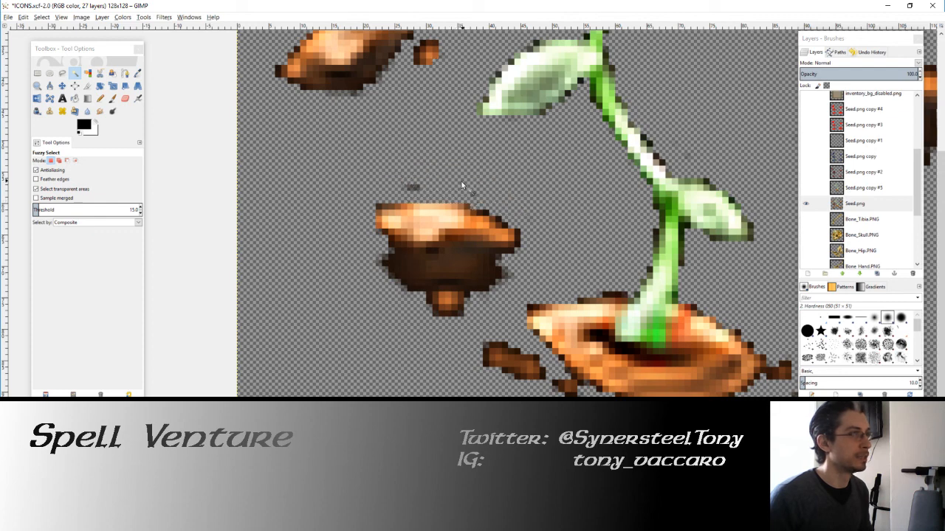
pyautogui.click(417, 188)
pyautogui.press('Delete')
# Step: Select and delete the dark shadow above the lower-left seed
pyautogui.scroll(-4, 508, 298)
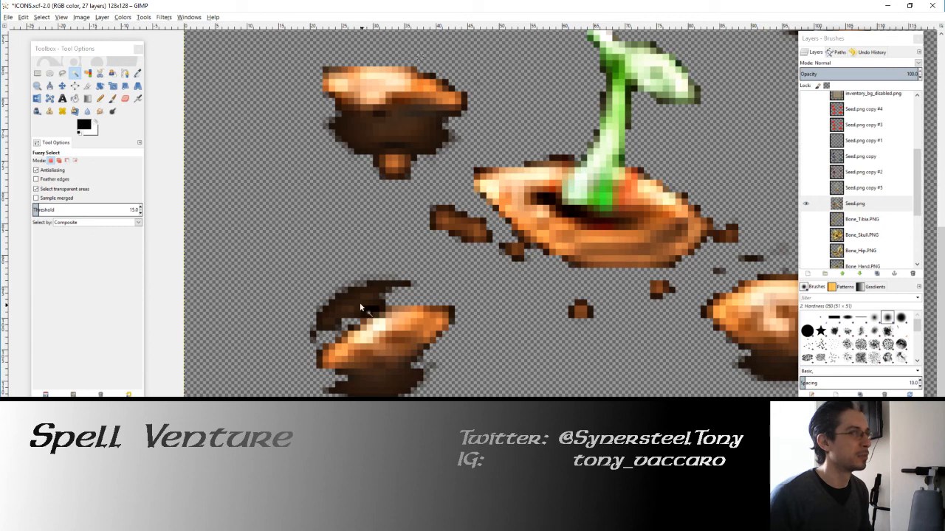
pyautogui.click(361, 307)
pyautogui.press('Delete')
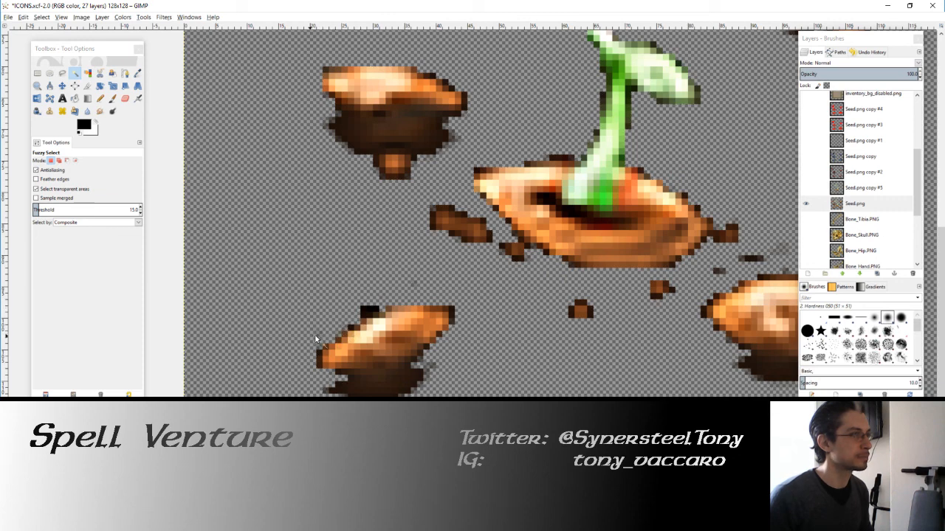
pyautogui.scroll(-2, 358, 254)
pyautogui.click(383, 305)
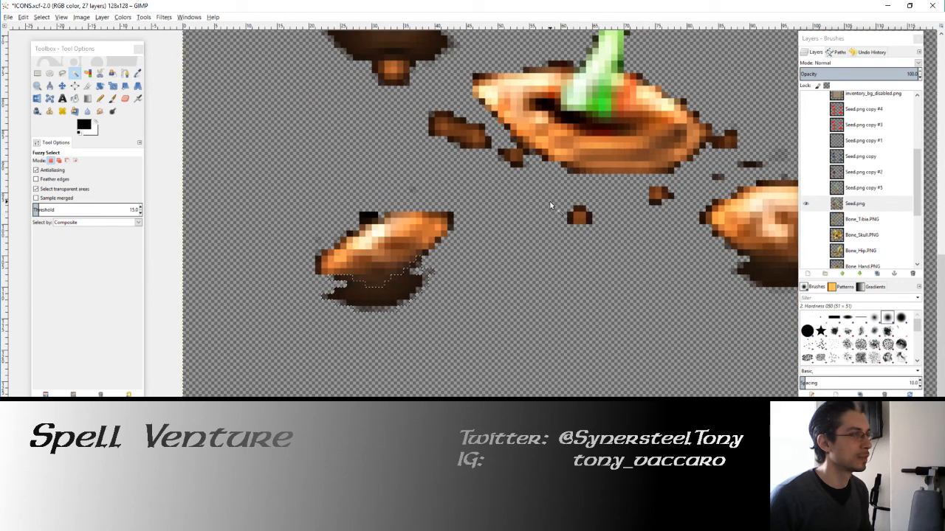
# Step: Clear the faint stray pixels above the lower-right seed using Rectangle Select areas, leaving no selection
pyautogui.scroll(2, 549, 205)
pyautogui.hscroll(7, 531, 222)
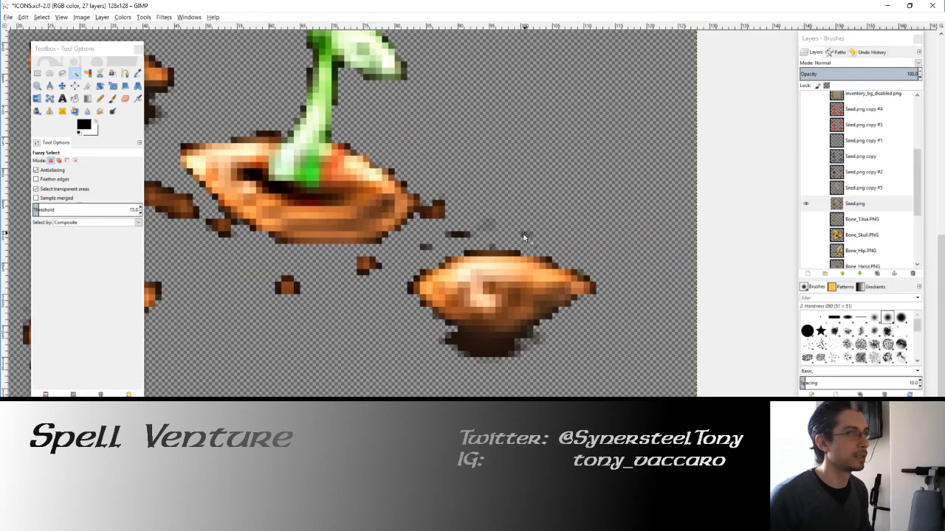
pyautogui.press('r')
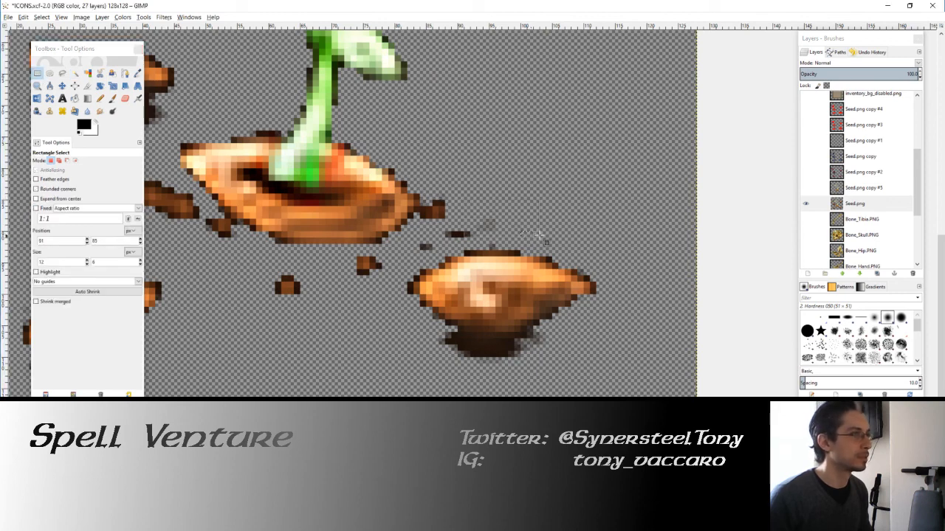
pyautogui.press('Delete')
pyautogui.moveTo(539, 235)
pyautogui.mouseDown()
pyautogui.moveTo(432, 225)
pyautogui.moveTo(440, 251)
pyautogui.mouseUp()
pyautogui.press('Delete')
pyautogui.click(557, 237)
pyautogui.press('Delete')
pyautogui.moveTo(469, 219); pyautogui.dragTo(506, 248)
pyautogui.press('Delete')
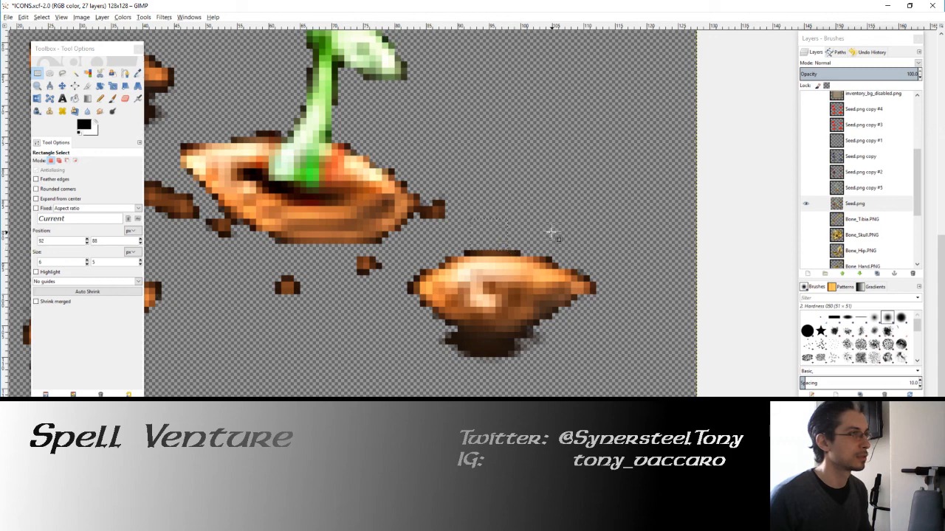
pyautogui.click(553, 232)
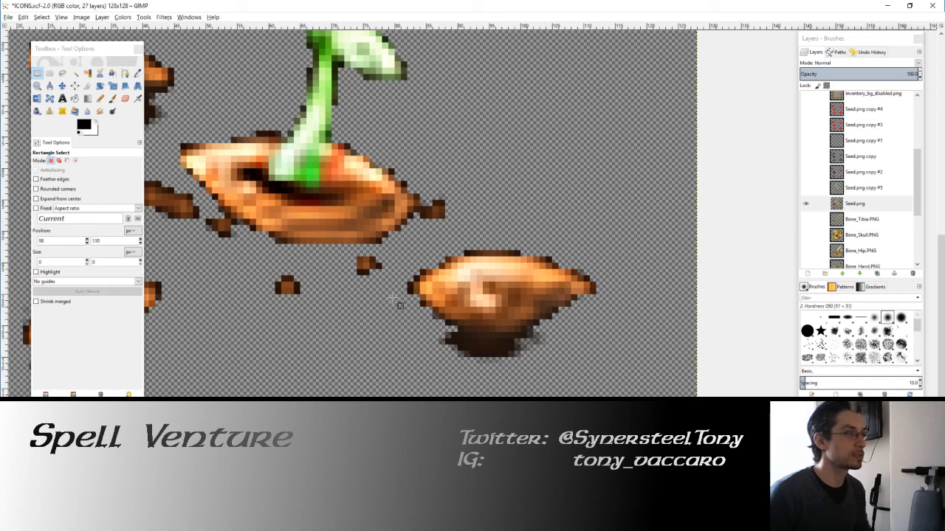
# Step: Fuzzy-select the dark shadow beneath the lower-right seed and delete it
pyautogui.click(74, 74)
pyautogui.click(484, 344)
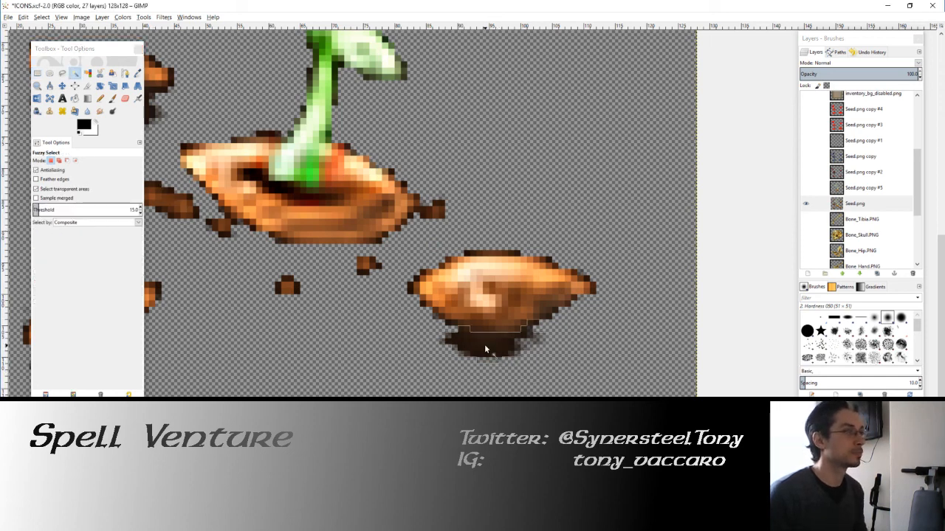
pyautogui.press('Delete')
# Step: Select and delete the dark stray pixels above the upper-right seed
pyautogui.scroll(6, 516, 221)
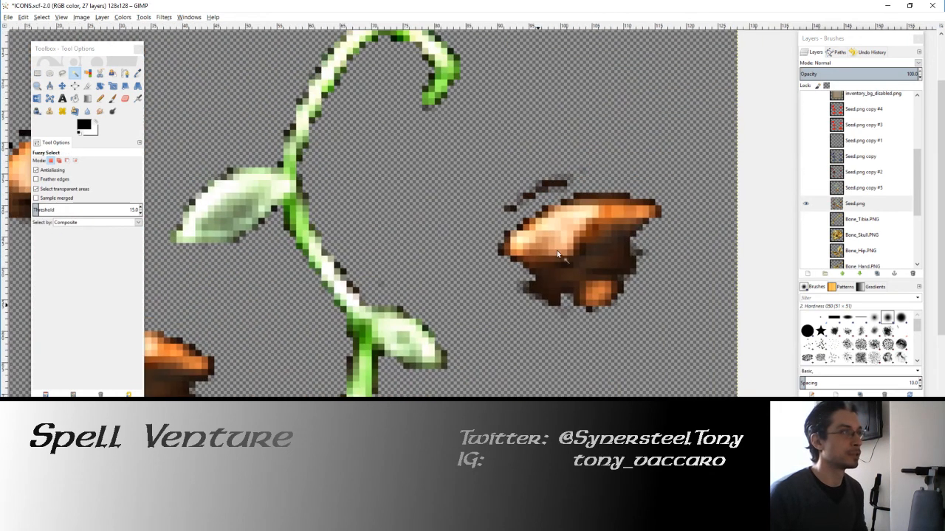
pyautogui.click(509, 209)
pyautogui.press('Delete')
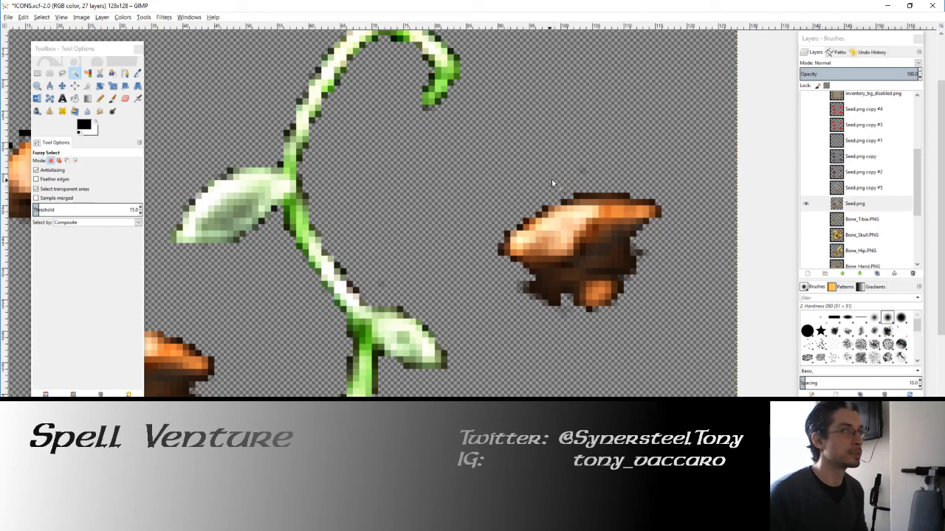
# Step: Try to remove the dark shadow beneath the upper-right seed with Fuzzy Select, then undo the deletion
pyautogui.moveTo(580, 221); pyautogui.dragTo(543, 199)
pyautogui.click(518, 276)
pyautogui.press('Delete')
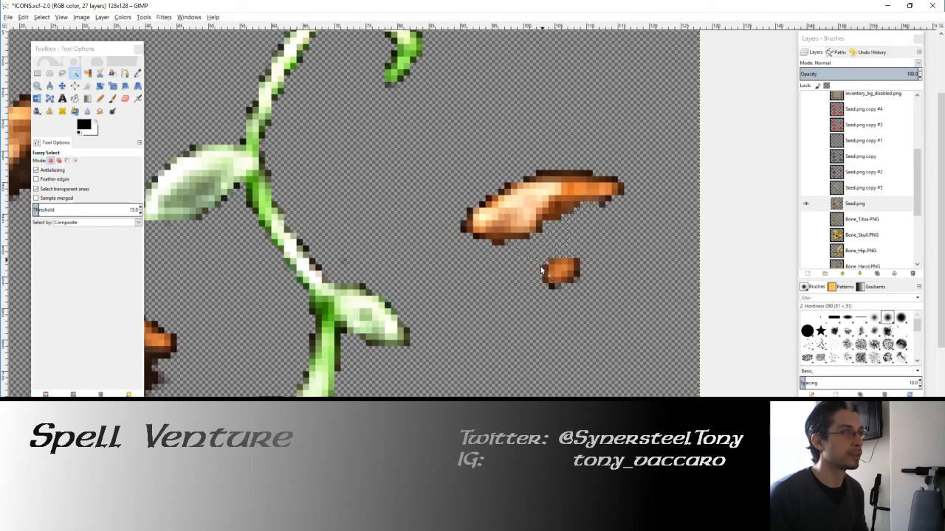
pyautogui.keyDown('ctrl'); pyautogui.scroll(-4, 549, 258); pyautogui.keyUp('ctrl')
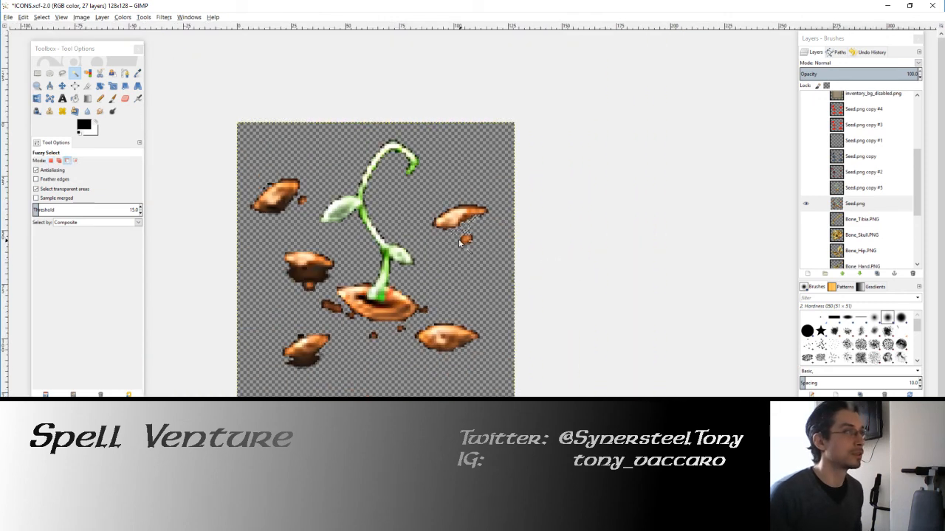
pyautogui.keyDown('ctrl'); pyautogui.scroll(1, 458, 239); pyautogui.keyUp('ctrl')
pyautogui.moveTo(441, 234); pyautogui.dragTo(467, 242)
pyautogui.hotkey('ctrl', 'shift', 'a')
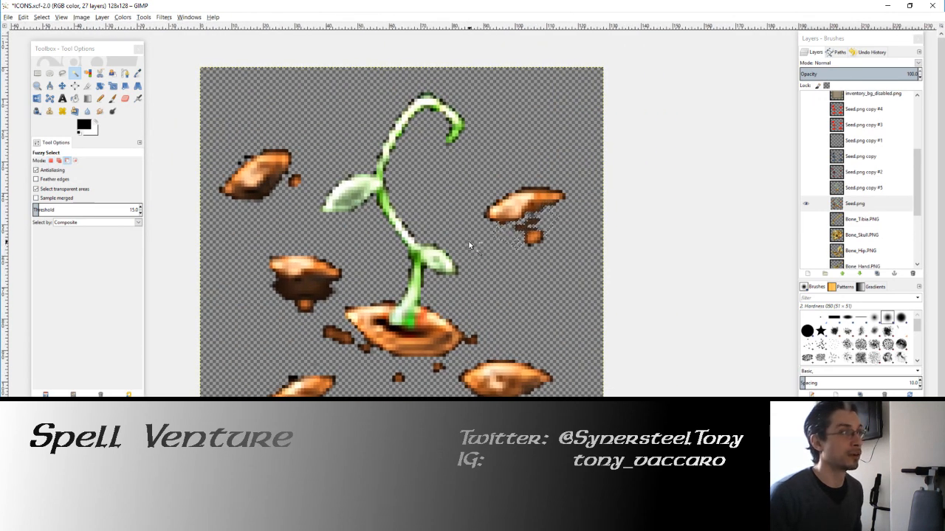
pyautogui.hotkey('ctrl', 'z')
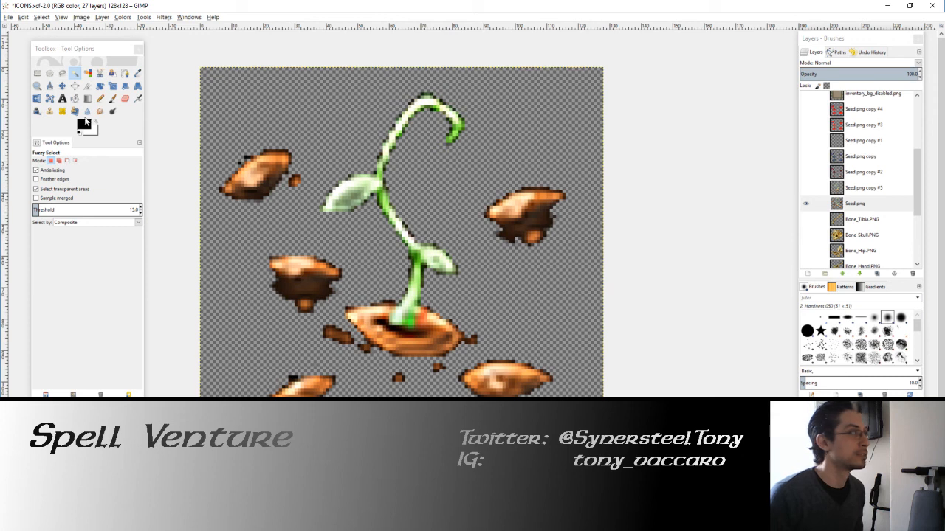
# Step: Erase the dark shadow beneath the upper-right seed with the Eraser at size 5, undoing strokes that cut too far
pyautogui.click(125, 99)
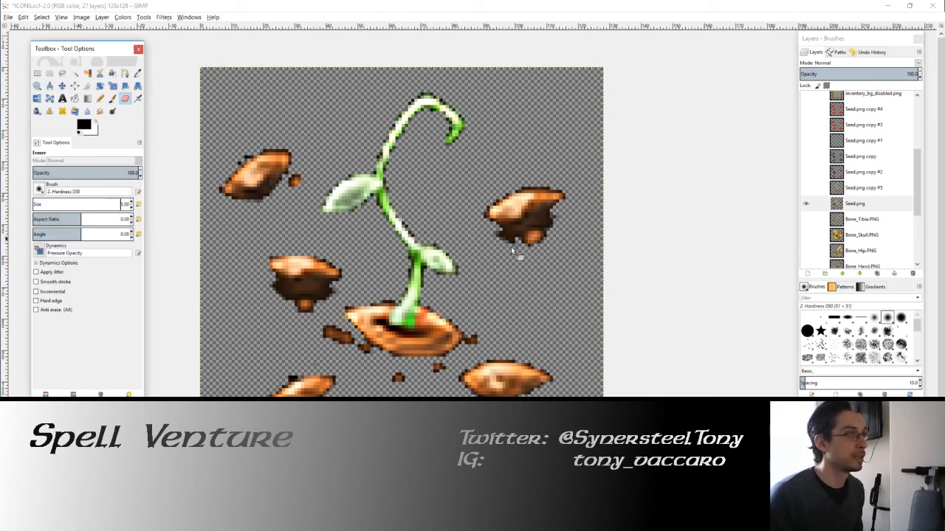
pyautogui.moveTo(502, 239)
pyautogui.mouseDown()
pyautogui.moveTo(558, 228)
pyautogui.moveTo(559, 217)
pyautogui.moveTo(499, 233)
pyautogui.moveTo(532, 231)
pyautogui.moveTo(565, 210)
pyautogui.moveTo(502, 242)
pyautogui.moveTo(492, 232)
pyautogui.moveTo(512, 242)
pyautogui.moveTo(507, 230)
pyautogui.moveTo(549, 232)
pyautogui.mouseUp()
pyautogui.hotkey('ctrl', 'z')
pyautogui.hotkey('ctrl', 'z')
pyautogui.hotkey('ctrl', 'z')
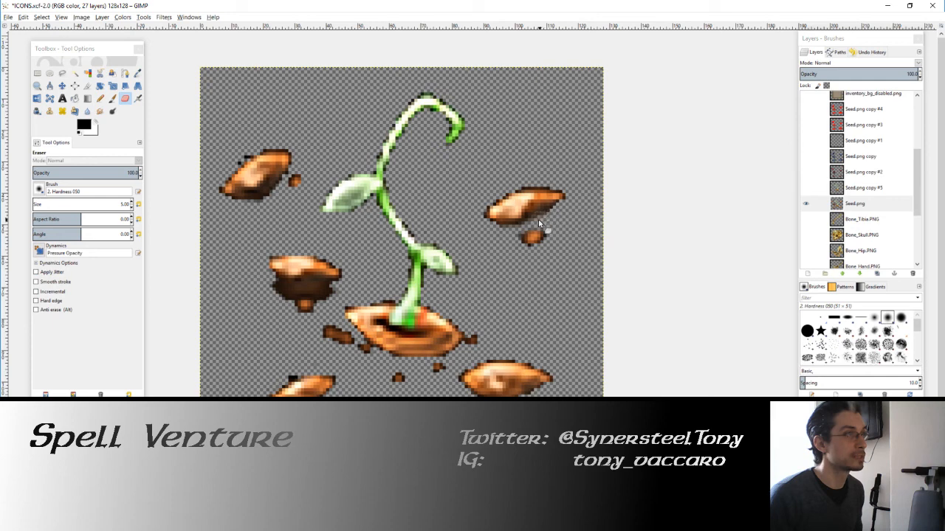
# Step: Erase the dark shadow between the middle-left seed and the small crumb below it
pyautogui.moveTo(337, 245); pyautogui.dragTo(402, 241)
pyautogui.scroll(2, 337, 309)
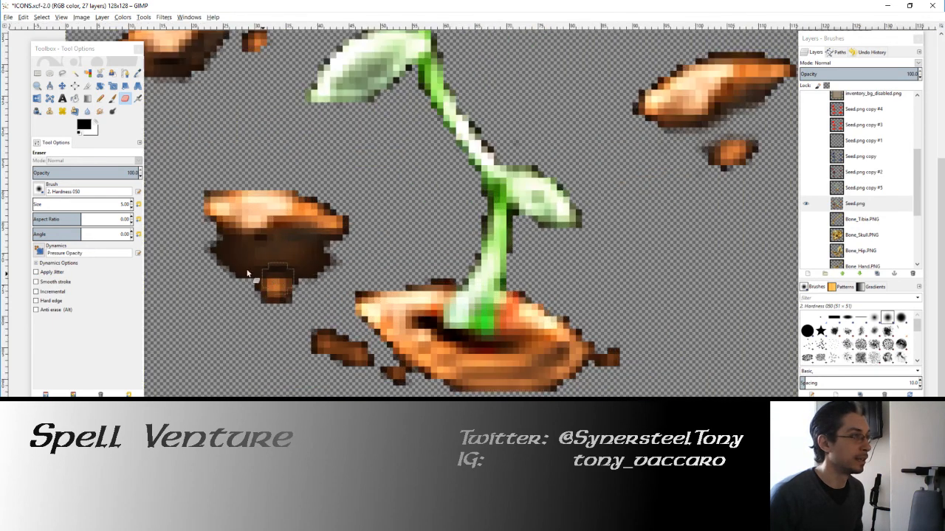
pyautogui.moveTo(227, 262)
pyautogui.mouseDown()
pyautogui.moveTo(206, 248)
pyautogui.moveTo(227, 282)
pyautogui.moveTo(214, 245)
pyautogui.moveTo(349, 266)
pyautogui.moveTo(331, 273)
pyautogui.moveTo(279, 260)
pyautogui.moveTo(240, 280)
pyautogui.mouseUp()
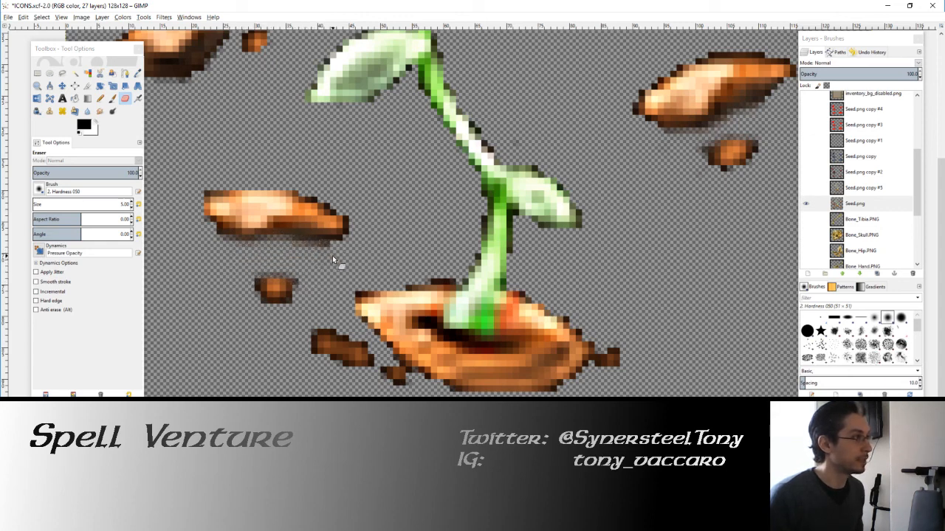
pyautogui.moveTo(329, 256); pyautogui.dragTo(303, 251)
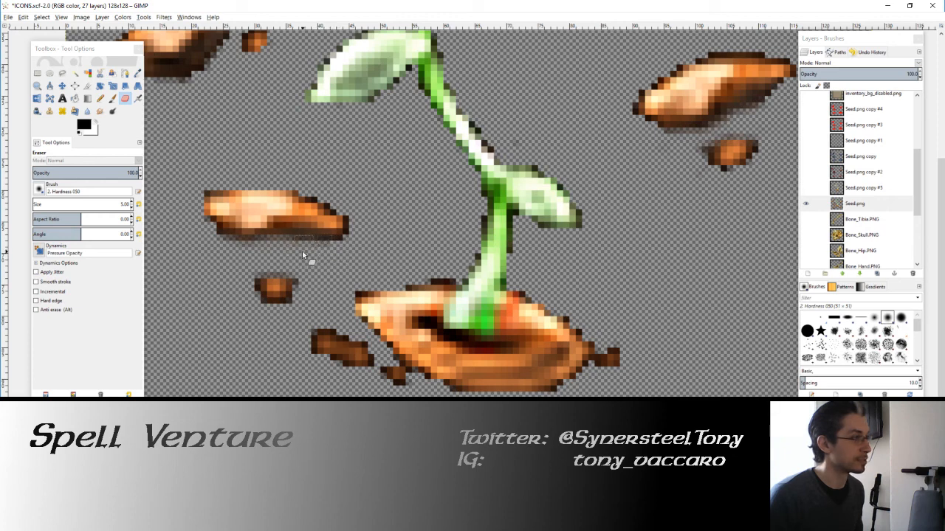
# Step: Erase the dark shadow beneath the lower-left seed and the leftover black pixels above it
pyautogui.scroll(-3, 240, 265)
pyautogui.hscroll(-2, 240, 265)
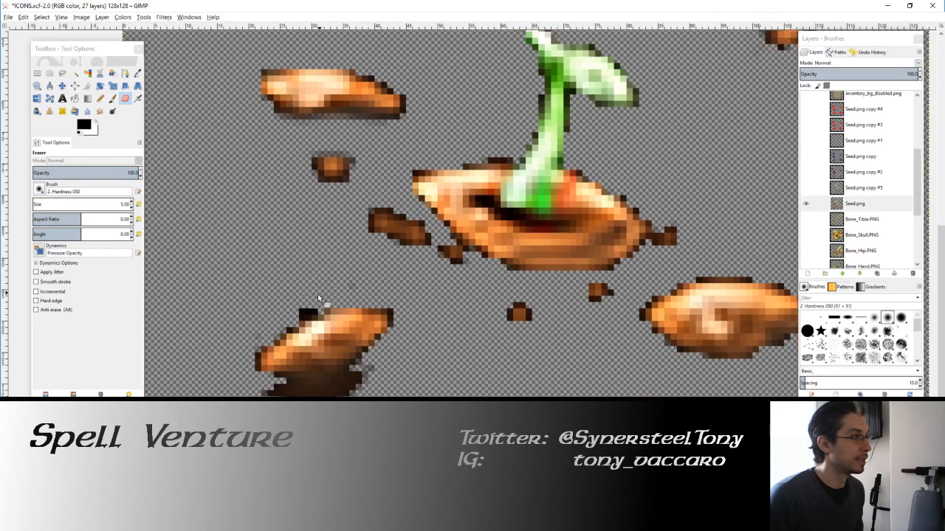
pyautogui.moveTo(385, 372)
pyautogui.mouseDown()
pyautogui.moveTo(341, 395)
pyautogui.moveTo(287, 394)
pyautogui.moveTo(336, 386)
pyautogui.moveTo(375, 364)
pyautogui.moveTo(339, 387)
pyautogui.moveTo(258, 390)
pyautogui.mouseUp()
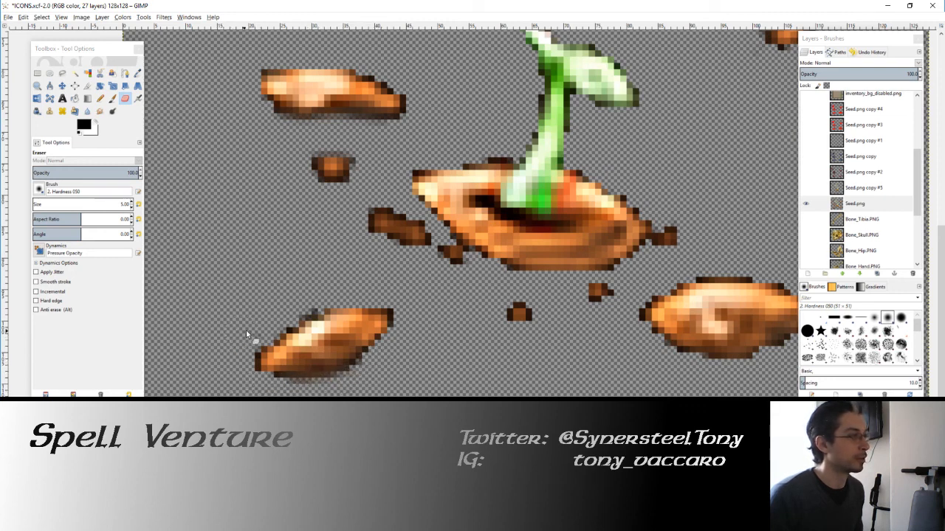
# Step: Erase the stray black pixels along the upper edge of the upper-left seed
pyautogui.scroll(3, 351, 270)
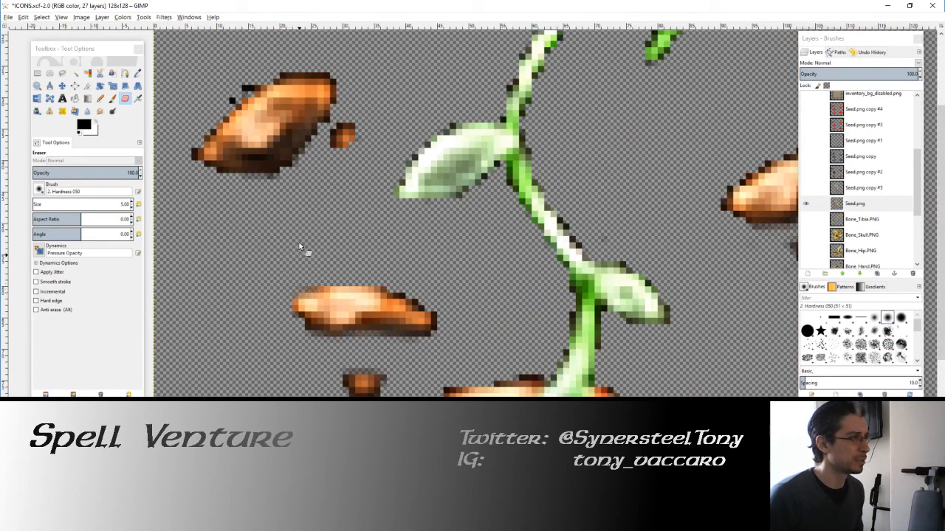
pyautogui.moveTo(293, 214); pyautogui.dragTo(349, 289)
pyautogui.moveTo(301, 155)
pyautogui.mouseDown()
pyautogui.moveTo(279, 175)
pyautogui.moveTo(317, 150)
pyautogui.mouseUp()
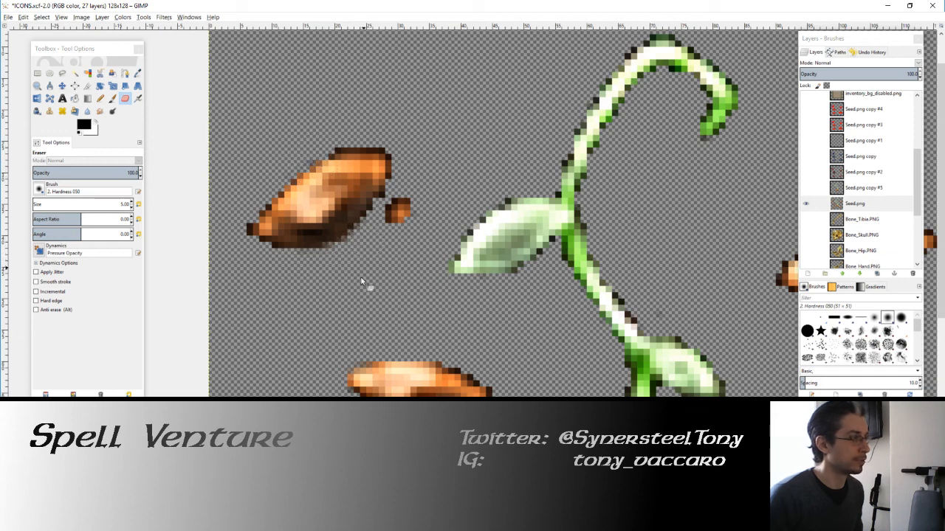
# Step: Compare the seed overlay layers and show Seed.png copy #2, copy #3 and copy #5 together with Seed.png
pyautogui.scroll(-3, 362, 281)
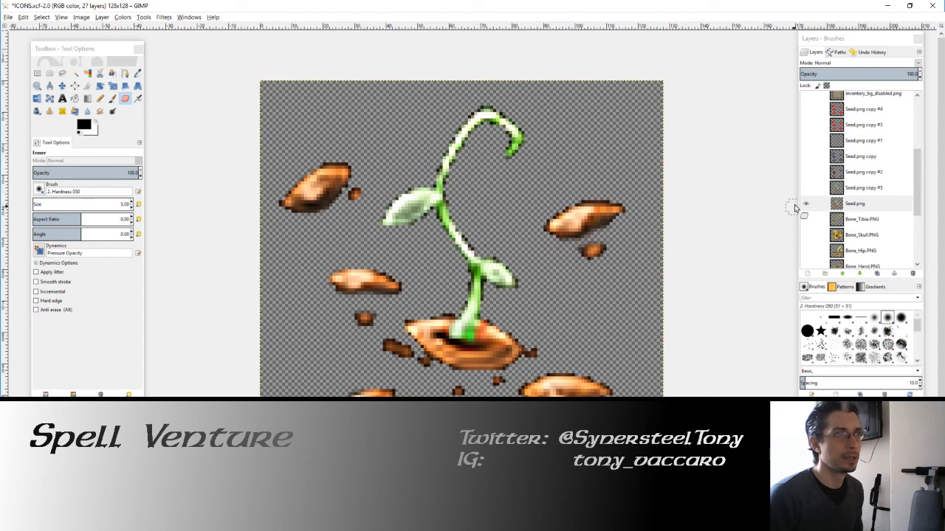
pyautogui.click(803, 204)
pyautogui.click(807, 173)
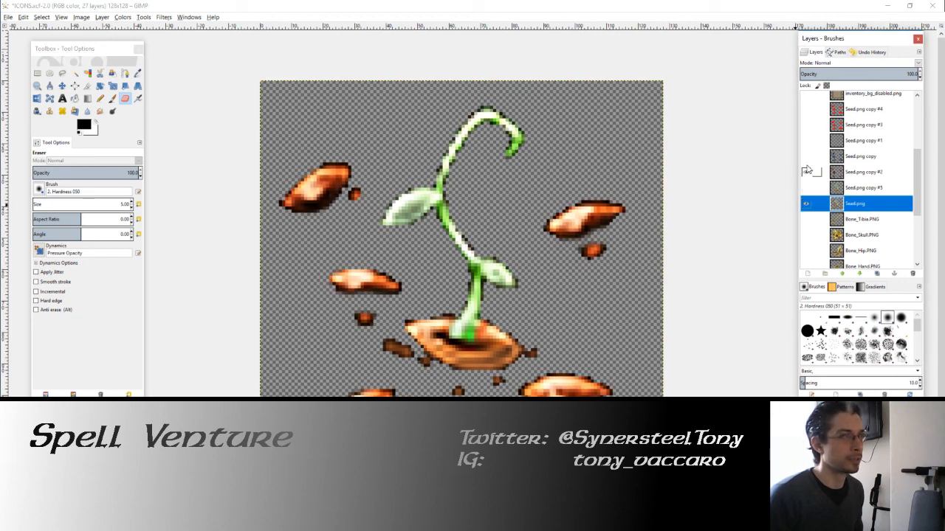
pyautogui.click(808, 171)
pyautogui.click(808, 171)
pyautogui.click(808, 158)
pyautogui.click(809, 157)
pyautogui.click(806, 124)
pyautogui.scroll(-2, 663, 197)
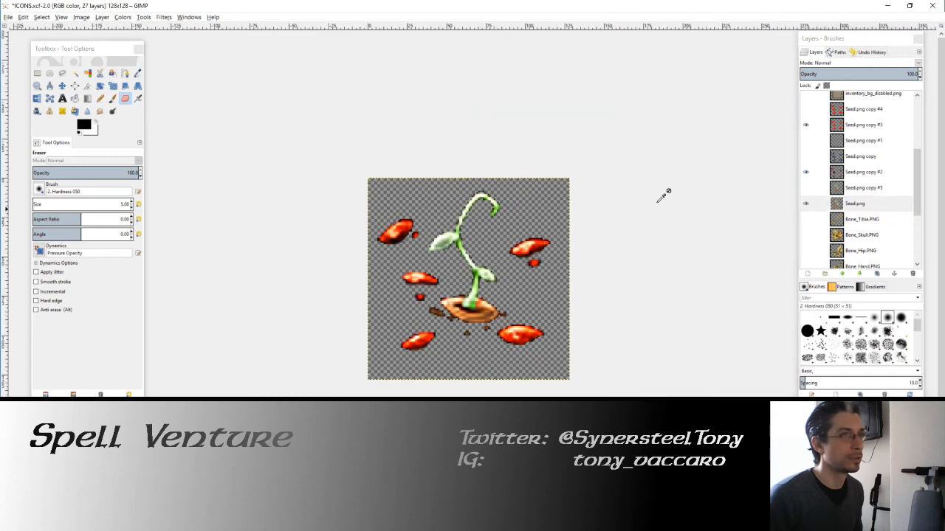
pyautogui.click(806, 188)
pyautogui.moveTo(526, 247); pyautogui.dragTo(497, 250)
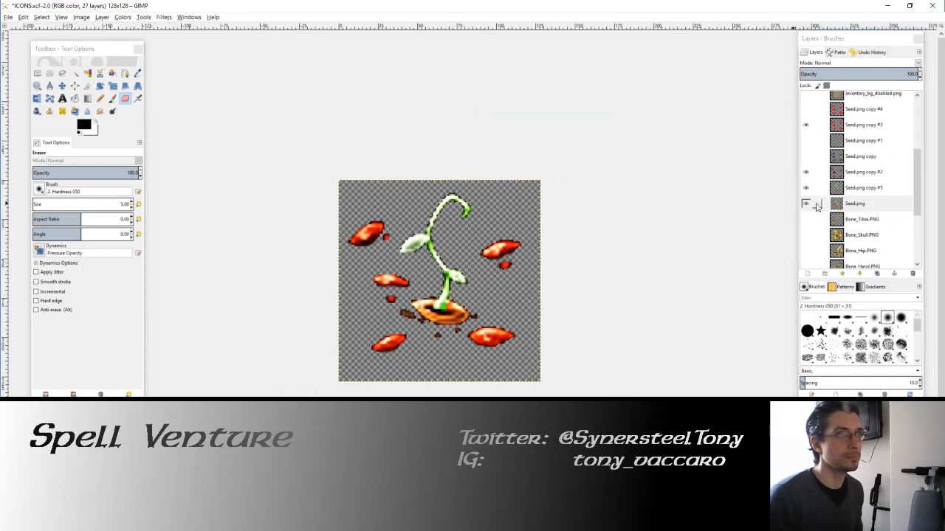
# Step: Duplicate Seed.png and Seed.png copy #5, and merge the overlay duplicate down into the Seed.png duplicate
pyautogui.click(876, 274)
pyautogui.click(881, 275)
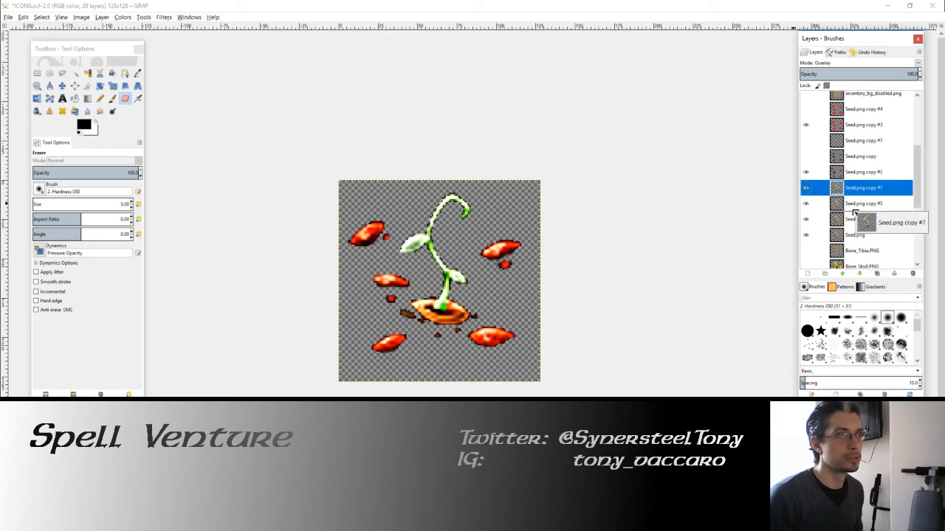
pyautogui.rightClick(856, 207)
pyautogui.click(881, 276)
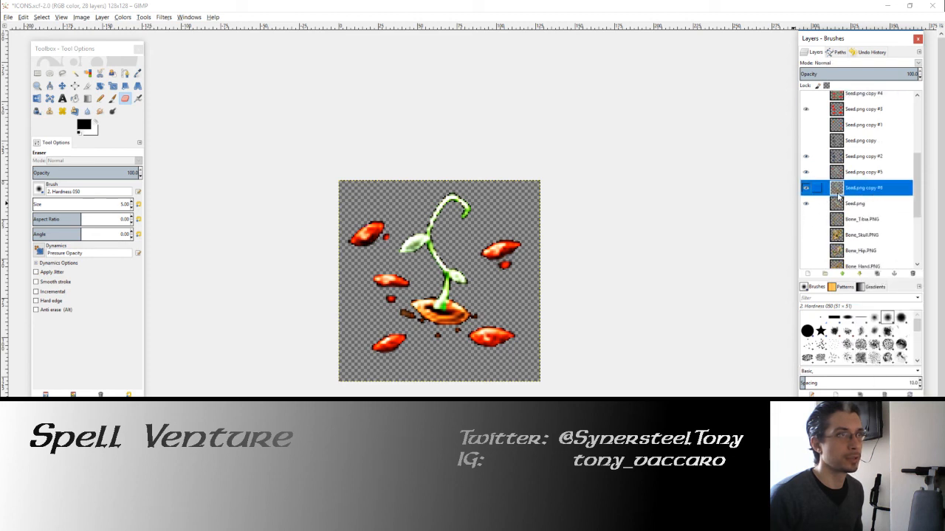
# Step: Place Seed.png copy #6 above Seed.png copy #5 and merge Seed.png copy #2 down into it
pyautogui.click(806, 158)
pyautogui.click(805, 158)
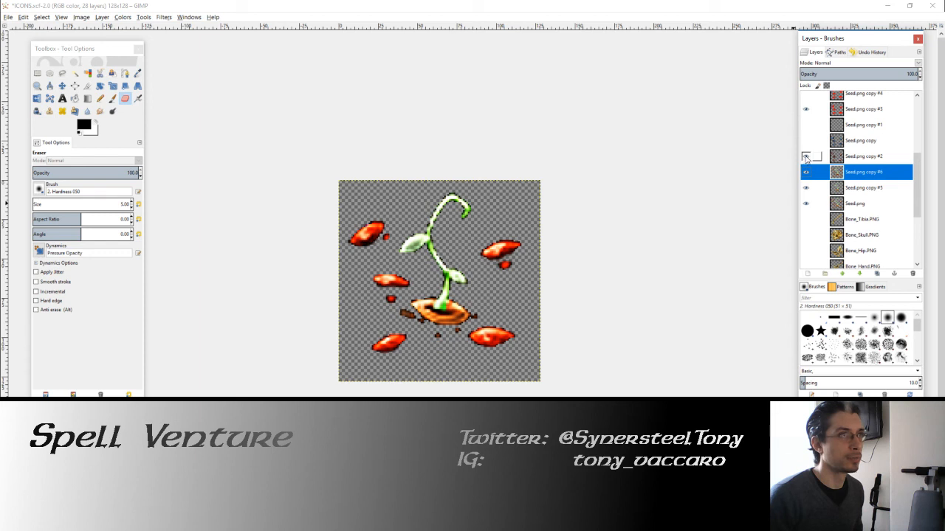
pyautogui.click(860, 156)
pyautogui.rightClick(859, 157)
pyautogui.click(871, 236)
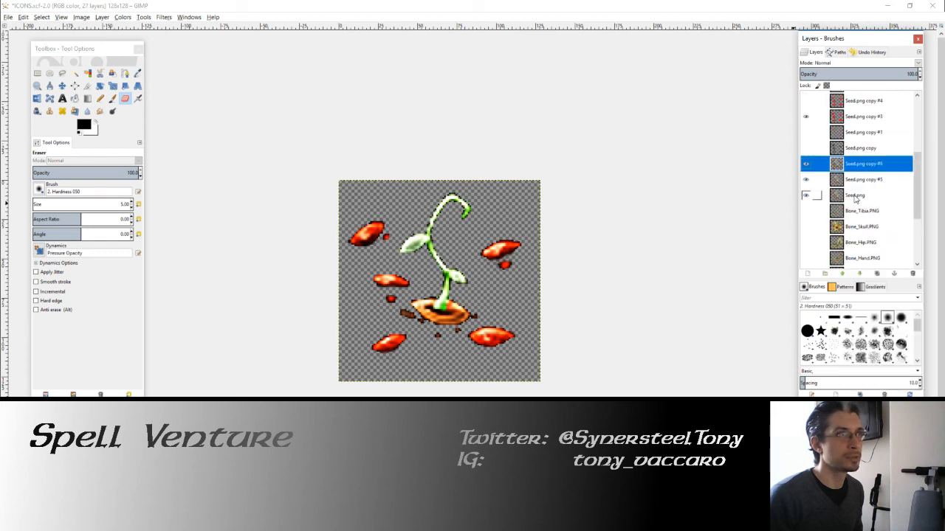
# Step: Move Seed.png copy #3 directly above Seed.png copy #6 and merge it down
pyautogui.scroll(1, 855, 198)
pyautogui.moveTo(840, 141); pyautogui.dragTo(840, 175)
pyautogui.rightClick(840, 174)
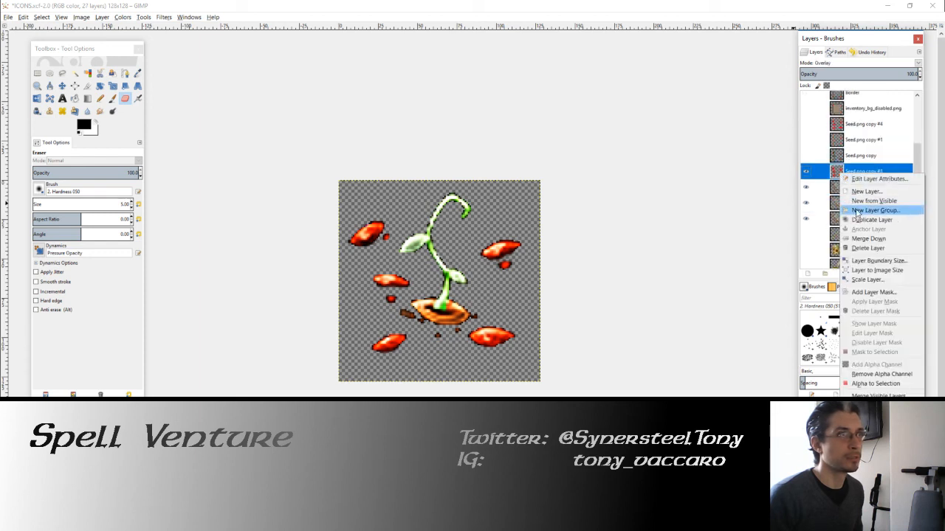
pyautogui.click(868, 239)
# Step: Hide Seed.png copy #5 and Seed.png, and move the merged Seed.png copy #6 below Seed.png
pyautogui.click(806, 156)
pyautogui.click(806, 156)
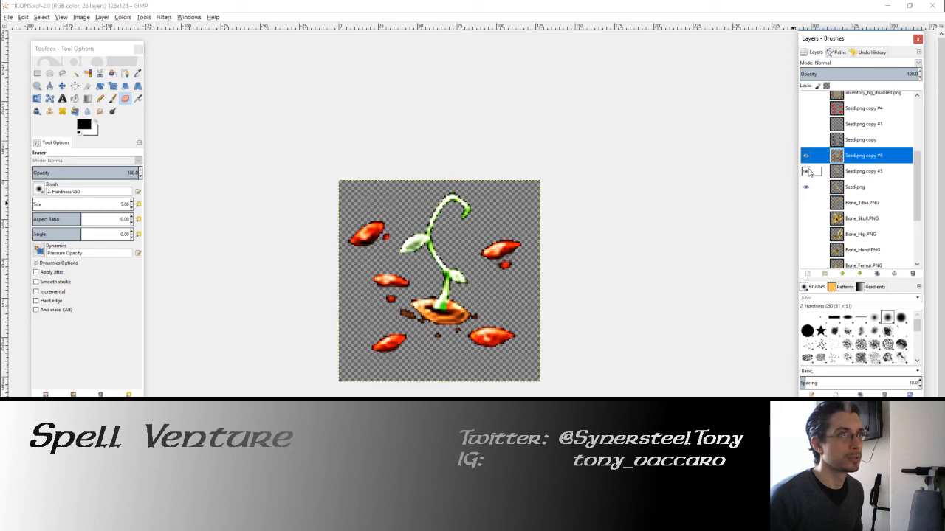
pyautogui.click(808, 171)
pyautogui.click(809, 190)
pyautogui.moveTo(810, 155); pyautogui.dragTo(808, 186)
# Step: Rename the merged red seed layer as seed_red
pyautogui.doubleClick(871, 187)
pyautogui.write('se')
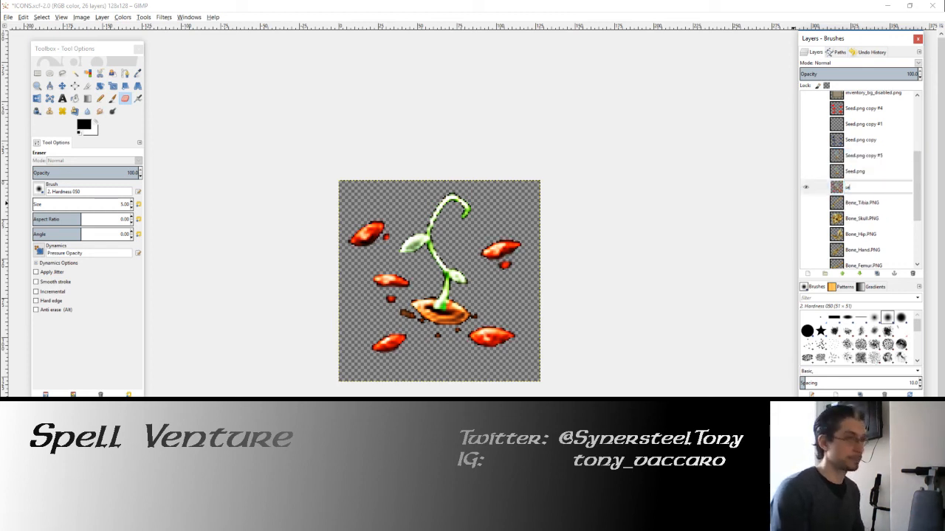
pyautogui.write('ed_red')
pyautogui.press('Return')
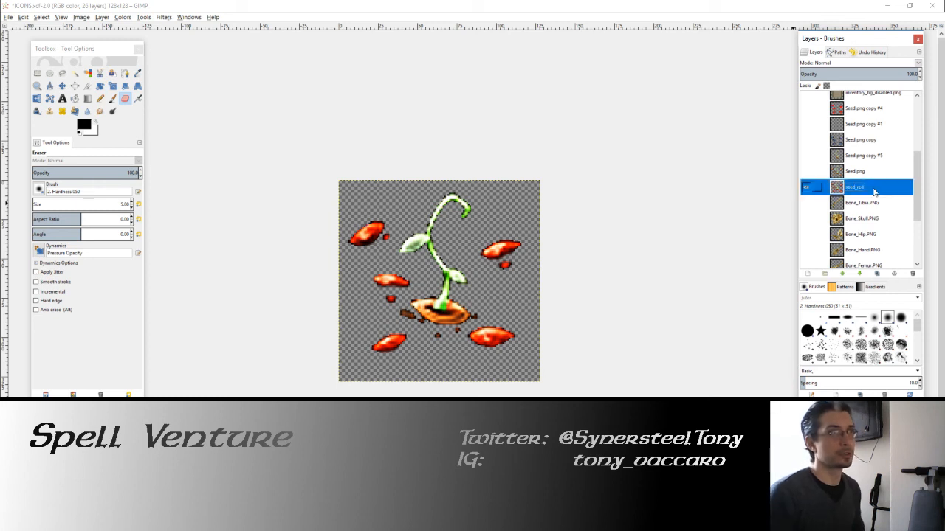
# Step: Duplicate the seed_red layer, colorize the copy to black with Colorize, and place it below seed_red
pyautogui.click(876, 275)
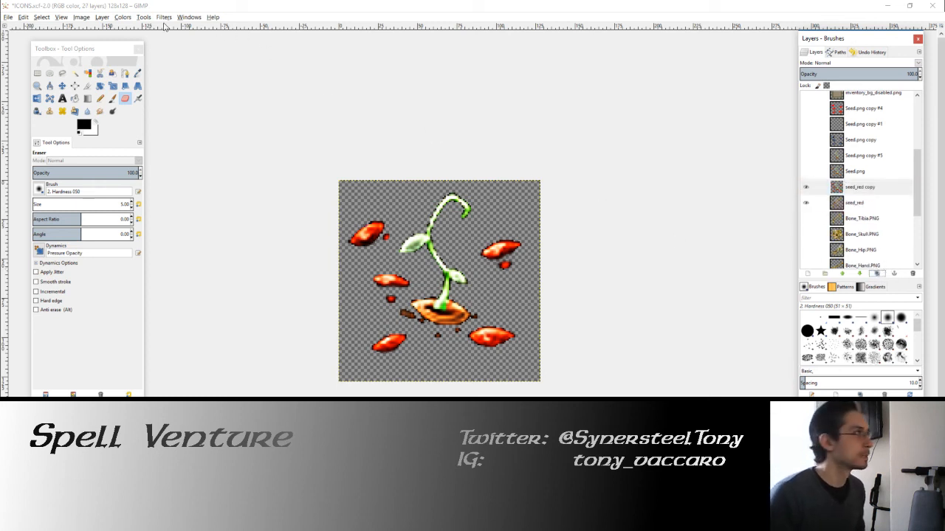
pyautogui.click(123, 17)
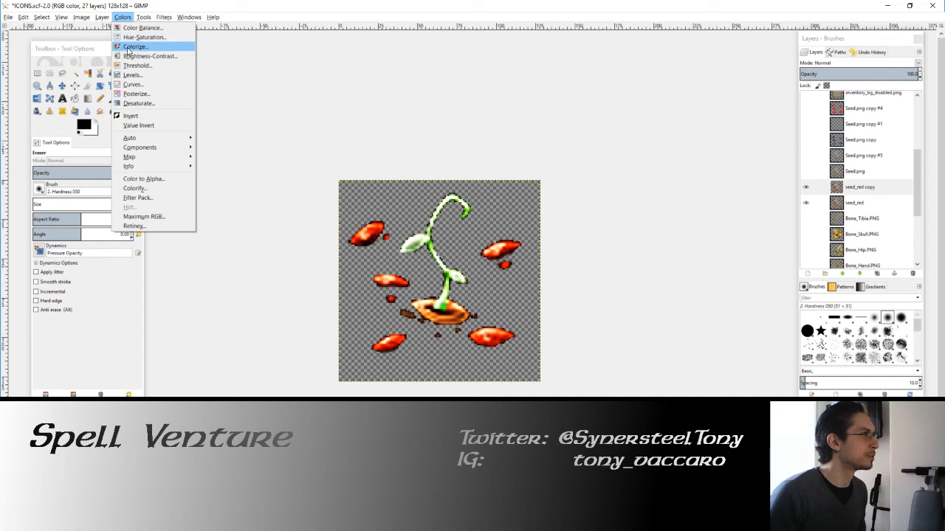
pyautogui.click(133, 46)
pyautogui.moveTo(158, 89); pyautogui.dragTo(96, 88)
pyautogui.click(143, 117)
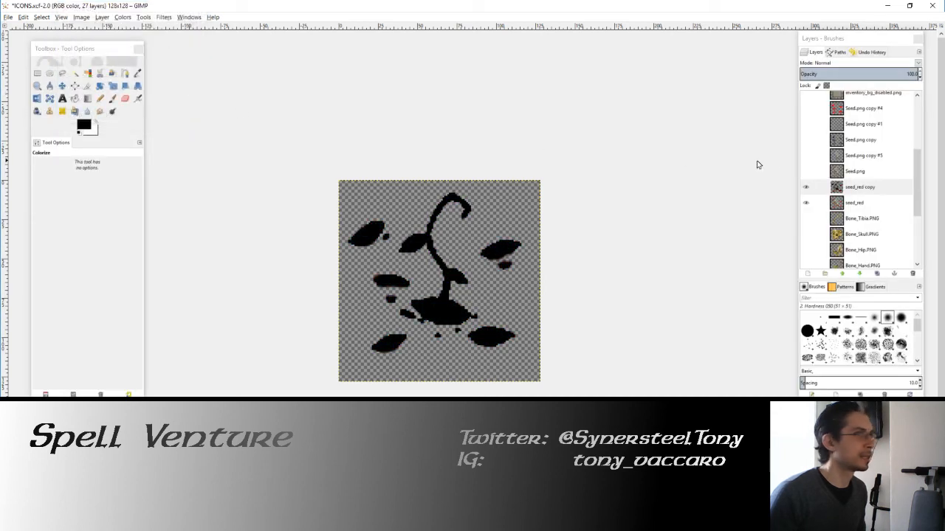
pyautogui.moveTo(873, 190); pyautogui.dragTo(872, 211)
# Step: Select the black silhouette by color on seed_red copy, grow the selection, and fill it with black to outline the plant and seeds
pyautogui.scroll(1, 357, 218)
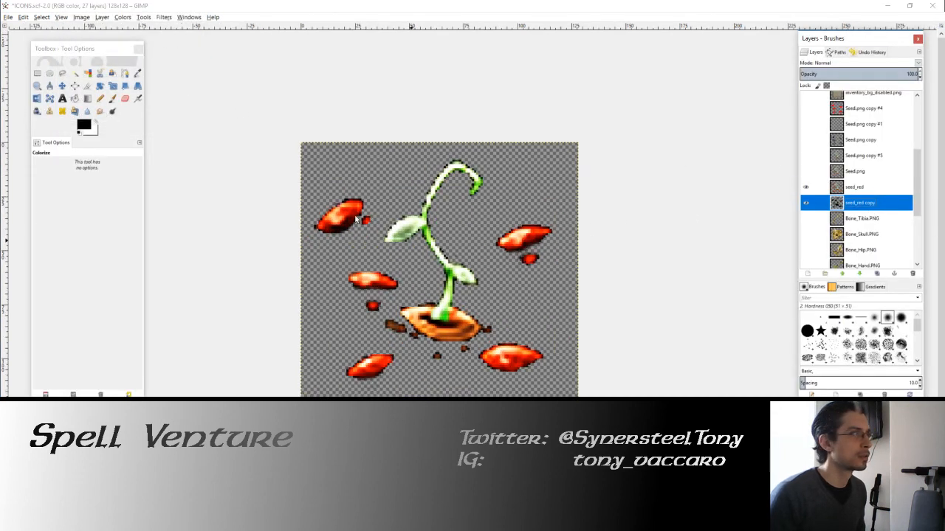
pyautogui.click(87, 73)
pyautogui.click(324, 204)
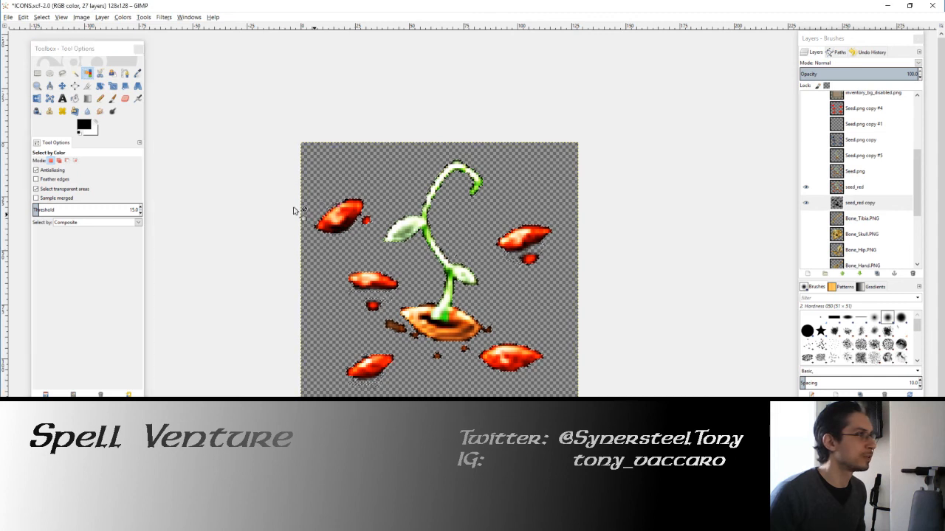
pyautogui.click(41, 17)
pyautogui.click(55, 106)
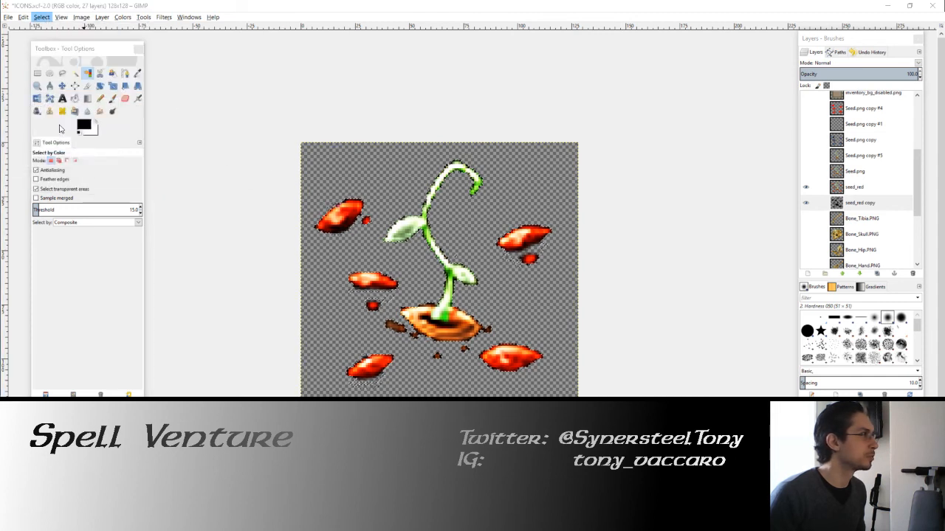
pyautogui.press('Return')
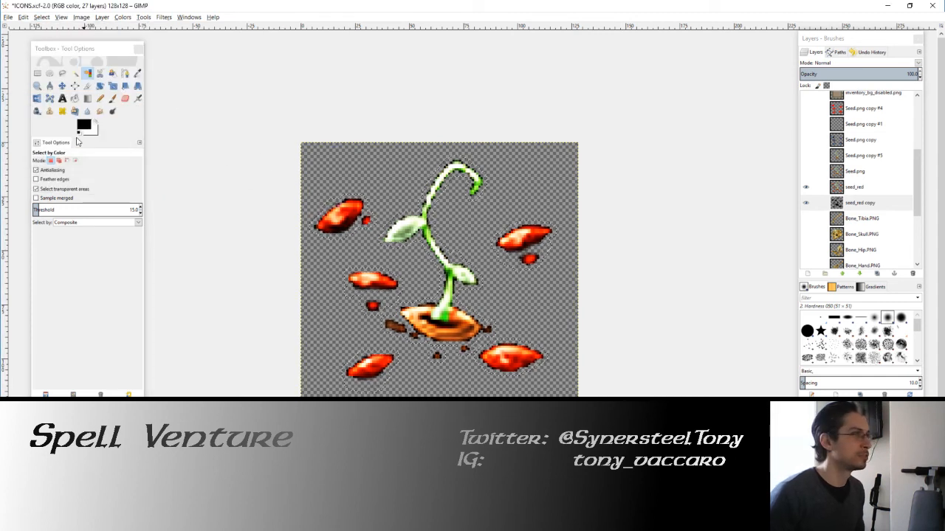
pyautogui.click(75, 98)
pyautogui.click(390, 234)
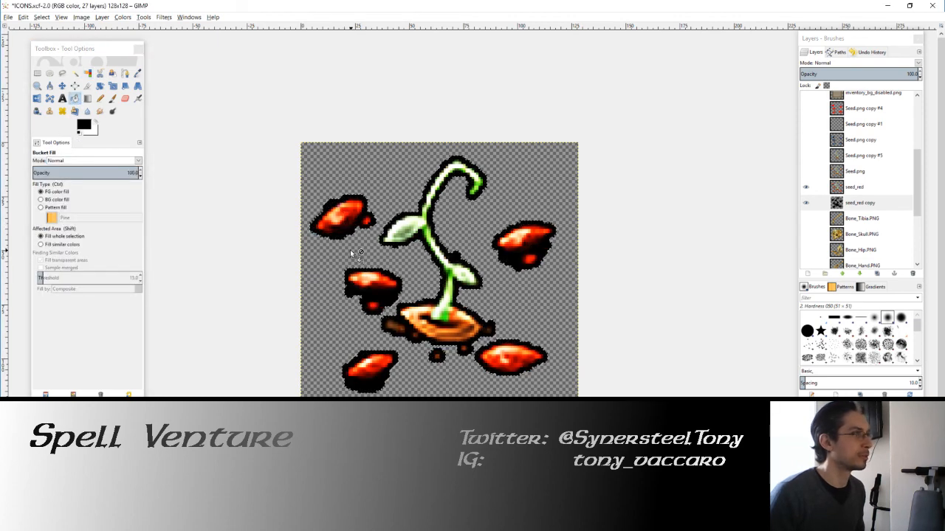
# Step: Try to trim the excess black outline beneath the middle-left and right seeds with the size 5 Eraser
pyautogui.scroll(-2, 389, 234)
pyautogui.scroll(1, 409, 286)
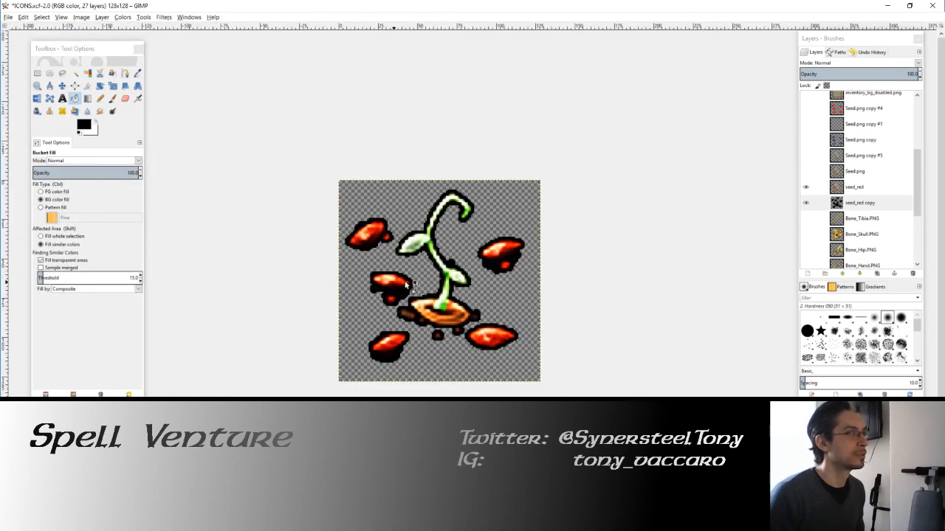
pyautogui.scroll(3, 417, 317)
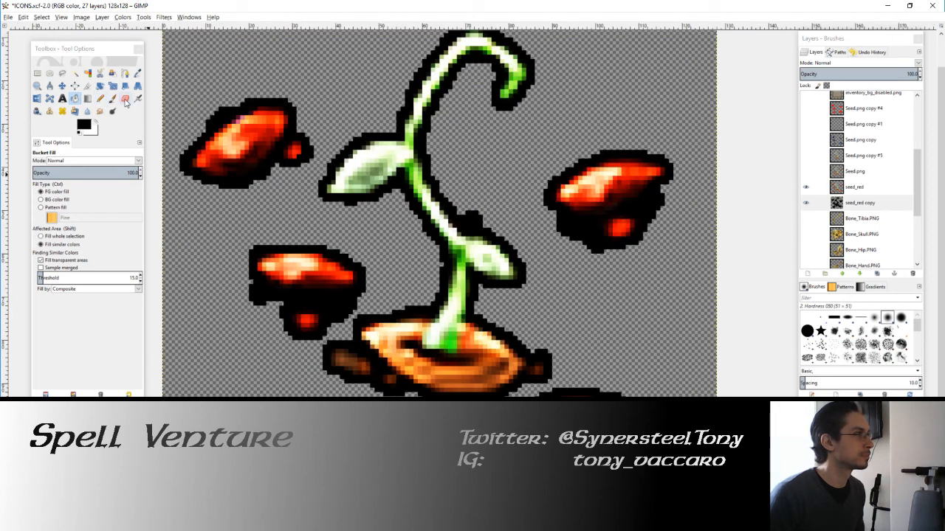
pyautogui.click(126, 99)
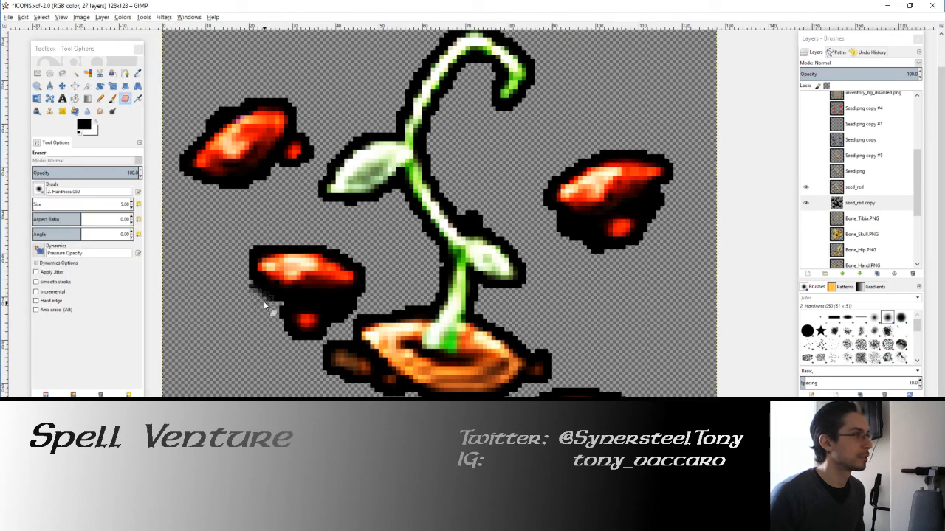
pyautogui.moveTo(367, 300); pyautogui.dragTo(339, 322)
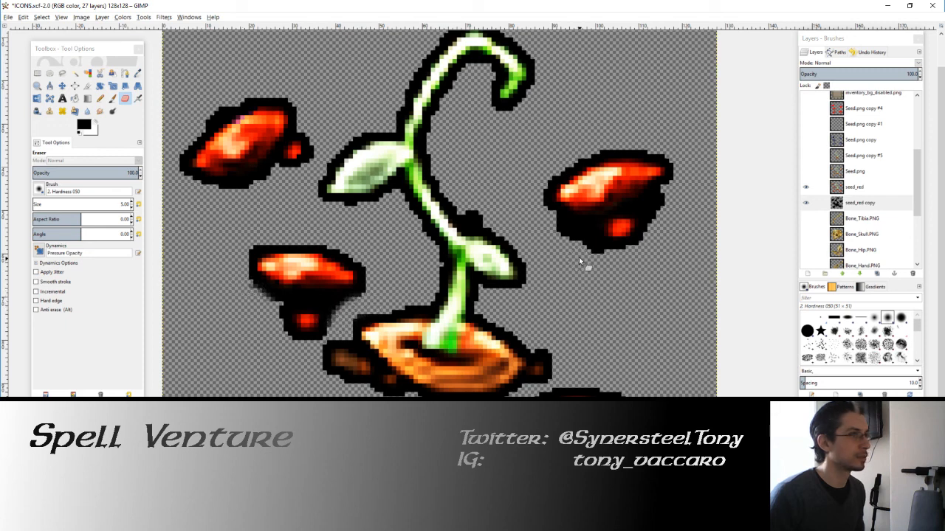
pyautogui.moveTo(582, 260)
pyautogui.mouseDown()
pyautogui.moveTo(605, 255)
pyautogui.moveTo(550, 224)
pyautogui.moveTo(584, 253)
pyautogui.mouseUp()
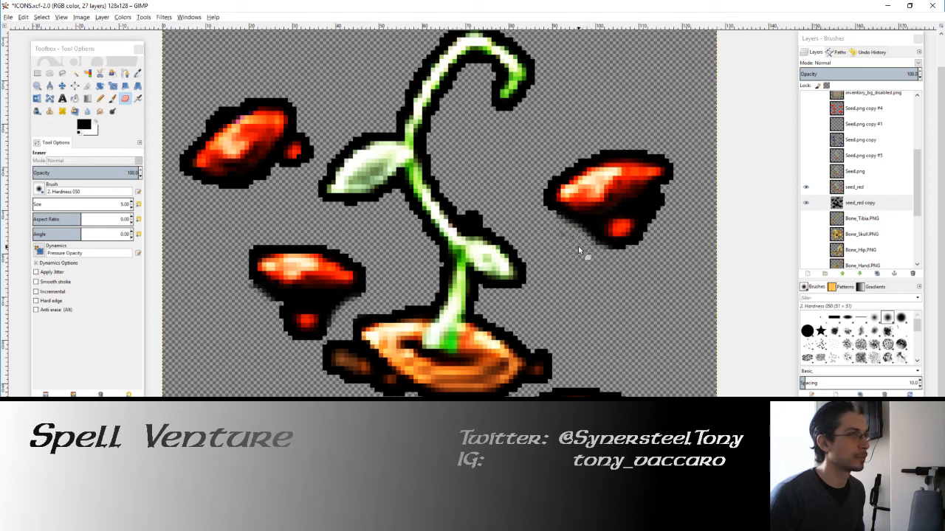
pyautogui.moveTo(668, 193); pyautogui.dragTo(656, 241)
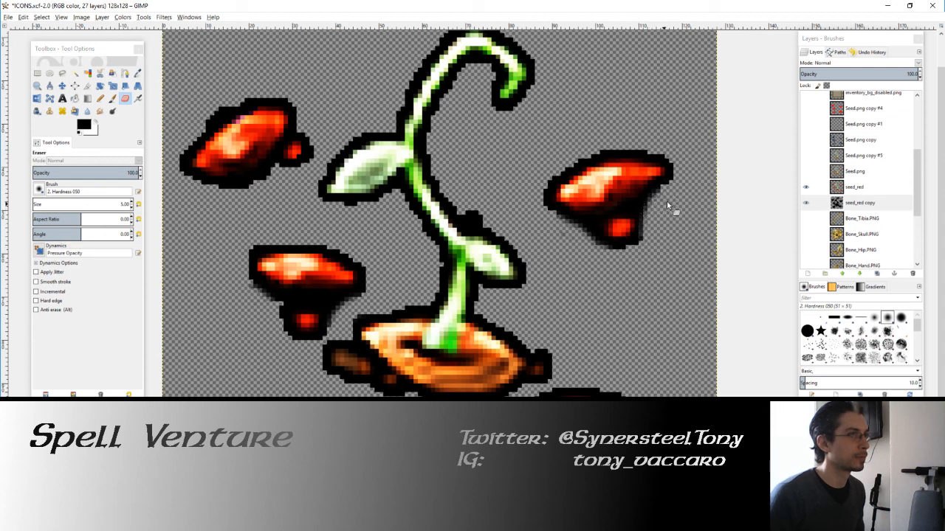
# Step: Select the area around the outline by color and bucket-fill the softened erased edges with black
pyautogui.scroll(-2, 659, 255)
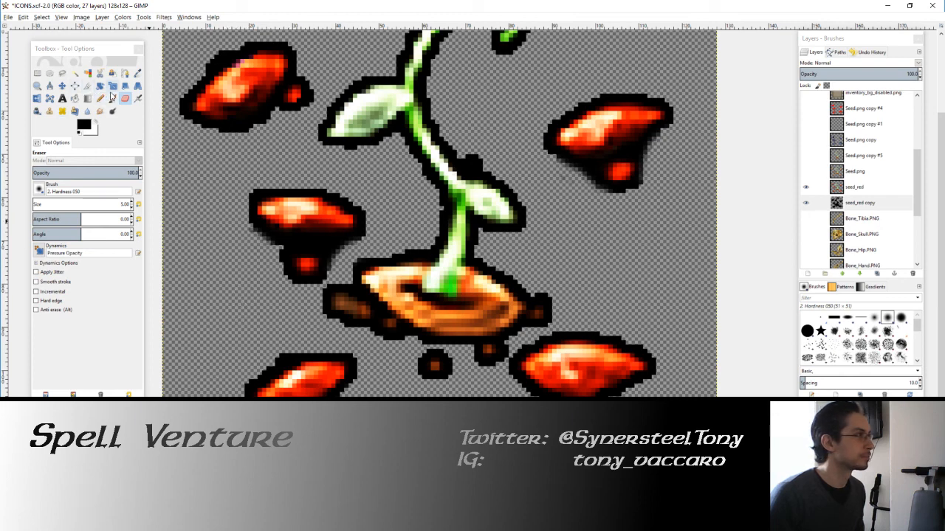
pyautogui.click(88, 73)
pyautogui.click(211, 220)
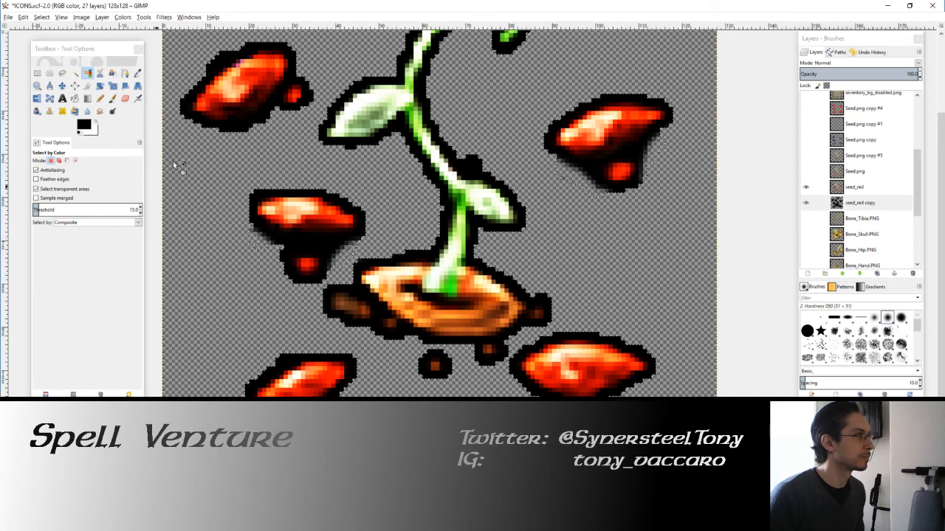
pyautogui.click(75, 98)
pyautogui.click(322, 247)
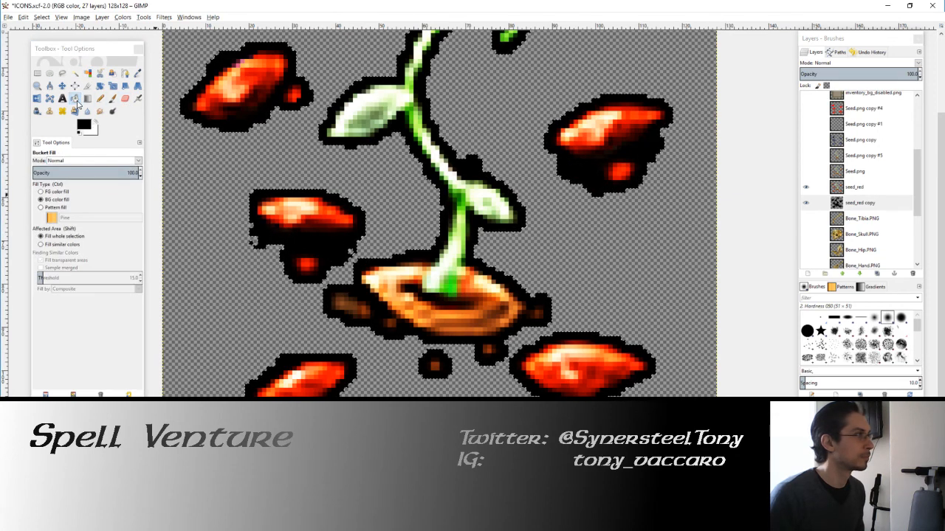
# Step: Erase the outer edge of the black outline beneath the middle-left seed
pyautogui.click(125, 98)
pyautogui.moveTo(253, 246)
pyautogui.mouseDown()
pyautogui.moveTo(244, 236)
pyautogui.moveTo(270, 253)
pyautogui.mouseUp()
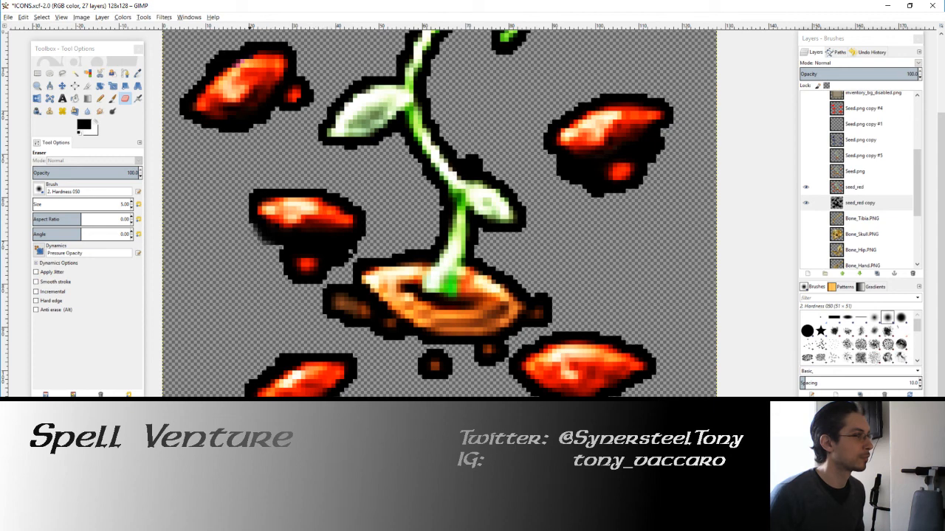
pyautogui.moveTo(607, 230); pyautogui.dragTo(569, 298)
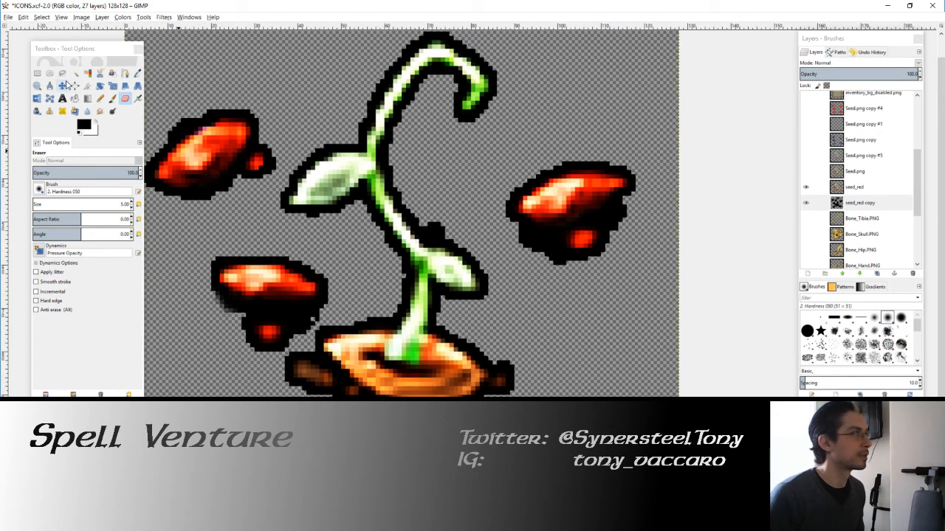
# Step: Cut away rectangular chunks of the black outline beneath the right seed using rectangle selections
pyautogui.click(37, 74)
pyautogui.moveTo(568, 252); pyautogui.dragTo(543, 245)
pyautogui.scroll(1, 497, 257)
pyautogui.press('Delete')
pyautogui.click(581, 304)
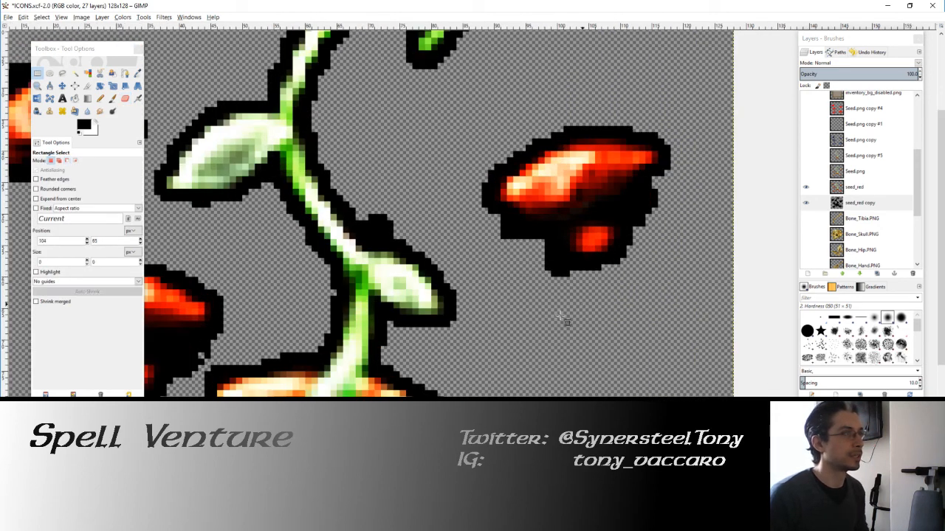
pyautogui.moveTo(496, 324); pyautogui.dragTo(549, 259)
pyautogui.press('Delete')
pyautogui.click(586, 301)
pyautogui.moveTo(527, 314); pyautogui.dragTo(585, 276)
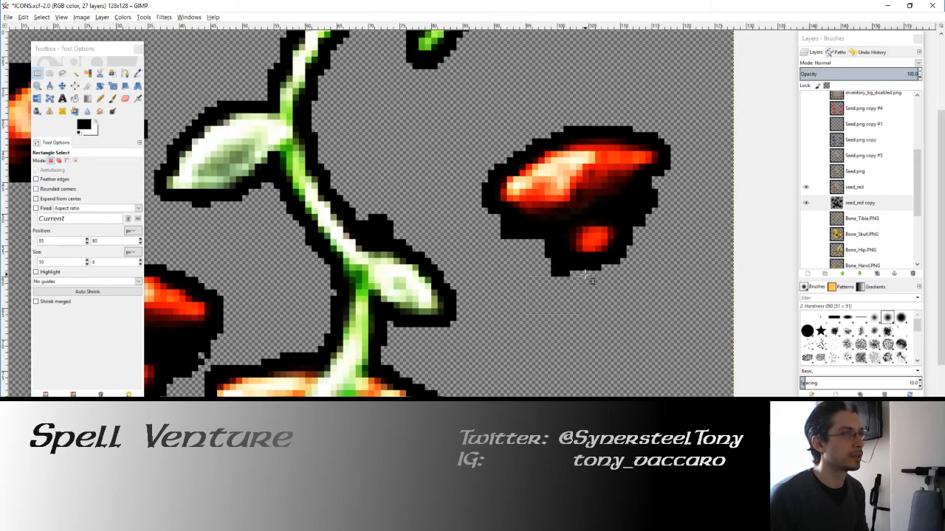
pyautogui.moveTo(620, 327); pyautogui.dragTo(501, 246)
pyautogui.press('Delete')
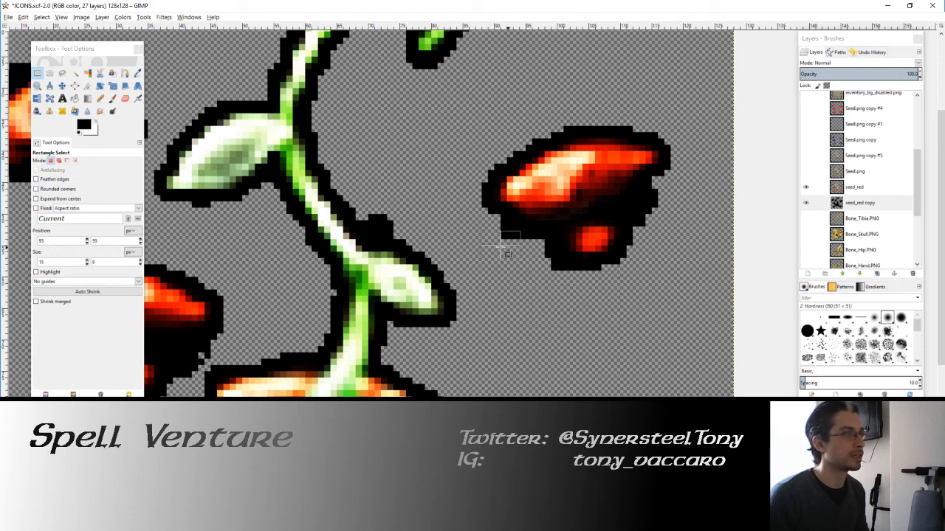
# Step: Mark the excess black outline on both sides beneath the right seed in white with the size 1 Pencil
pyautogui.click(100, 98)
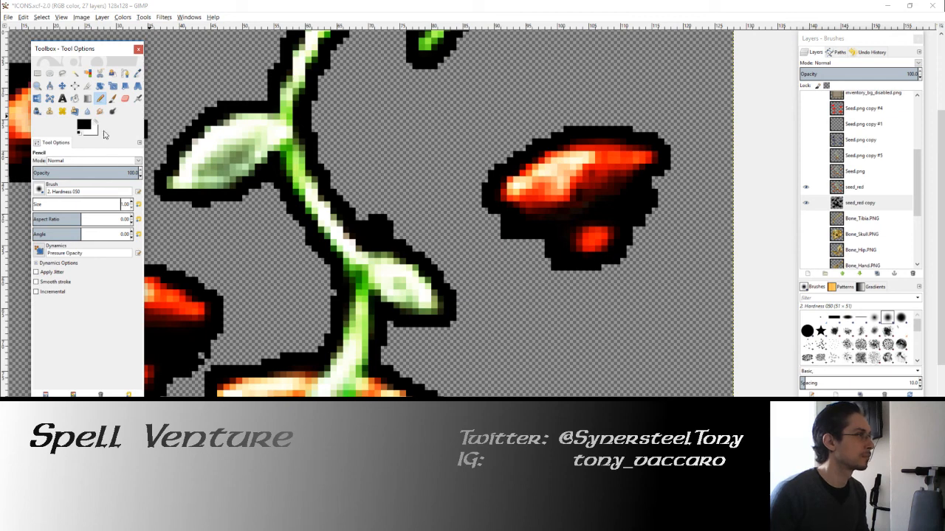
pyautogui.click(101, 122)
pyautogui.click(558, 268)
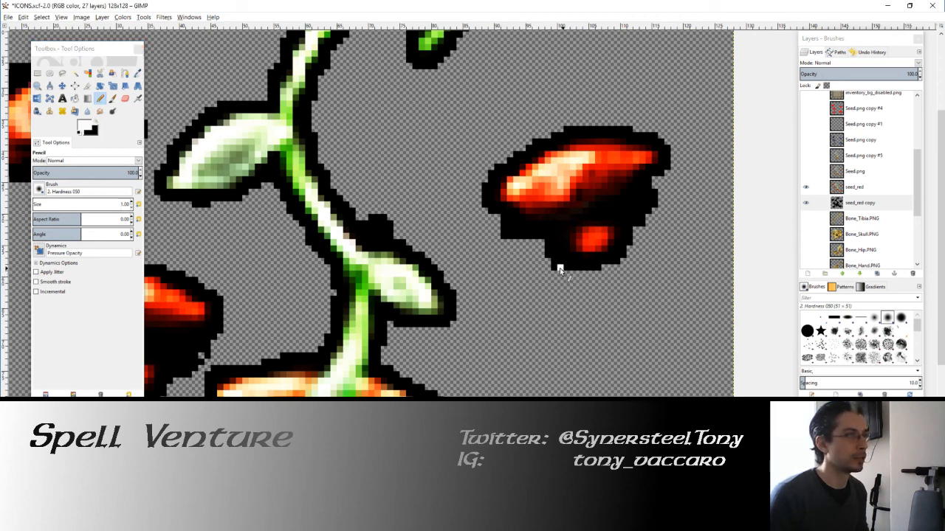
pyautogui.moveTo(555, 264)
pyautogui.mouseDown()
pyautogui.moveTo(531, 241)
pyautogui.moveTo(502, 229)
pyautogui.mouseUp()
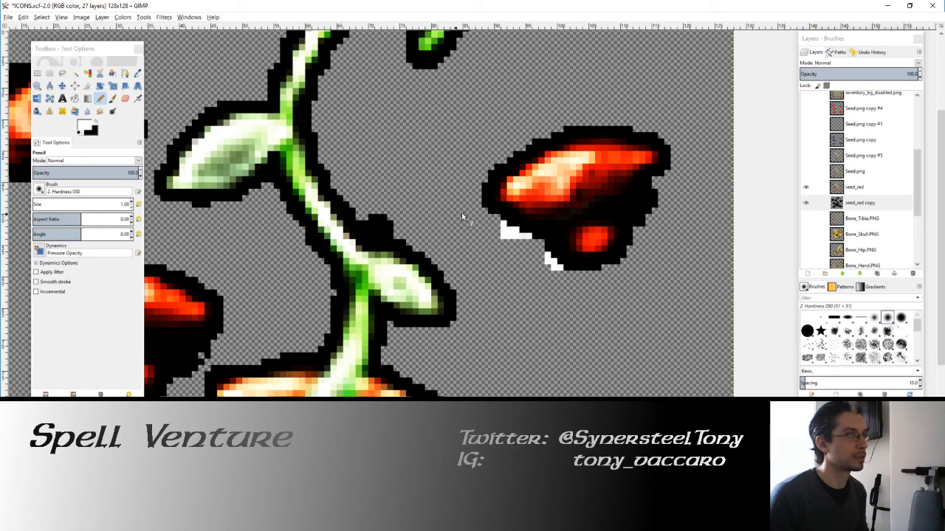
pyautogui.moveTo(668, 188)
pyautogui.mouseDown()
pyautogui.moveTo(628, 210)
pyautogui.moveTo(633, 237)
pyautogui.moveTo(629, 225)
pyautogui.moveTo(651, 209)
pyautogui.moveTo(639, 206)
pyautogui.moveTo(659, 198)
pyautogui.moveTo(639, 202)
pyautogui.mouseUp()
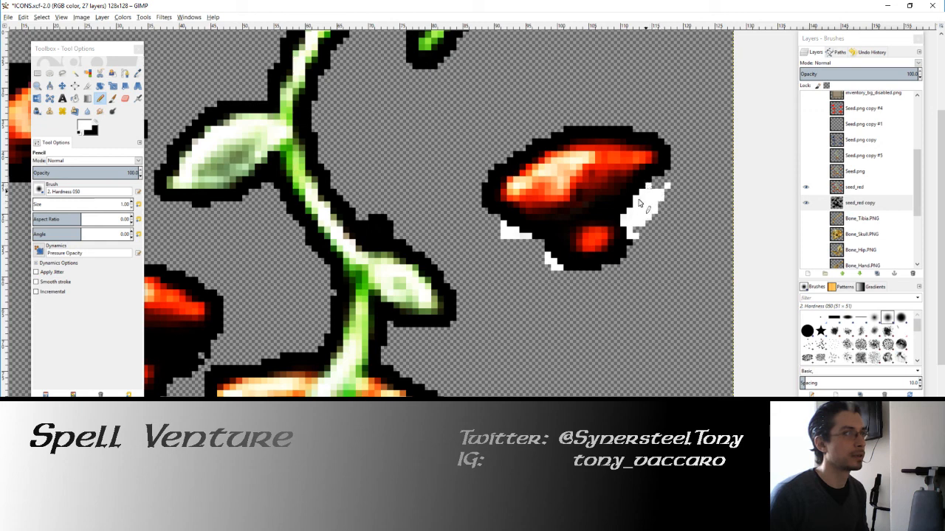
# Step: Select the white marks around the right seed by color, delete them, and clear the selection
pyautogui.click(87, 73)
pyautogui.click(510, 236)
pyautogui.press('Delete')
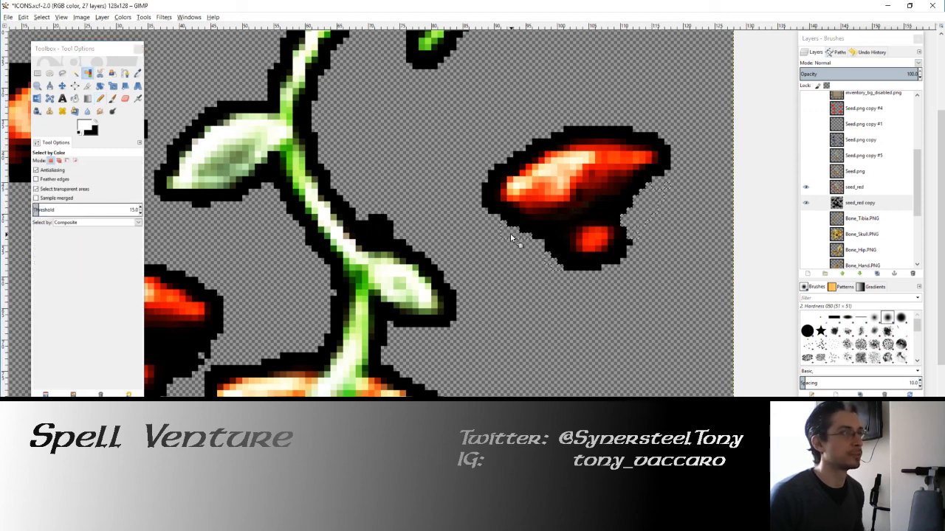
pyautogui.hotkey('ctrl', 'shift', 'a')
# Step: Pencil white over the excess outline beneath the middle-left seed and along the underside of the lower-left seed
pyautogui.moveTo(167, 212); pyautogui.dragTo(295, 155)
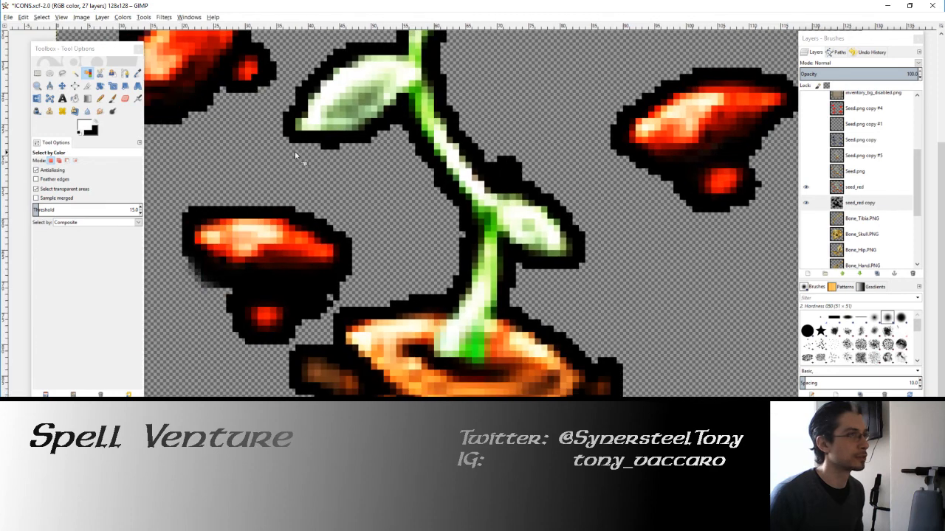
pyautogui.click(101, 98)
pyautogui.moveTo(341, 289)
pyautogui.mouseDown()
pyautogui.moveTo(415, 260)
pyautogui.moveTo(382, 297)
pyautogui.mouseUp()
pyautogui.moveTo(297, 264)
pyautogui.mouseDown()
pyautogui.moveTo(257, 242)
pyautogui.moveTo(251, 219)
pyautogui.mouseUp()
pyautogui.press('x')
pyautogui.press('x')
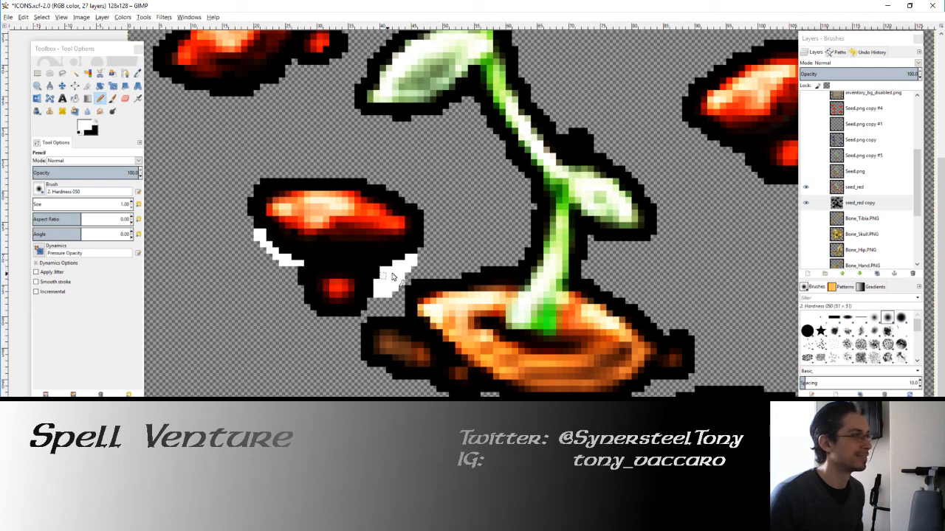
pyautogui.moveTo(392, 277)
pyautogui.mouseDown()
pyautogui.moveTo(401, 266)
pyautogui.moveTo(374, 273)
pyautogui.mouseUp()
pyautogui.scroll(-5, 375, 295)
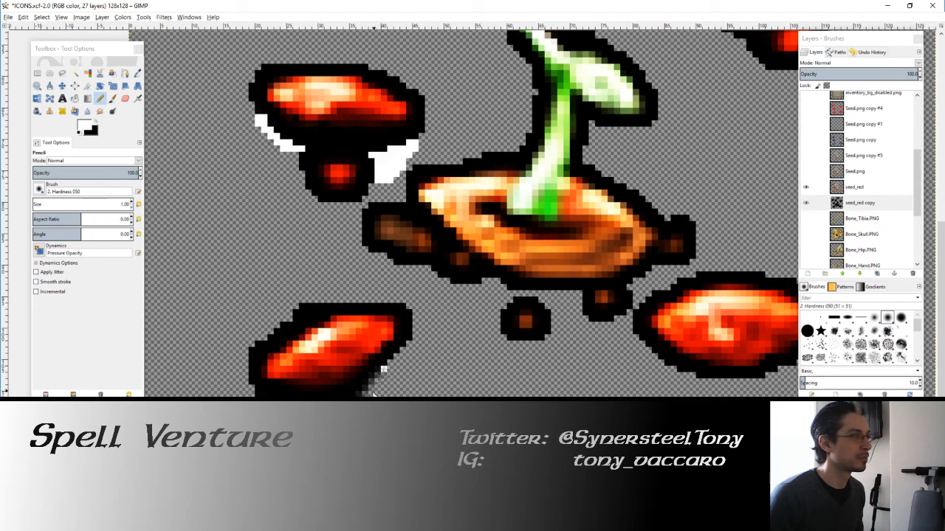
pyautogui.moveTo(383, 368); pyautogui.dragTo(352, 393)
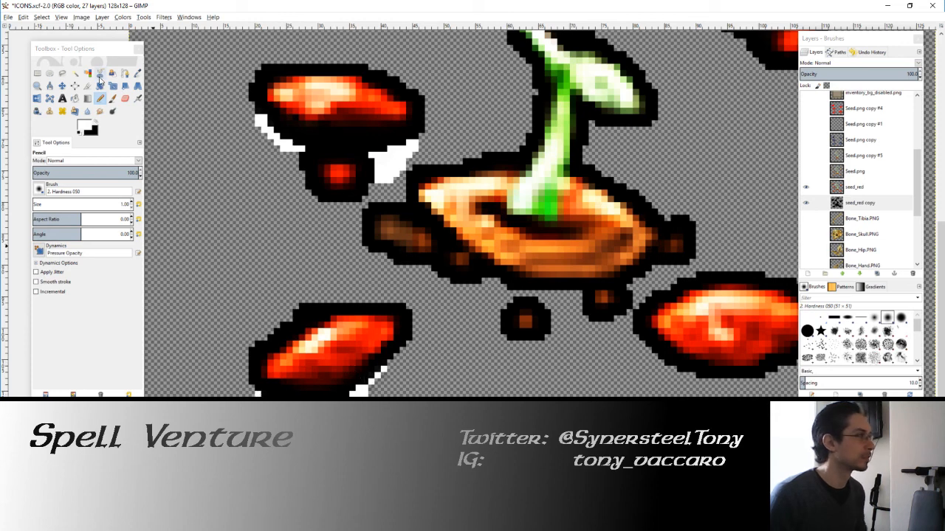
# Step: Delete the white-marked pixels around the two left seeds using a selection by color
pyautogui.hotkey('shift', 'o')
pyautogui.click(375, 161)
pyautogui.press('Delete')
# Step: Pencil white over the stray black bump above the stem's small lower leaf on the seed_red copy layer
pyautogui.moveTo(465, 72); pyautogui.dragTo(378, 395)
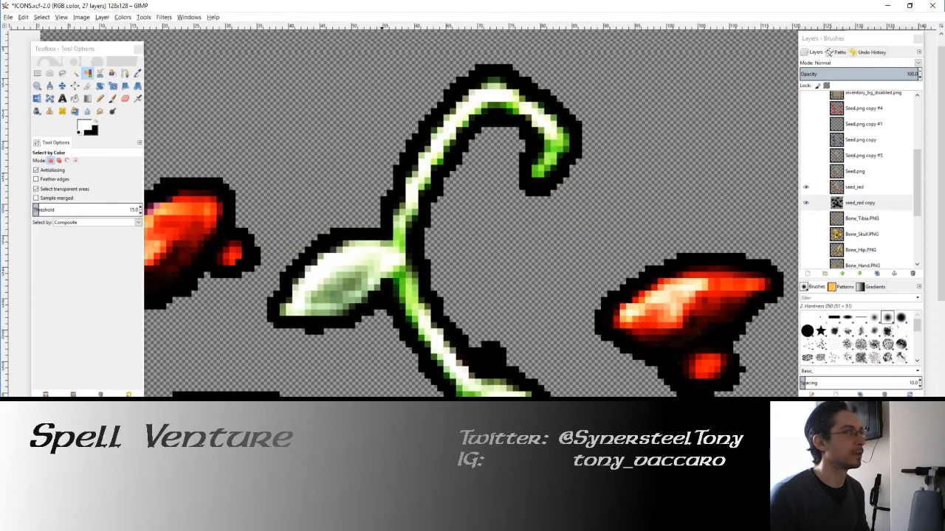
pyautogui.moveTo(322, 320); pyautogui.dragTo(384, 320)
pyautogui.scroll(-2, 383, 325)
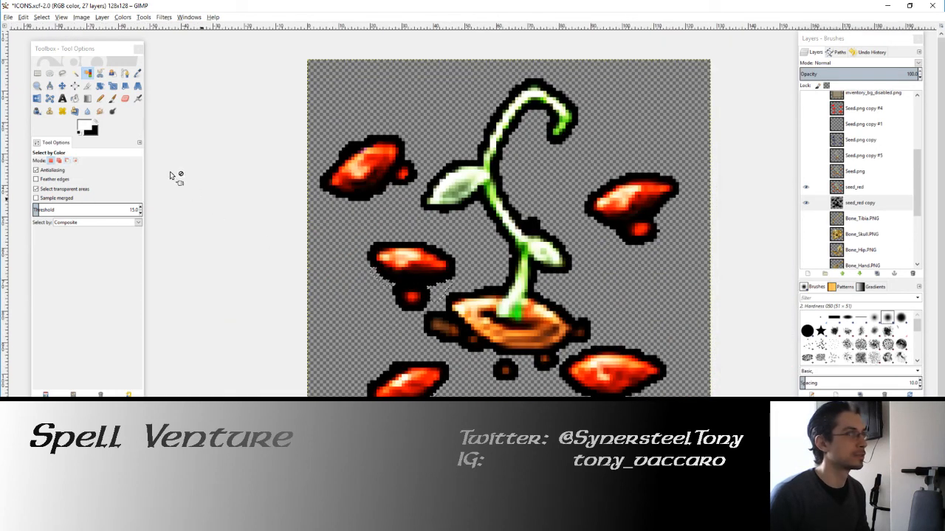
pyautogui.click(101, 99)
pyautogui.scroll(2, 517, 222)
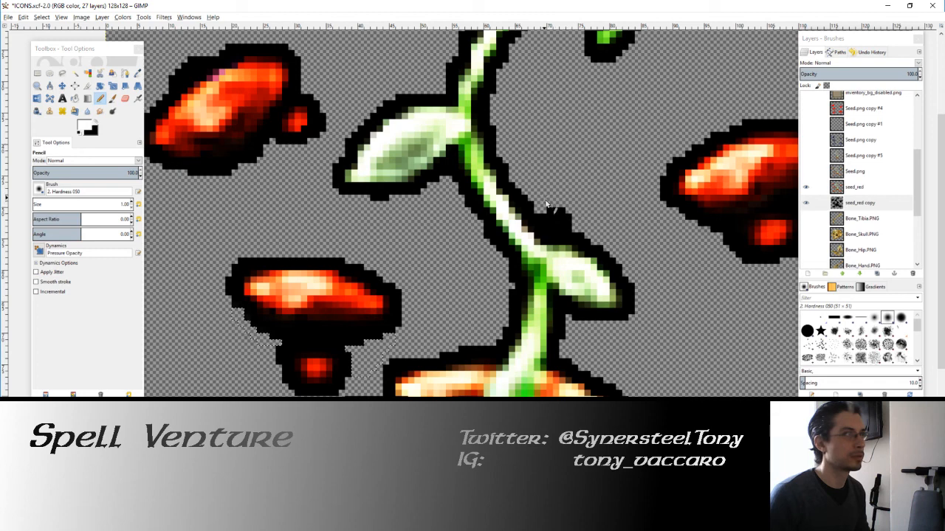
pyautogui.click(824, 201)
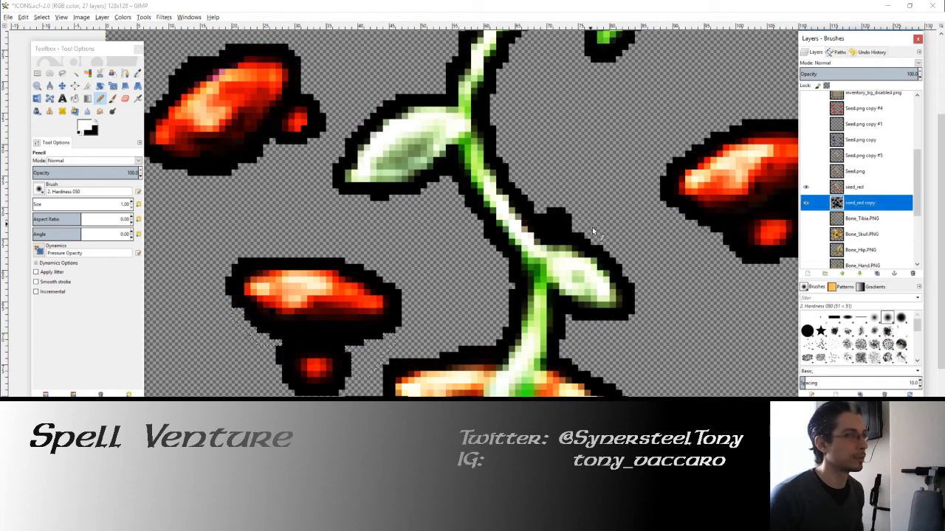
pyautogui.moveTo(544, 208)
pyautogui.mouseDown()
pyautogui.moveTo(558, 211)
pyautogui.moveTo(555, 222)
pyautogui.mouseUp()
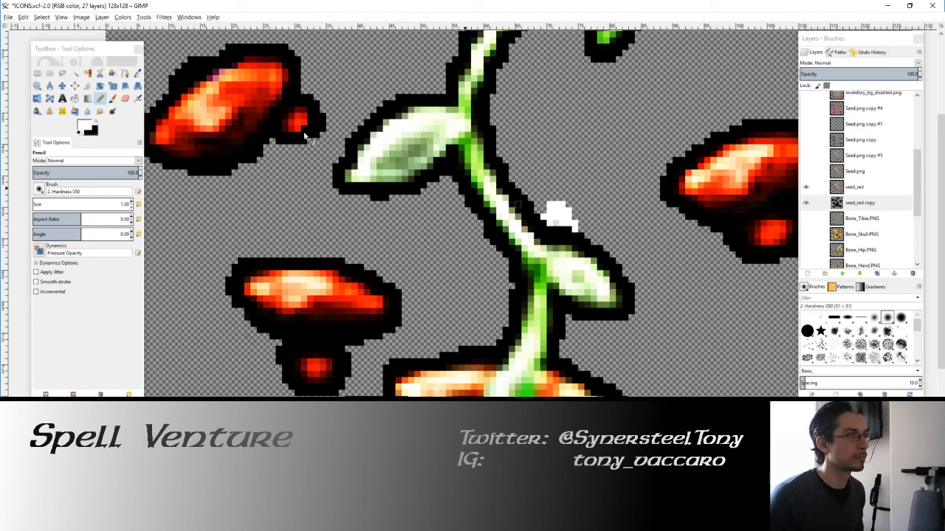
# Step: Select the white-marked bump above the lower leaf by color and delete it
pyautogui.click(88, 74)
pyautogui.click(571, 228)
pyautogui.press('Delete')
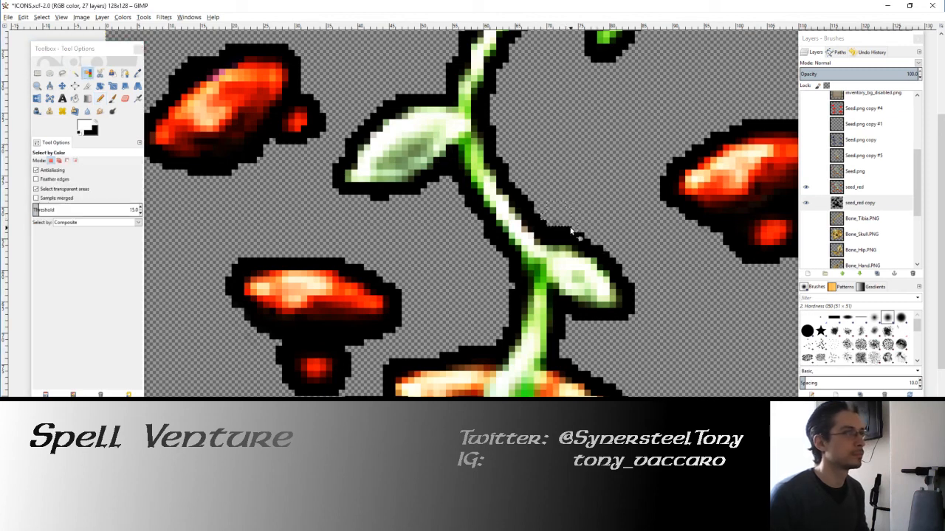
pyautogui.keyDown('ctrl'); pyautogui.scroll(-3, 544, 214); pyautogui.keyUp('ctrl')
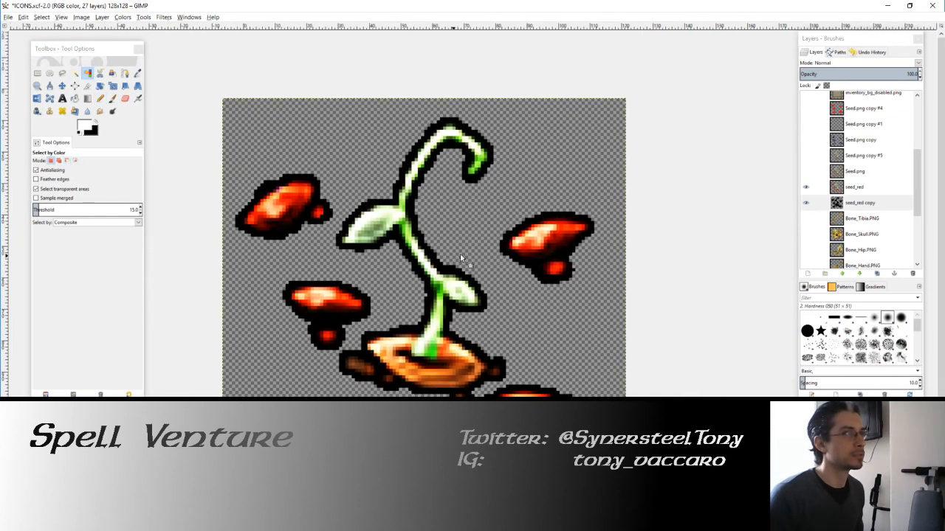
pyautogui.keyDown('ctrl'); pyautogui.scroll(-1, 461, 258); pyautogui.keyUp('ctrl')
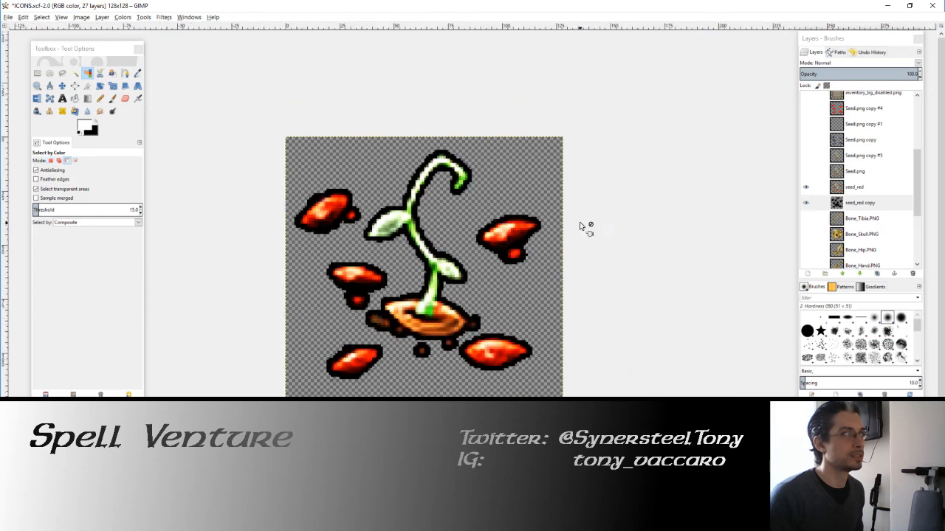
# Step: Export the image as Seed_Strawberry.PNG to the GUI folder in 8 - Spell Venture, replacing the existing file and keeping the shown PNG options
pyautogui.click(8, 19)
pyautogui.click(41, 139)
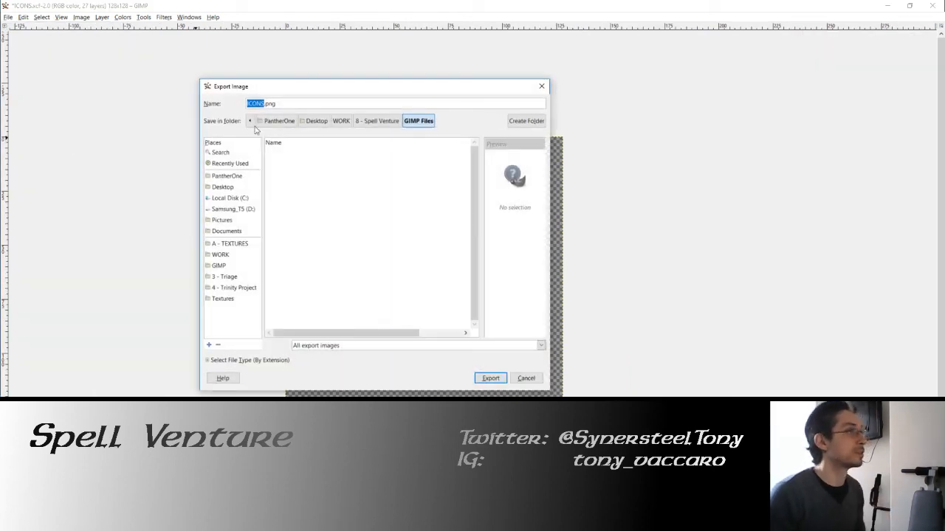
pyautogui.click(376, 121)
pyautogui.doubleClick(285, 220)
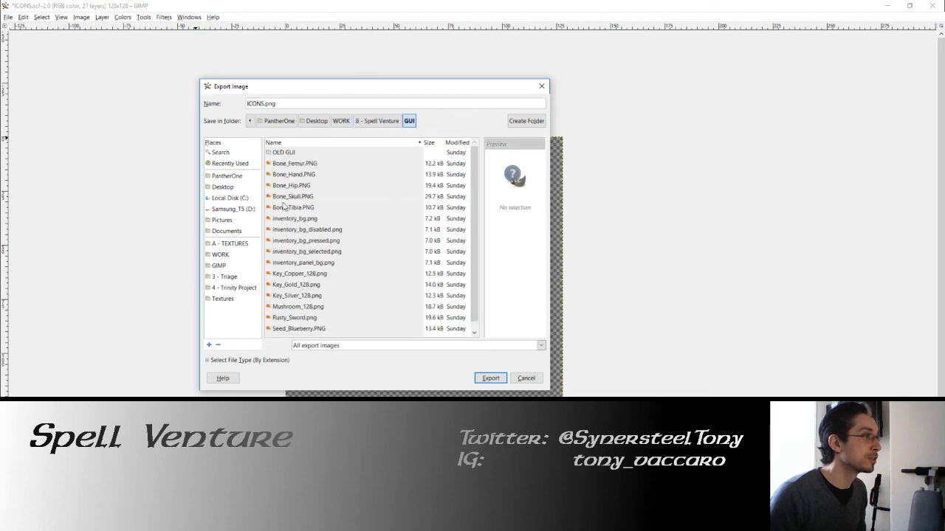
pyautogui.scroll(-1, 292, 236)
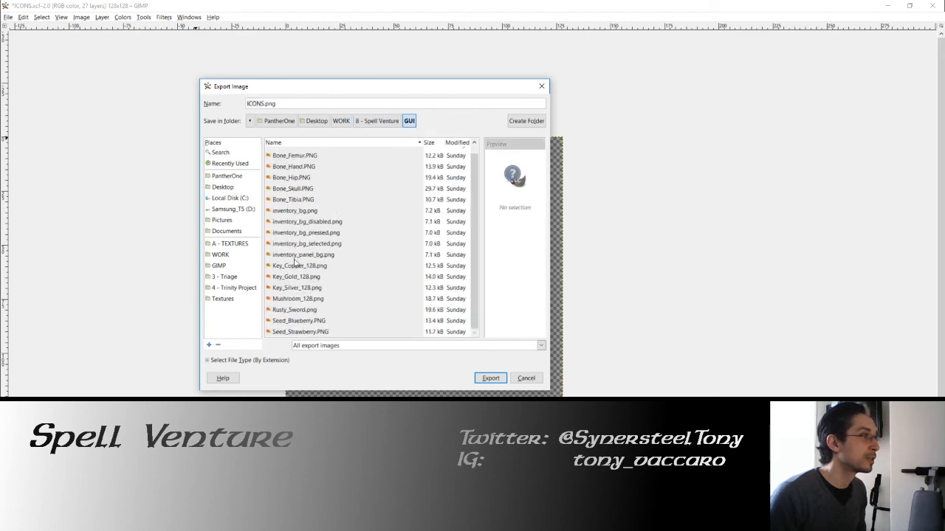
pyautogui.click(301, 321)
pyautogui.moveTo(359, 84); pyautogui.dragTo(416, 79)
pyautogui.click(387, 327)
pyautogui.click(539, 374)
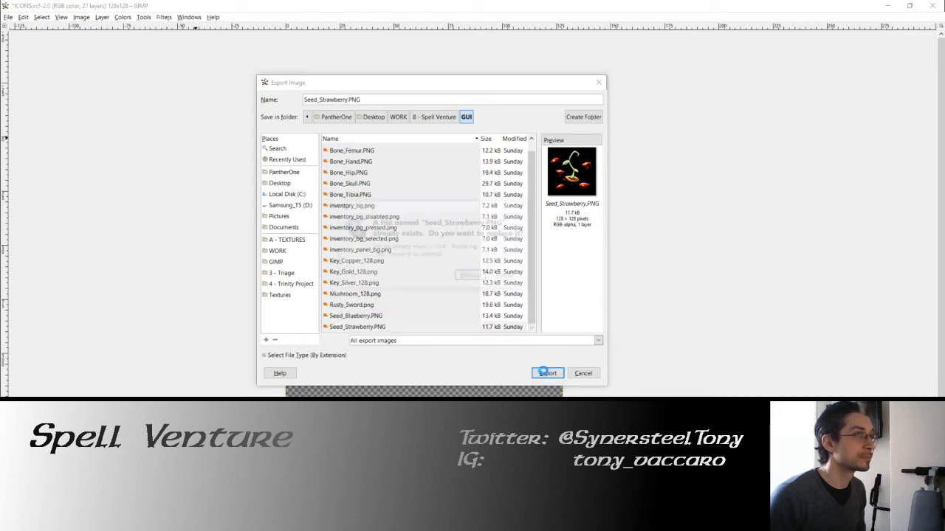
pyautogui.click(466, 279)
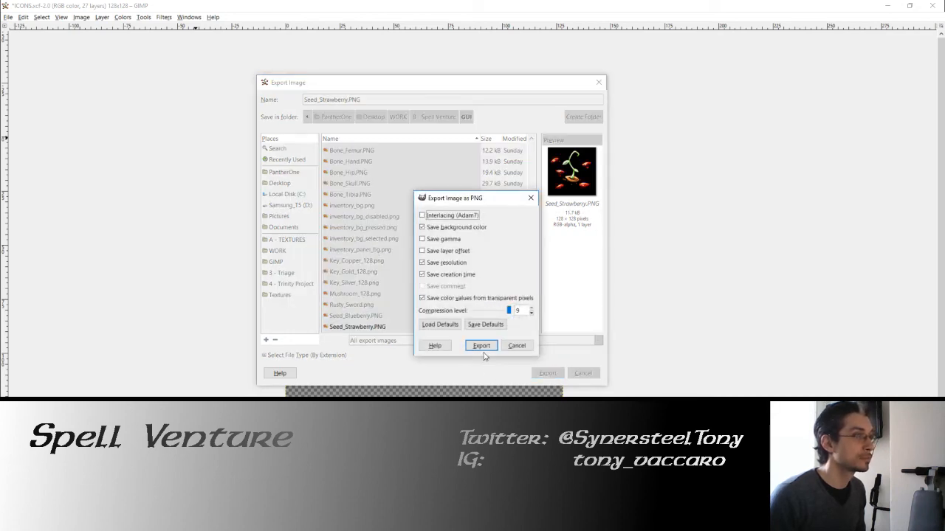
pyautogui.click(483, 344)
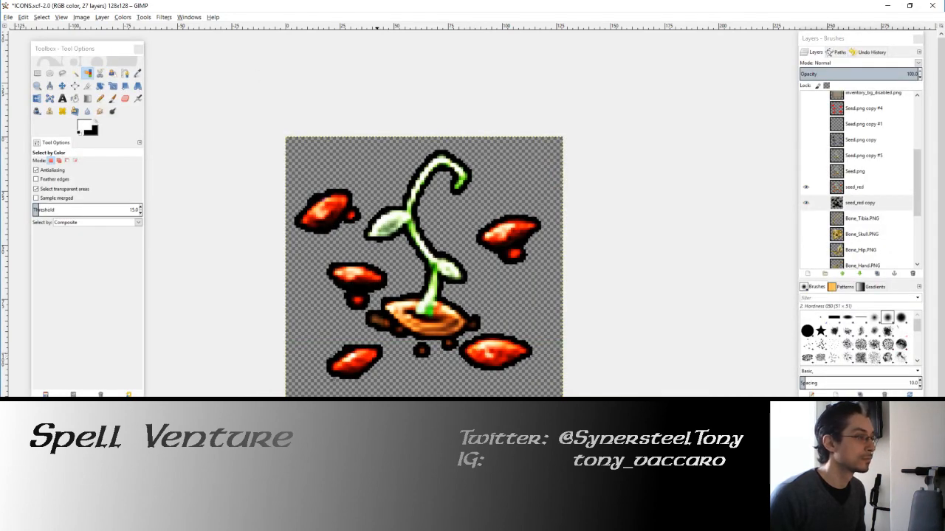
pyautogui.click(806, 189)
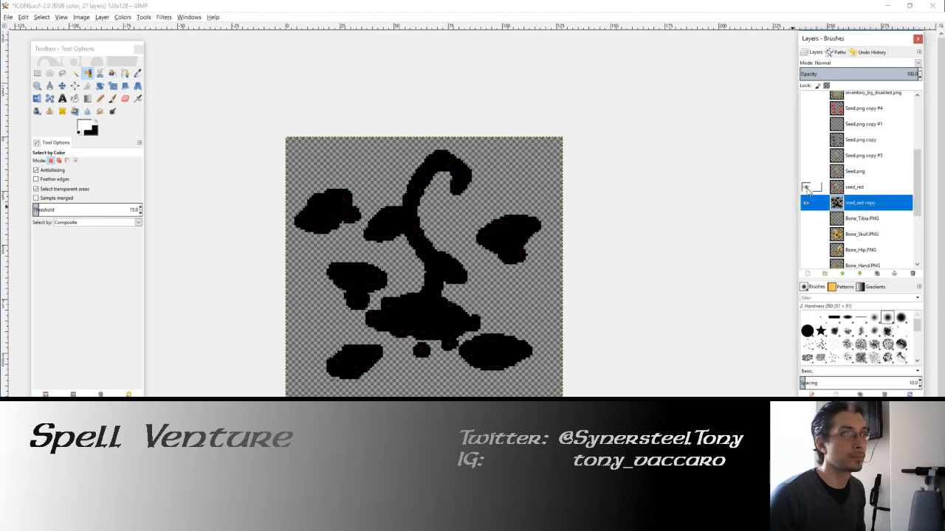
pyautogui.click(806, 189)
pyautogui.rightClick(842, 189)
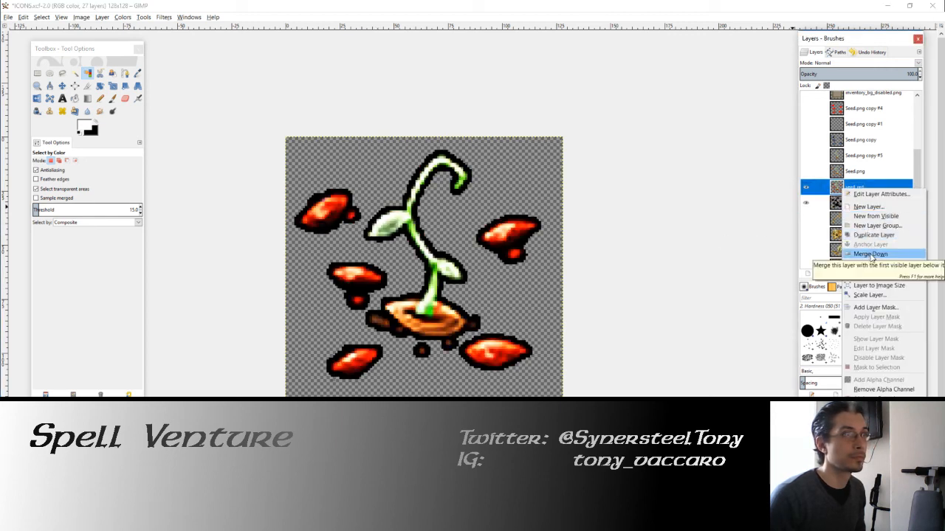
pyautogui.click(840, 171)
# Step: Show the Seed.png copy layer containing the blue seeds and make it the active layer
pyautogui.click(840, 170)
pyautogui.click(806, 170)
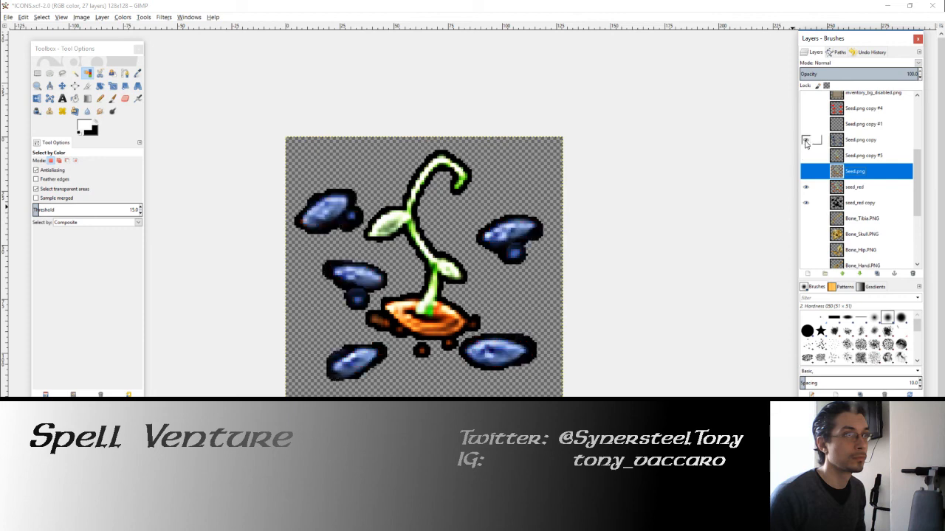
pyautogui.click(841, 144)
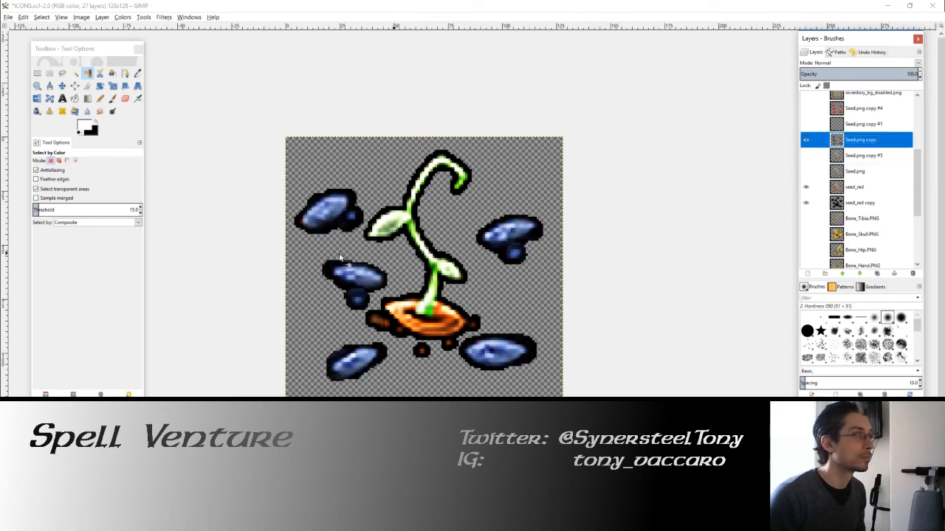
# Step: Pencil over the reddish pixel at the lower-left tip of the upper-left blue seed with blues picked from the seed
pyautogui.scroll(2, 292, 166)
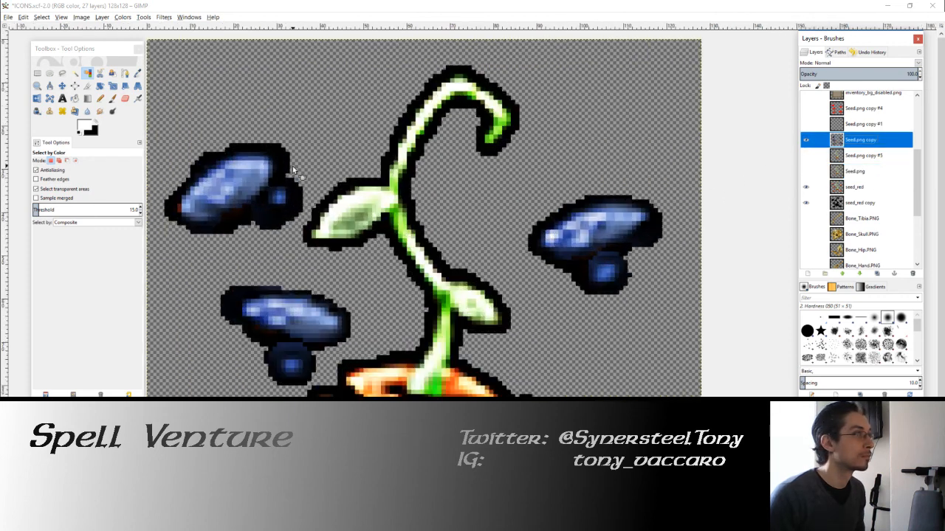
pyautogui.press('n')
pyautogui.scroll(1, 365, 220)
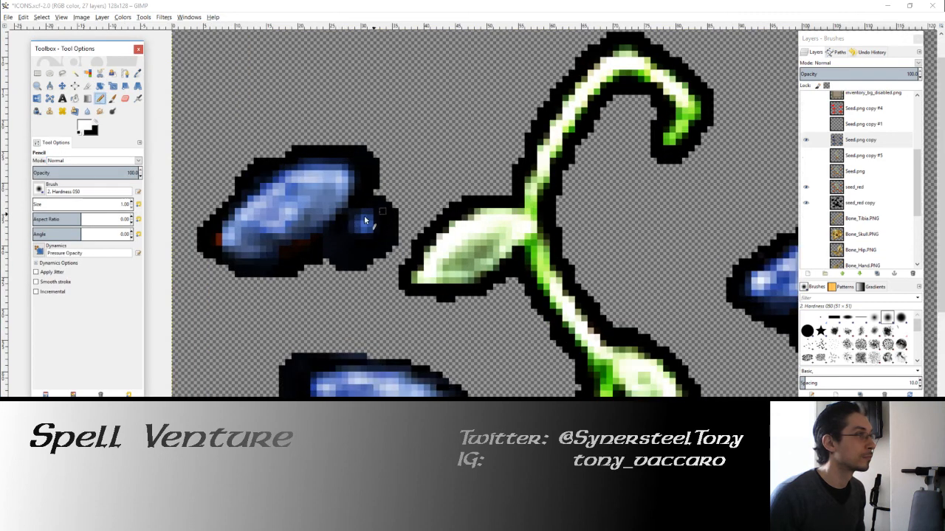
pyautogui.keyDown('ctrl'); pyautogui.click(228, 232); pyautogui.keyUp('ctrl')
pyautogui.moveTo(228, 240); pyautogui.dragTo(220, 240)
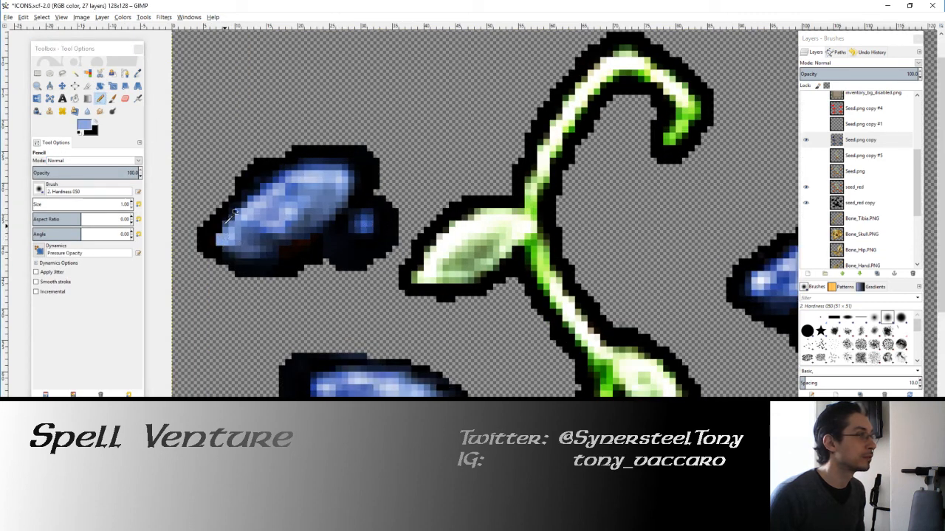
pyautogui.keyDown('ctrl'); pyautogui.click(225, 225); pyautogui.keyUp('ctrl')
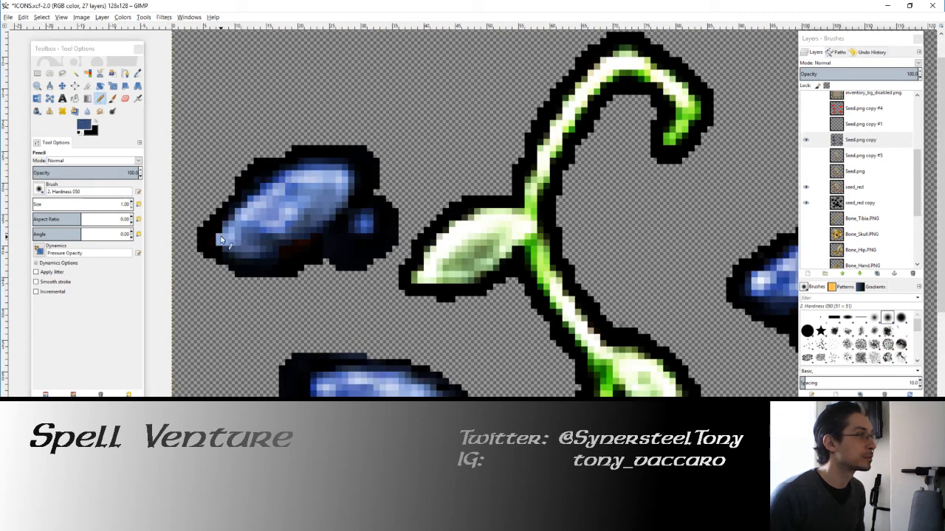
# Step: Restore white as the foreground color and pencil over excess outline on the upper-left blue seed's upper edge and around its small attached seed
pyautogui.click(79, 133)
pyautogui.click(95, 126)
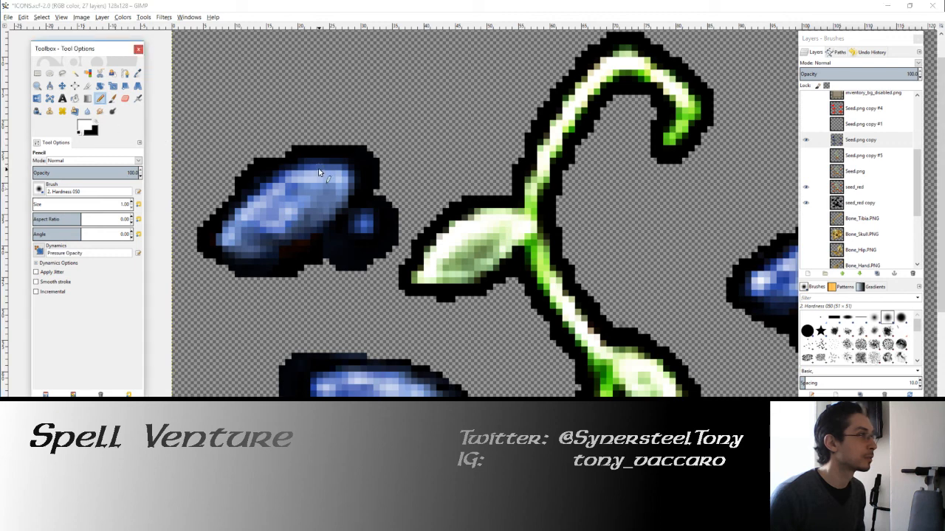
pyautogui.click(258, 159)
pyautogui.click(238, 179)
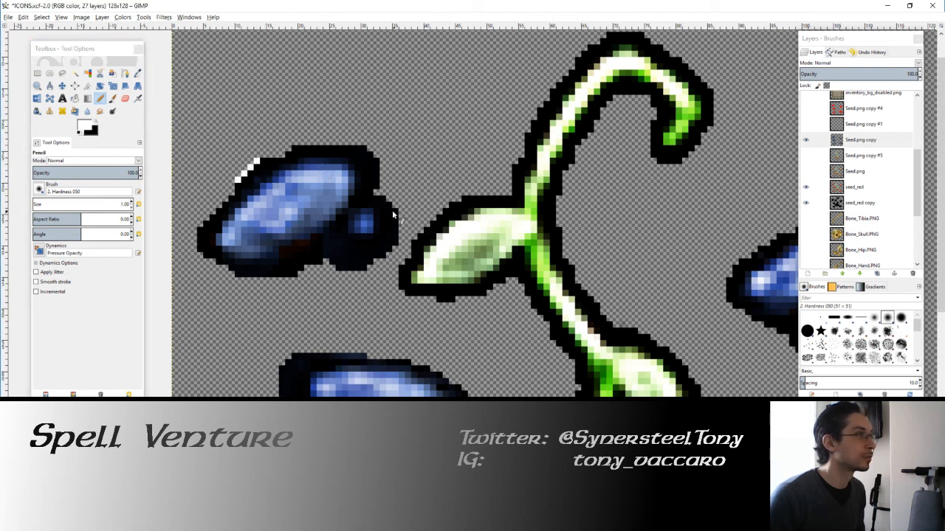
pyautogui.moveTo(393, 209)
pyautogui.mouseDown()
pyautogui.moveTo(395, 235)
pyautogui.moveTo(345, 270)
pyautogui.moveTo(401, 249)
pyautogui.moveTo(366, 264)
pyautogui.moveTo(327, 259)
pyautogui.mouseUp()
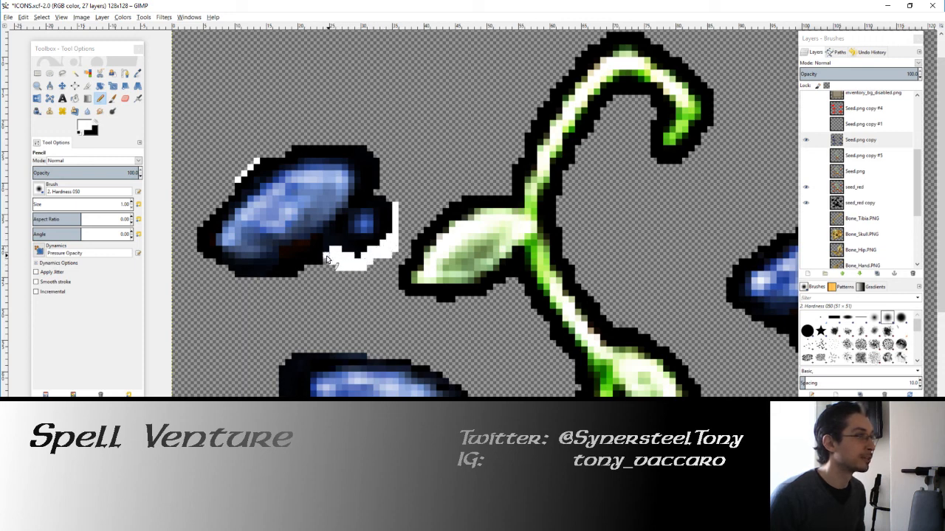
# Step: Pencil white over excess outline on the middle-left blue seed's left side and along the lower-left seed's upper edge and right tip
pyautogui.scroll(-5, 371, 344)
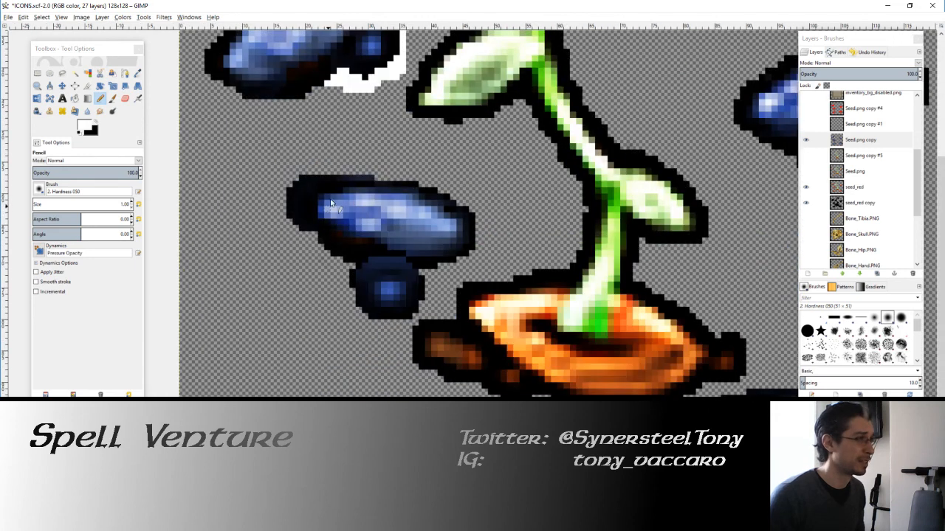
pyautogui.moveTo(318, 175)
pyautogui.mouseDown()
pyautogui.moveTo(286, 201)
pyautogui.moveTo(305, 174)
pyautogui.moveTo(291, 197)
pyautogui.moveTo(300, 197)
pyautogui.moveTo(301, 222)
pyautogui.moveTo(289, 214)
pyautogui.moveTo(300, 209)
pyautogui.moveTo(306, 236)
pyautogui.mouseUp()
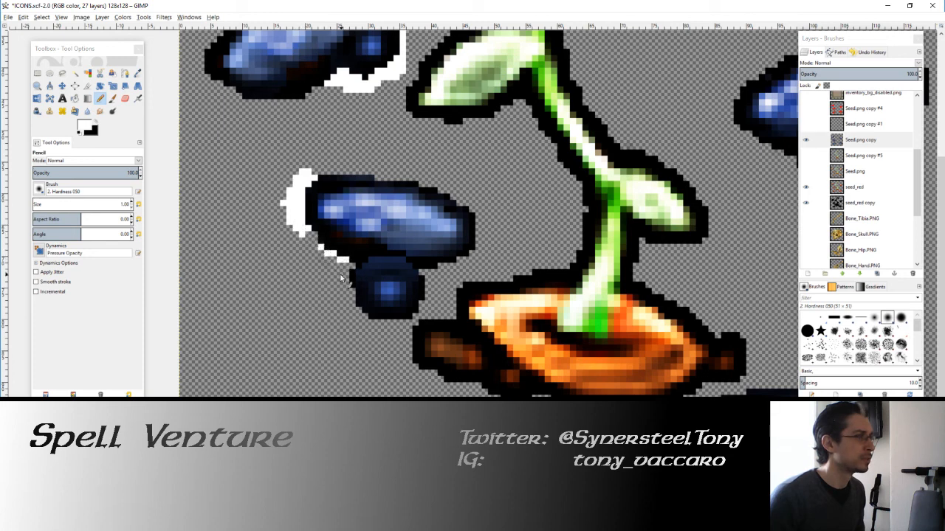
pyautogui.moveTo(341, 298); pyautogui.dragTo(314, 169)
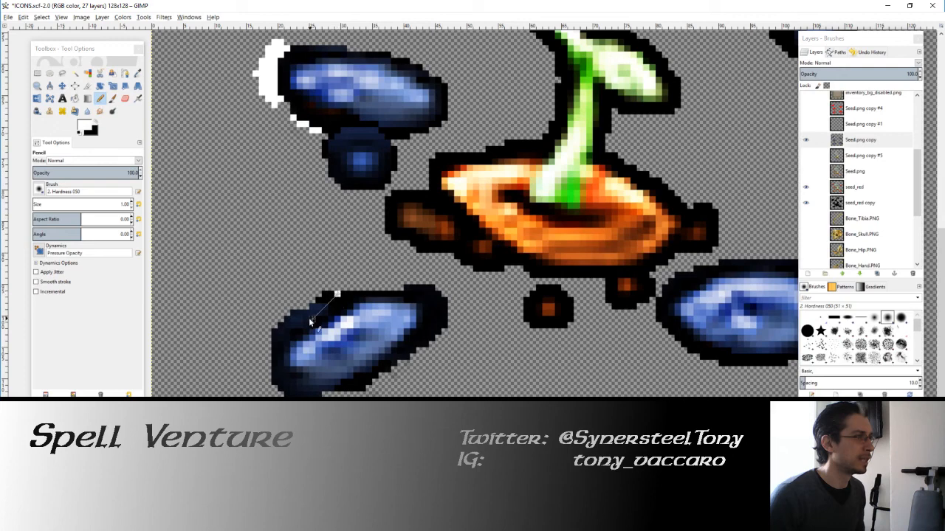
pyautogui.keyDown('shift'); pyautogui.click(269, 333); pyautogui.keyUp('shift')
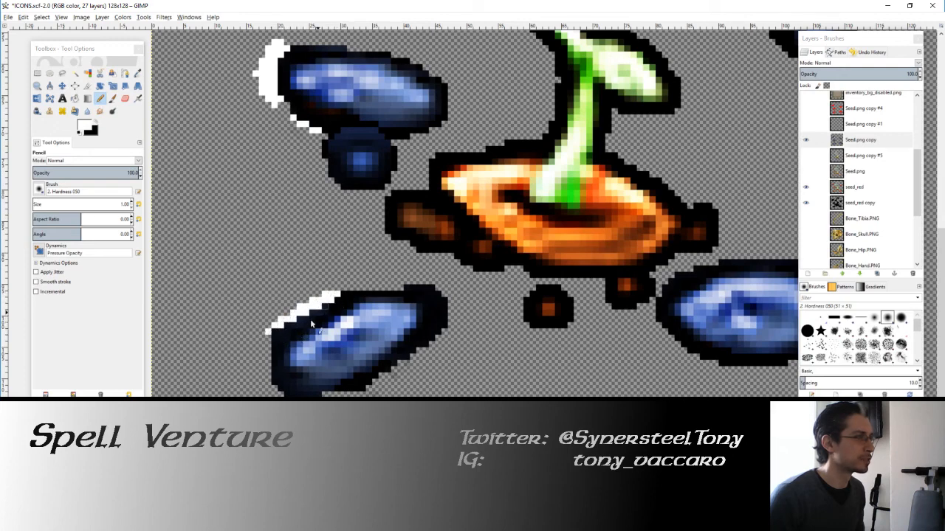
pyautogui.moveTo(397, 287)
pyautogui.mouseDown()
pyautogui.moveTo(446, 312)
pyautogui.moveTo(432, 291)
pyautogui.moveTo(446, 322)
pyautogui.moveTo(422, 354)
pyautogui.mouseUp()
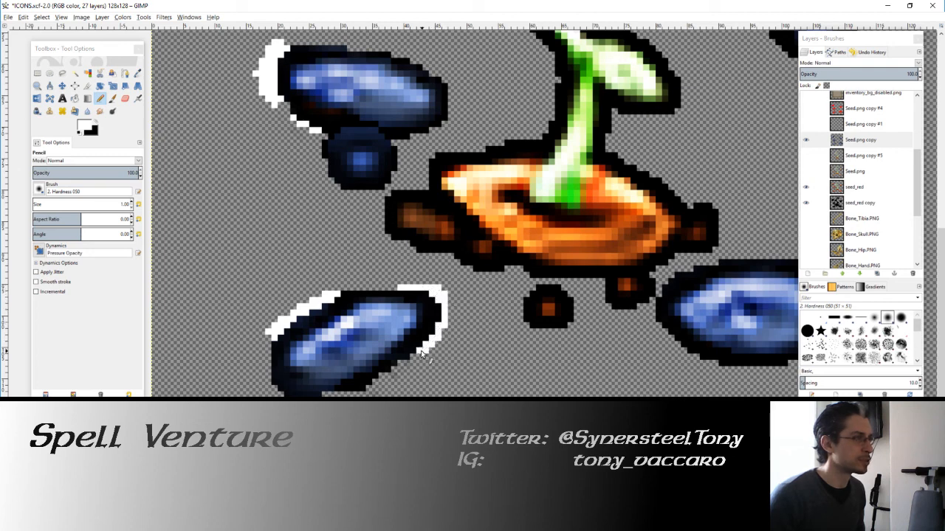
# Step: Pencil white over excess outline around the lower-right blue seed's right end and beneath both sides of the upper-right seed
pyautogui.moveTo(751, 354); pyautogui.dragTo(586, 339)
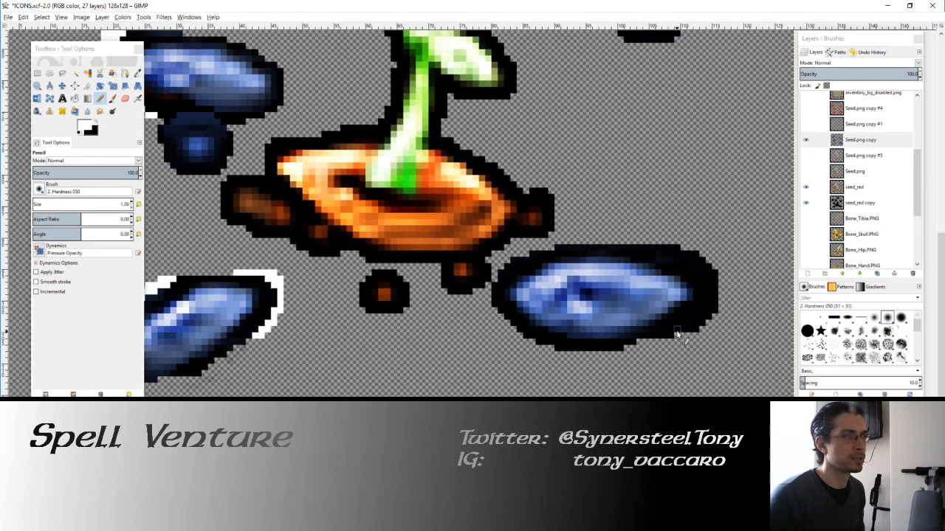
pyautogui.moveTo(676, 334)
pyautogui.mouseDown()
pyautogui.moveTo(720, 307)
pyautogui.moveTo(714, 313)
pyautogui.moveTo(708, 267)
pyautogui.moveTo(667, 245)
pyautogui.moveTo(705, 273)
pyautogui.moveTo(660, 249)
pyautogui.mouseUp()
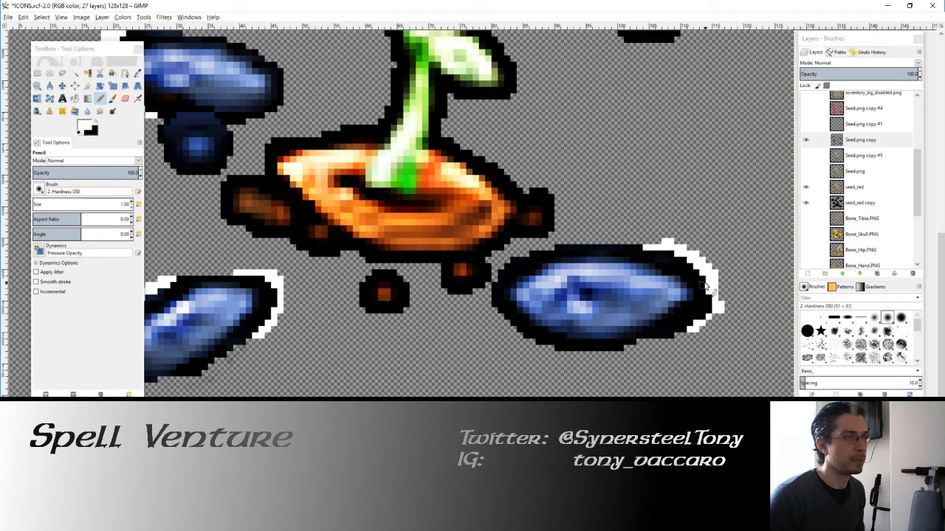
pyautogui.scroll(8, 655, 254)
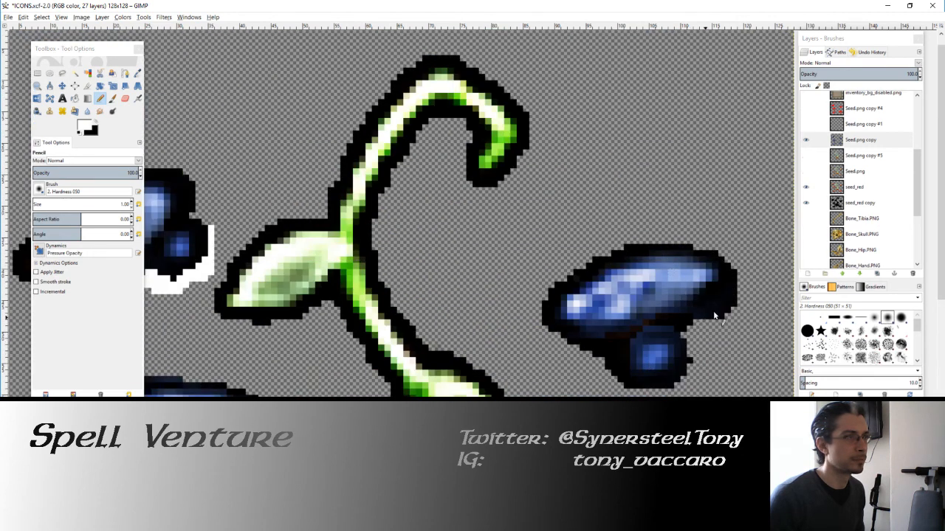
pyautogui.moveTo(705, 321)
pyautogui.mouseDown()
pyautogui.moveTo(733, 292)
pyautogui.moveTo(712, 318)
pyautogui.mouseUp()
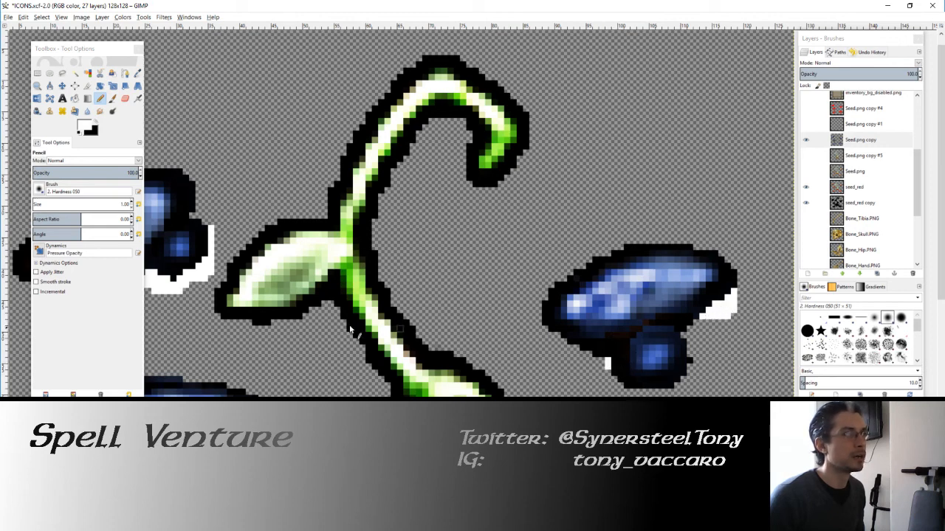
# Step: Select all the white marks around the blue seeds by color and delete them from the Seed.png copy layer
pyautogui.moveTo(349, 329); pyautogui.dragTo(471, 318)
pyautogui.click(88, 75)
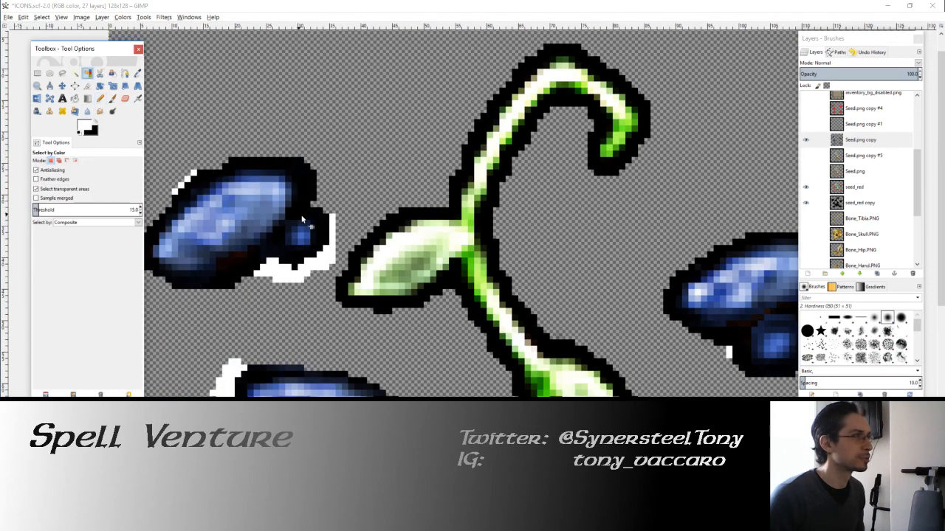
pyautogui.click(331, 238)
pyautogui.press('Delete')
pyautogui.moveTo(527, 210); pyautogui.dragTo(586, 136)
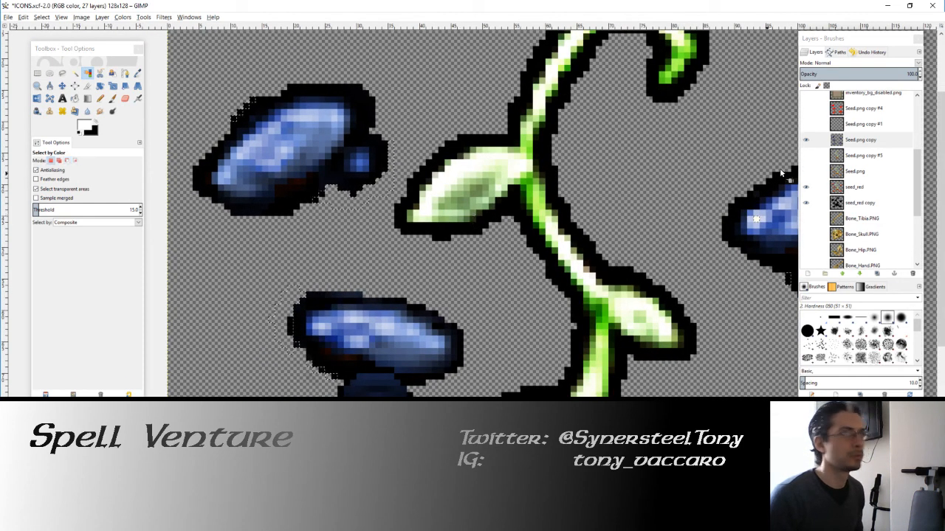
# Step: Compare the blue seeds with the layers beneath by toggling the visibility of Seed.png copy and seed_red copy
pyautogui.click(806, 139)
pyautogui.click(805, 140)
pyautogui.click(806, 202)
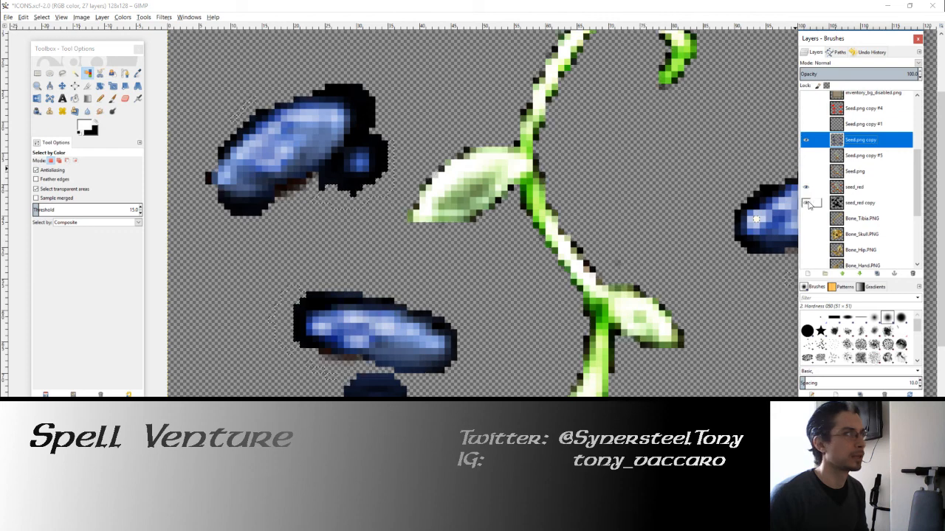
pyautogui.click(805, 203)
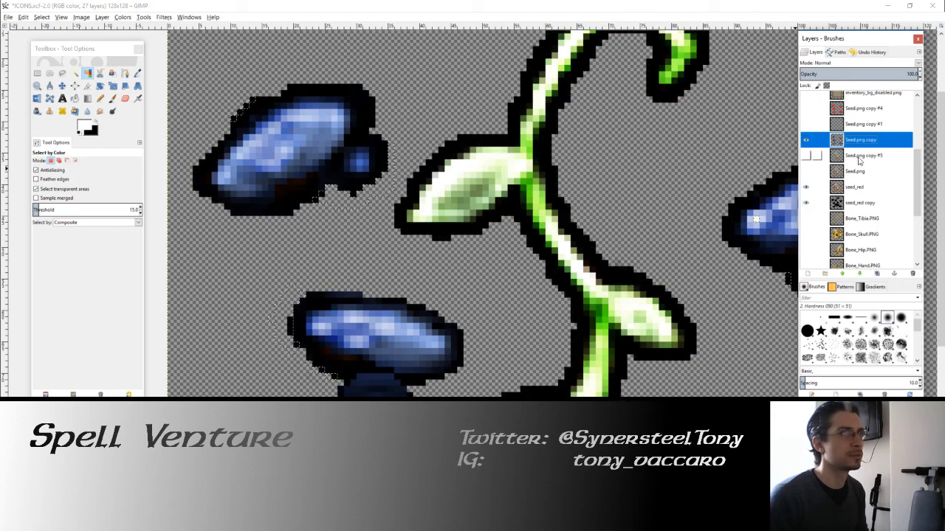
pyautogui.scroll(1, 810, 166)
pyautogui.click(808, 163)
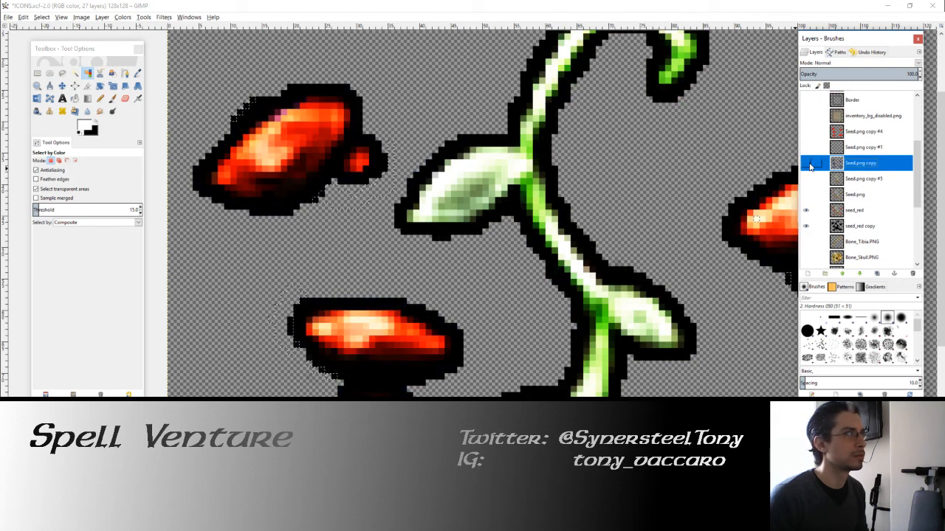
pyautogui.click(809, 164)
# Step: Delete the selected area from the seed_red and seed_red copy layers too, and clear the selection
pyautogui.click(833, 211)
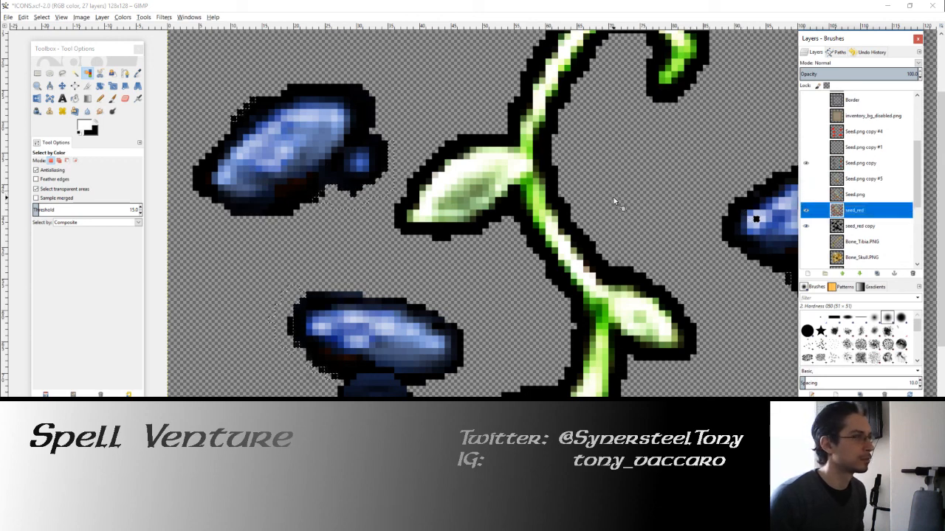
pyautogui.scroll(-1, 573, 228)
pyautogui.scroll(2, 830, 204)
pyautogui.scroll(-3, 831, 204)
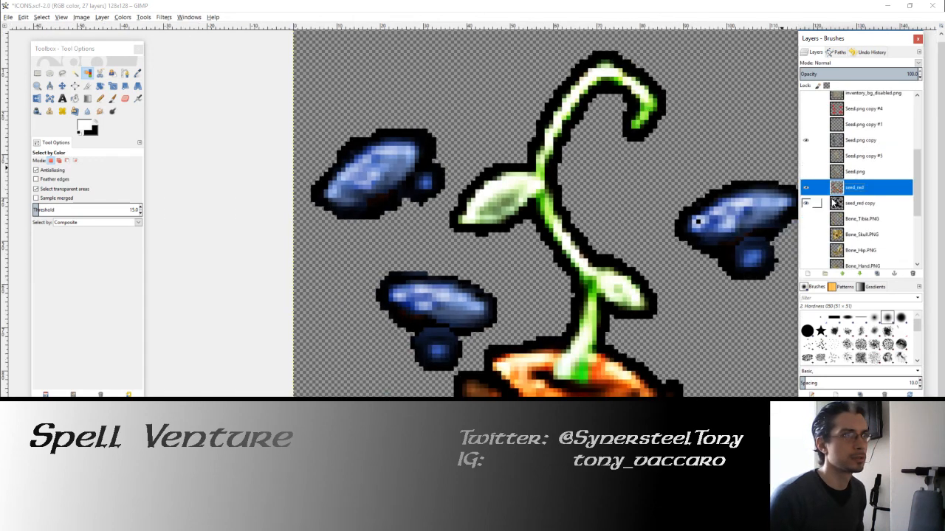
pyautogui.click(807, 204)
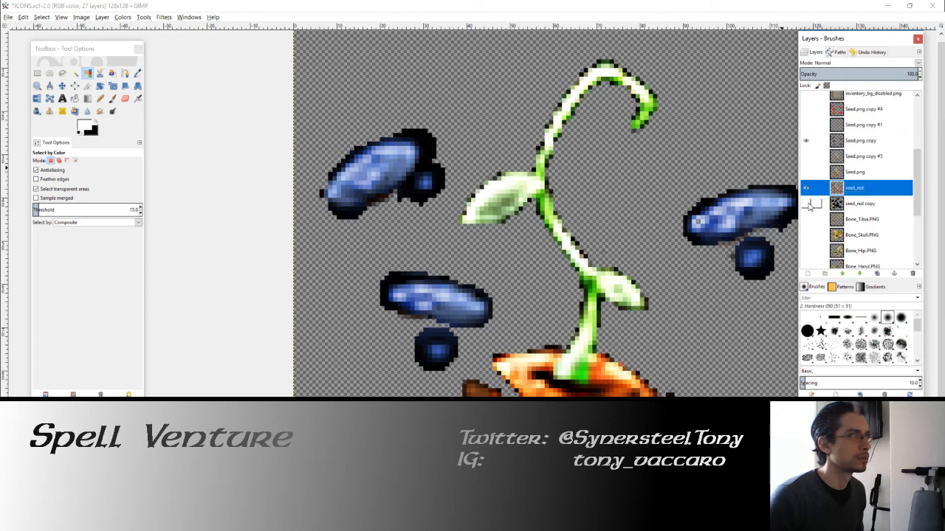
pyautogui.click(807, 205)
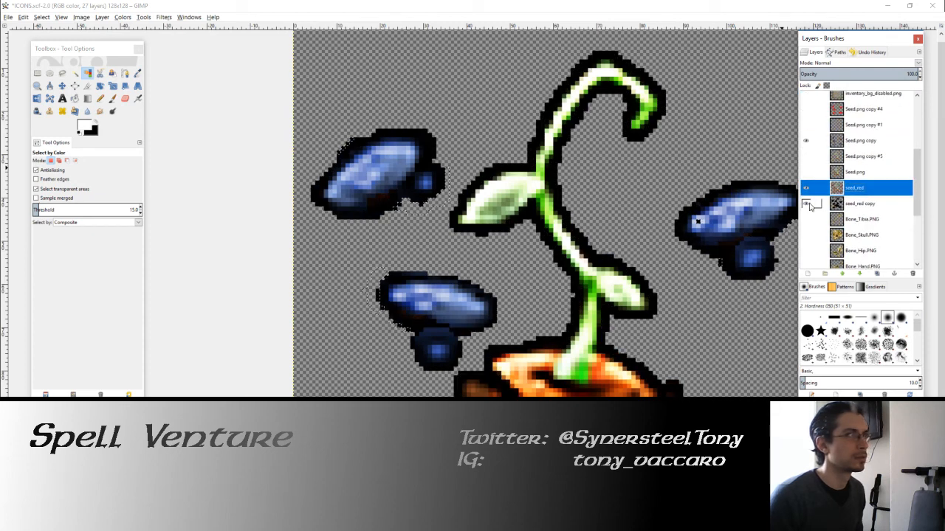
pyautogui.click(808, 205)
pyautogui.click(860, 204)
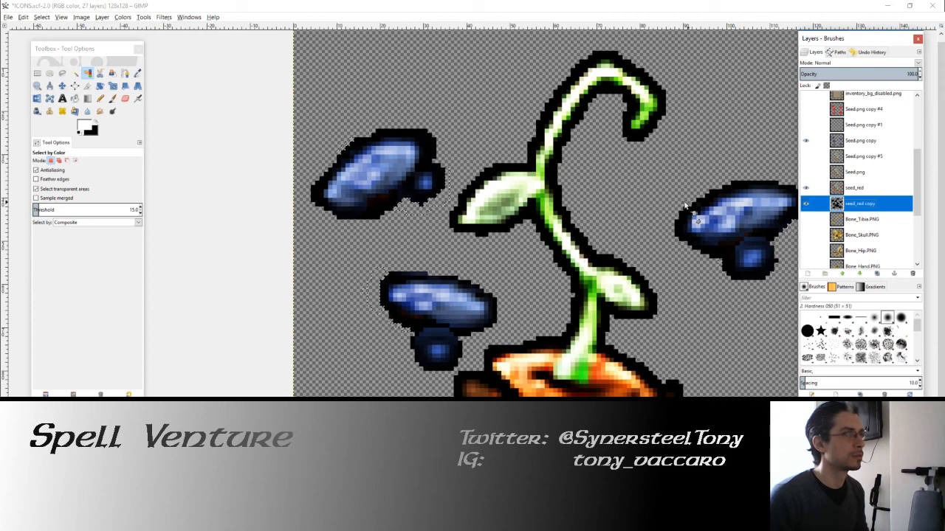
pyautogui.moveTo(677, 282); pyautogui.dragTo(635, 253)
pyautogui.scroll(-1, 611, 251)
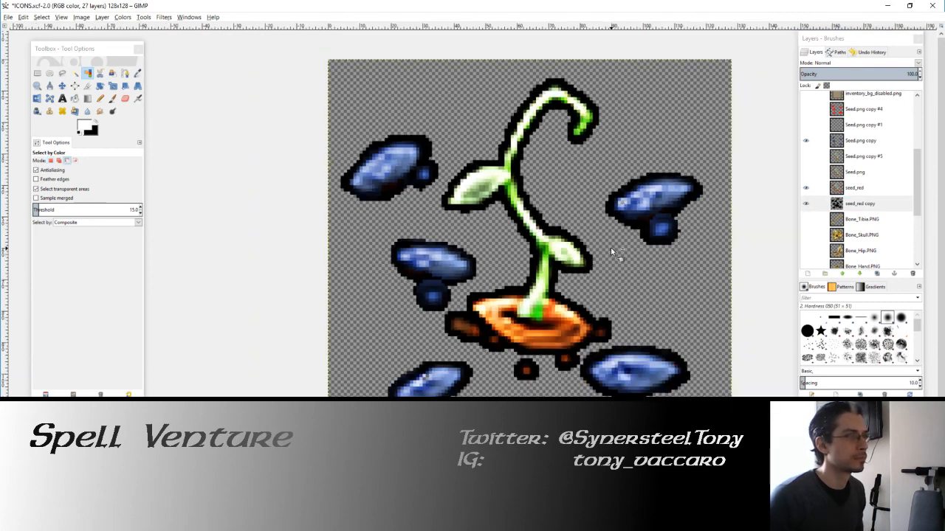
pyautogui.scroll(-3, 549, 293)
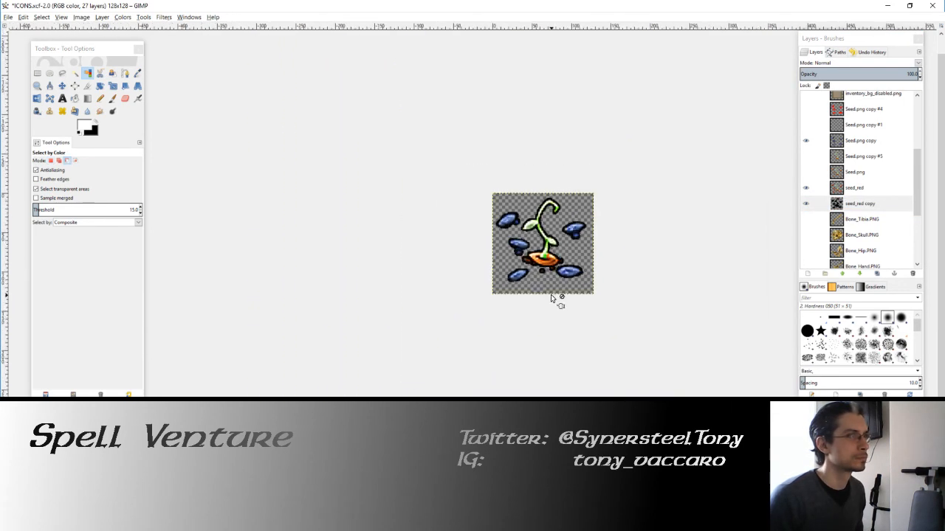
# Step: Pencil a black outline along the bottom edge of the lower-left blue seed on the seed_red copy layer
pyautogui.scroll(5, 551, 280)
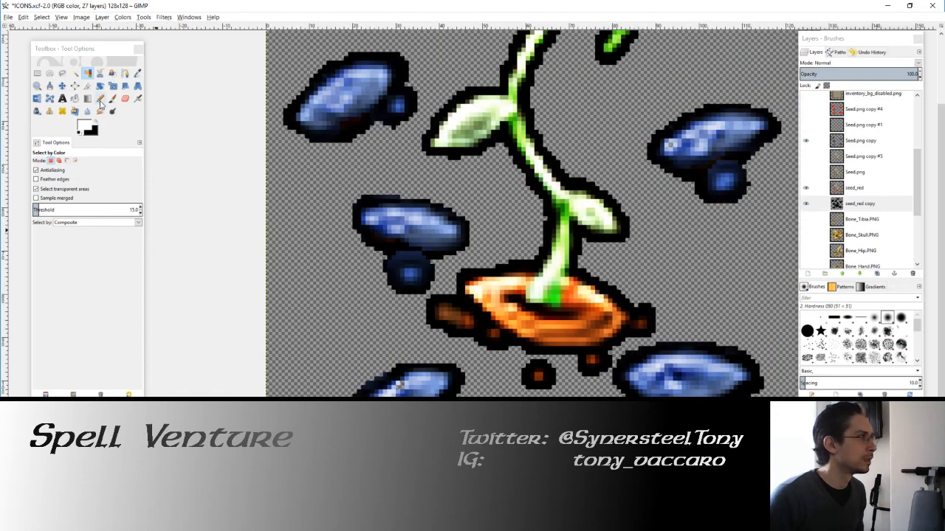
pyautogui.click(100, 102)
pyautogui.click(96, 122)
pyautogui.moveTo(377, 356); pyautogui.dragTo(416, 255)
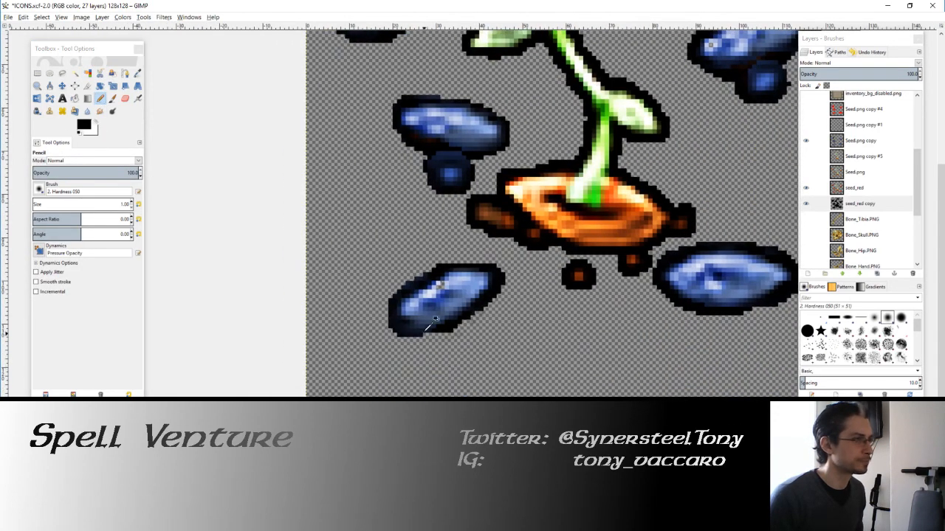
pyautogui.scroll(3, 436, 318)
pyautogui.moveTo(273, 339); pyautogui.dragTo(304, 339)
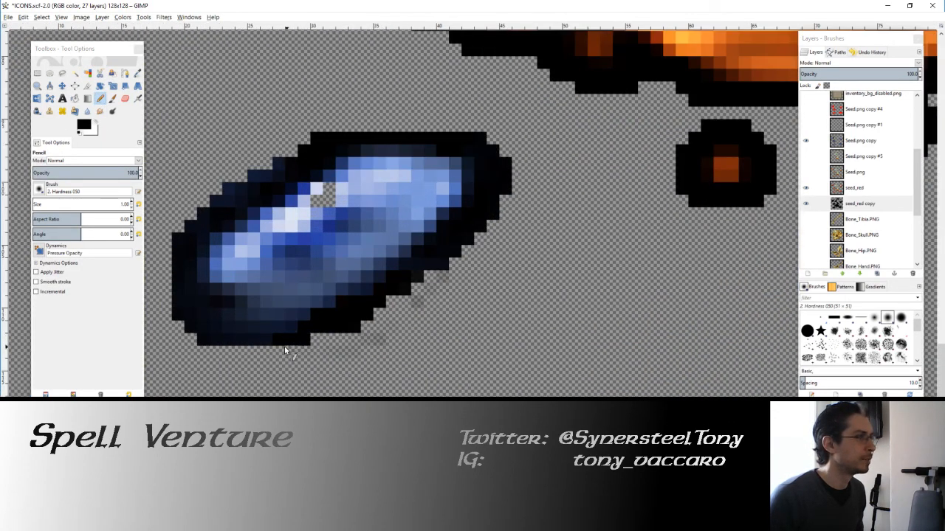
pyautogui.moveTo(219, 351)
pyautogui.mouseDown()
pyautogui.moveTo(327, 332)
pyautogui.moveTo(319, 340)
pyautogui.mouseUp()
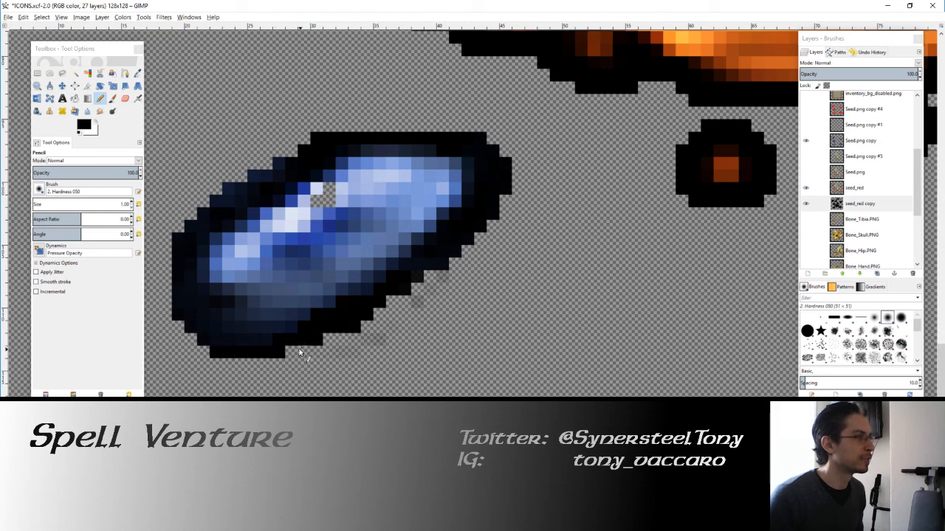
pyautogui.scroll(-2, 369, 310)
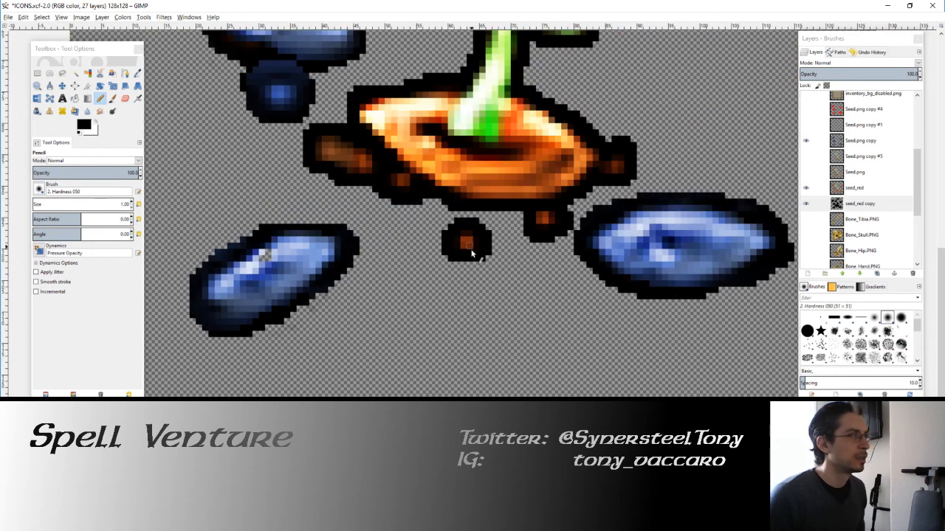
# Step: Pencil white over excess outline pixels on the lower-right blue seed's lower-right edge on the Seed.png copy layer
pyautogui.moveTo(473, 253); pyautogui.dragTo(339, 358)
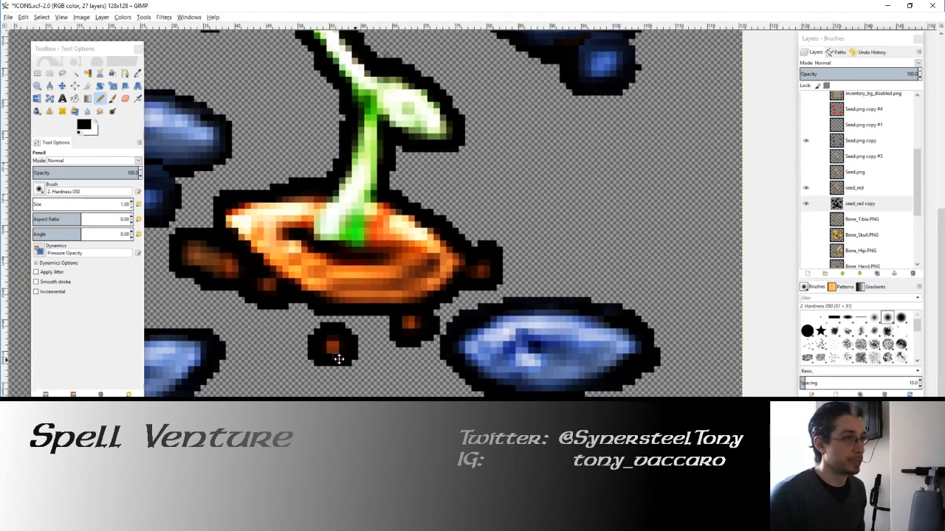
pyautogui.click(98, 125)
pyautogui.click(649, 369)
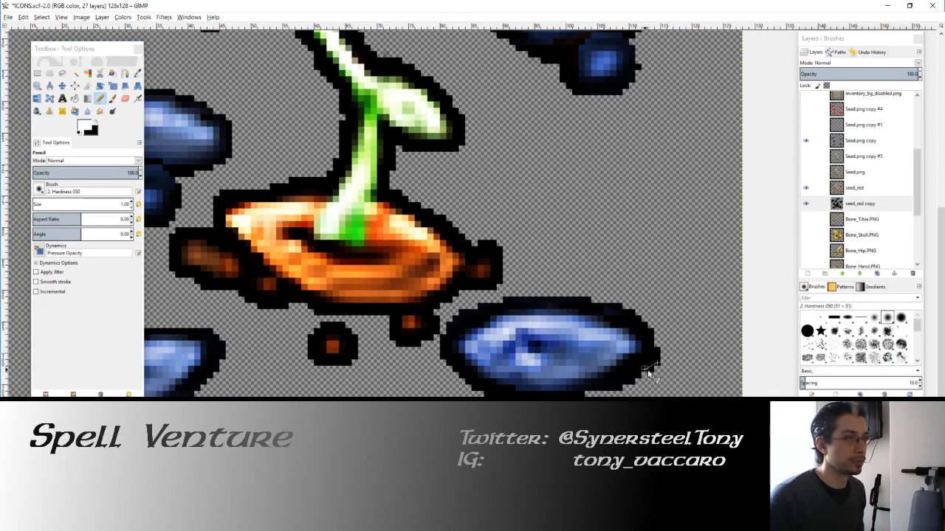
pyautogui.click(859, 147)
pyautogui.click(806, 142)
pyautogui.click(806, 142)
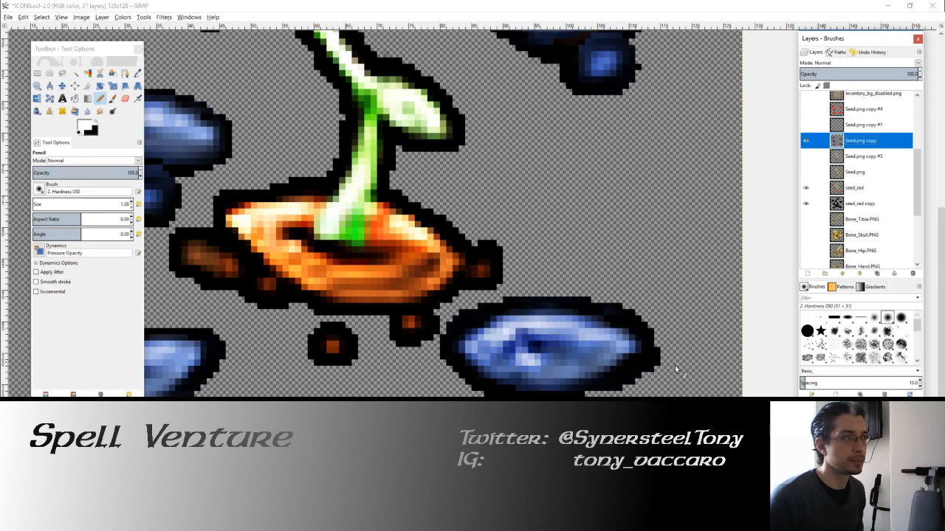
pyautogui.click(650, 371)
pyautogui.click(650, 369)
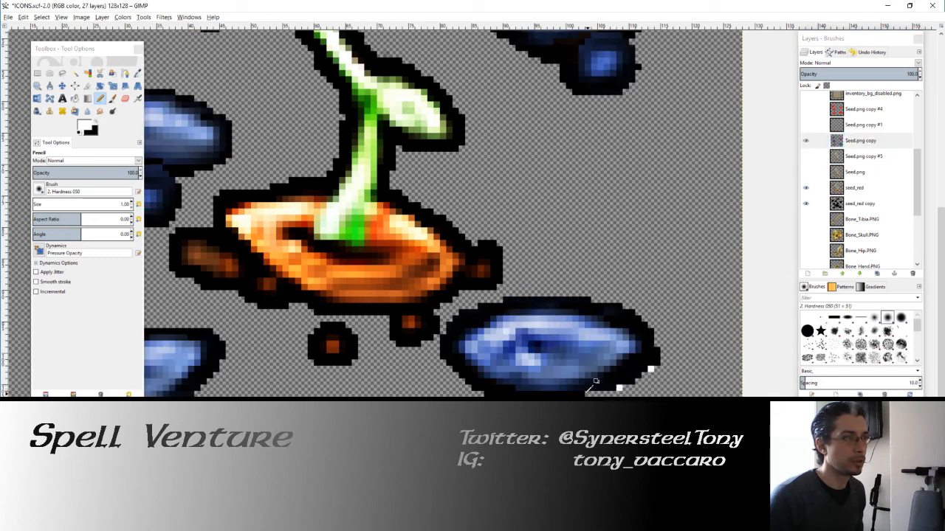
pyautogui.keyDown('ctrl'); pyautogui.click(589, 381); pyautogui.keyUp('ctrl')
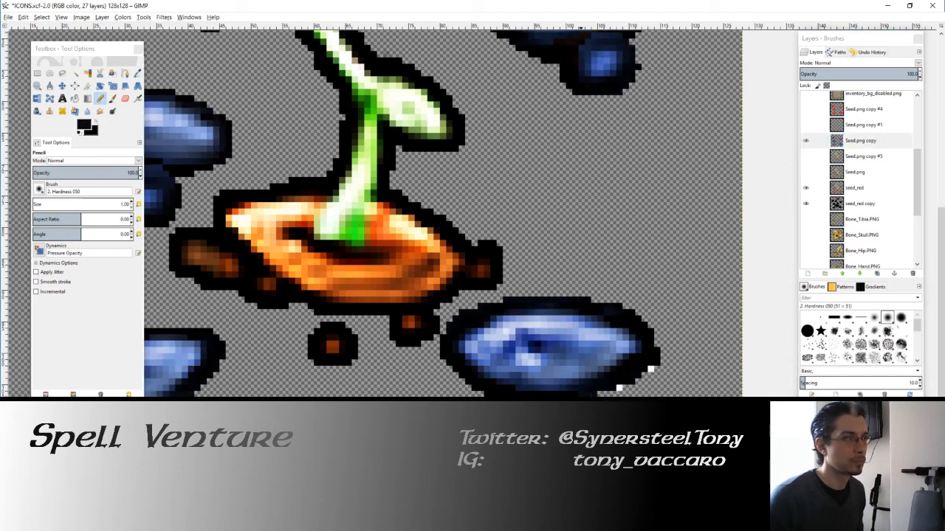
# Step: Select the white pixels beside the lower-right blue seed by color, delete them and clear the selection
pyautogui.click(87, 73)
pyautogui.click(619, 390)
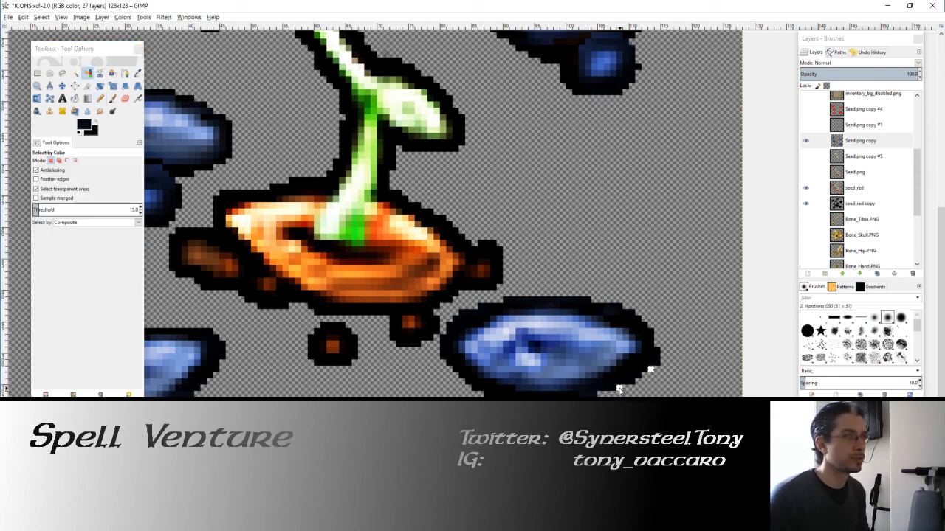
pyautogui.scroll(-2, 536, 285)
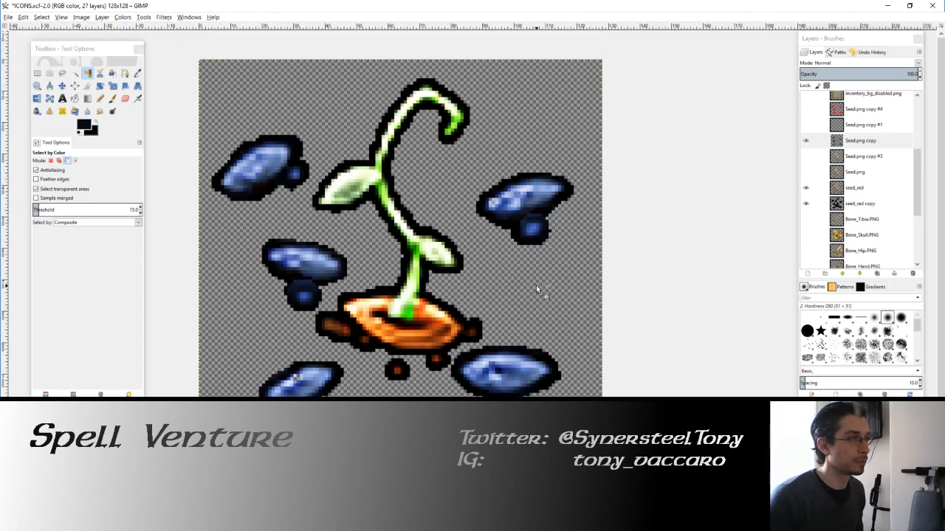
# Step: Restore white as the foreground color and pencil over excess outline on the upper-left blue seed's top edge and upper-right corner
pyautogui.moveTo(447, 227); pyautogui.dragTo(494, 255)
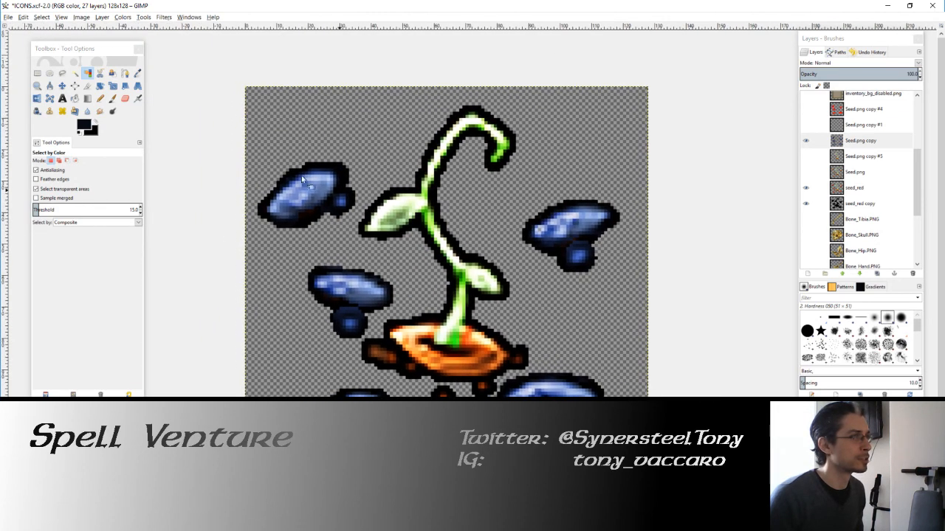
pyautogui.click(101, 99)
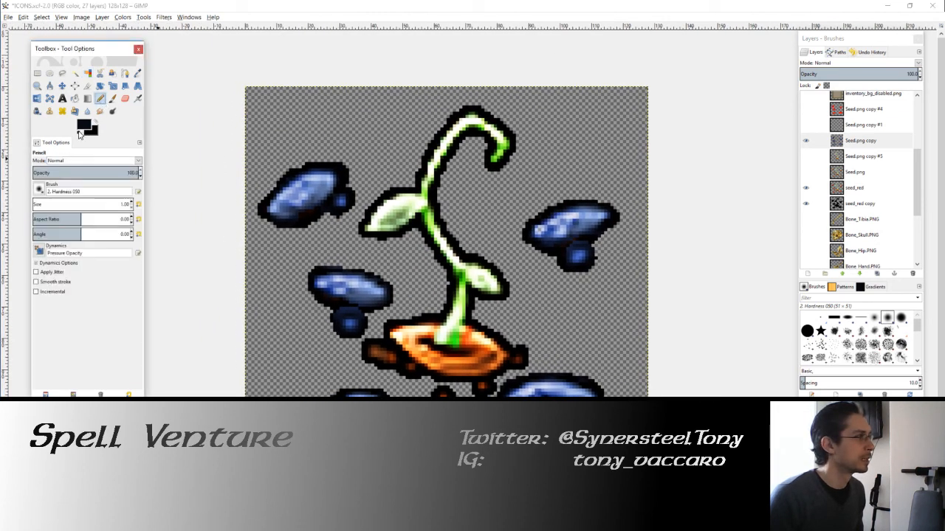
pyautogui.scroll(2, 395, 229)
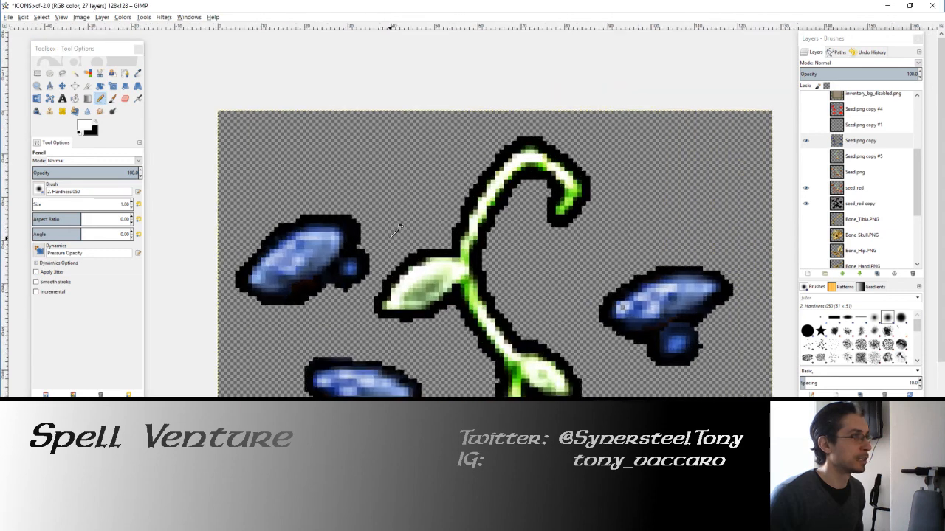
pyautogui.scroll(3, 397, 228)
pyautogui.moveTo(469, 238)
pyautogui.mouseDown()
pyautogui.moveTo(470, 196)
pyautogui.moveTo(449, 182)
pyautogui.mouseUp()
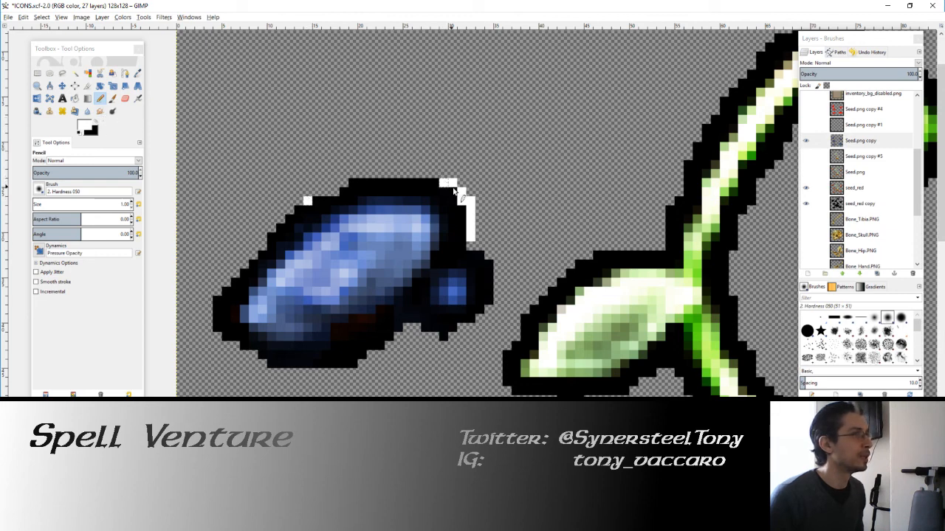
pyautogui.moveTo(454, 190); pyautogui.dragTo(466, 203)
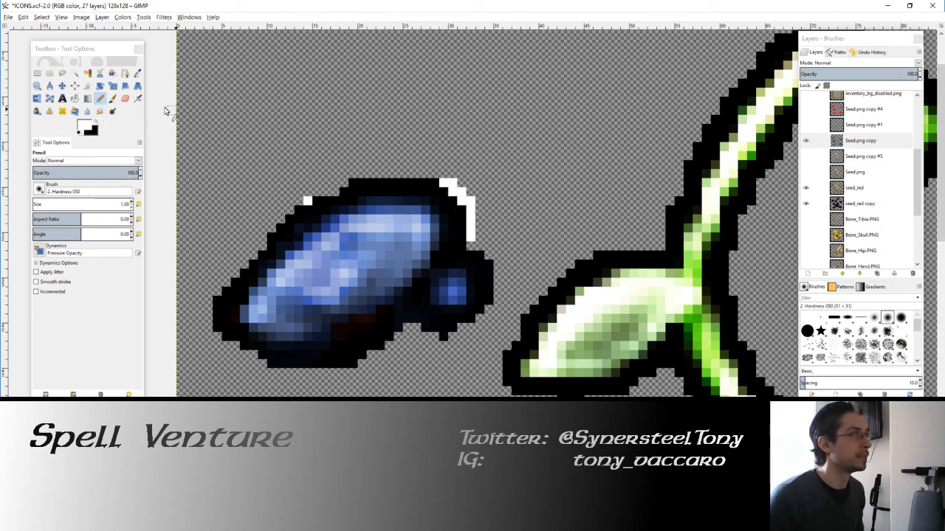
# Step: Select the white marks on the upper-left blue seed by color, delete them and clear the selection
pyautogui.click(87, 73)
pyautogui.click(469, 212)
pyautogui.press('Delete')
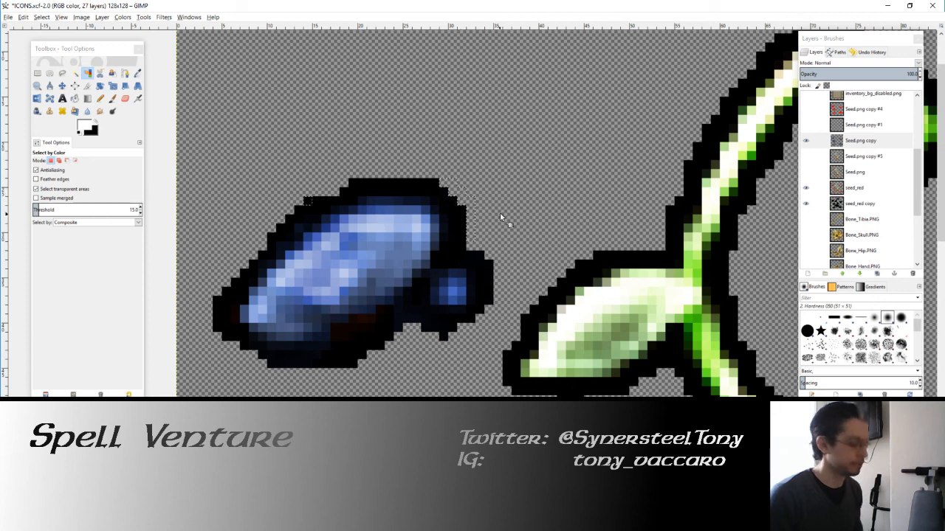
pyautogui.scroll(-2, 502, 242)
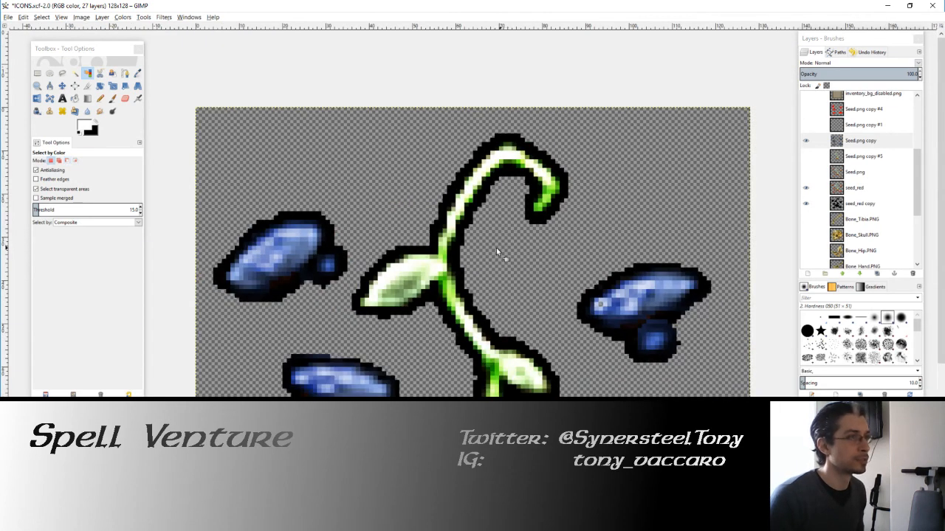
pyautogui.scroll(-1, 483, 233)
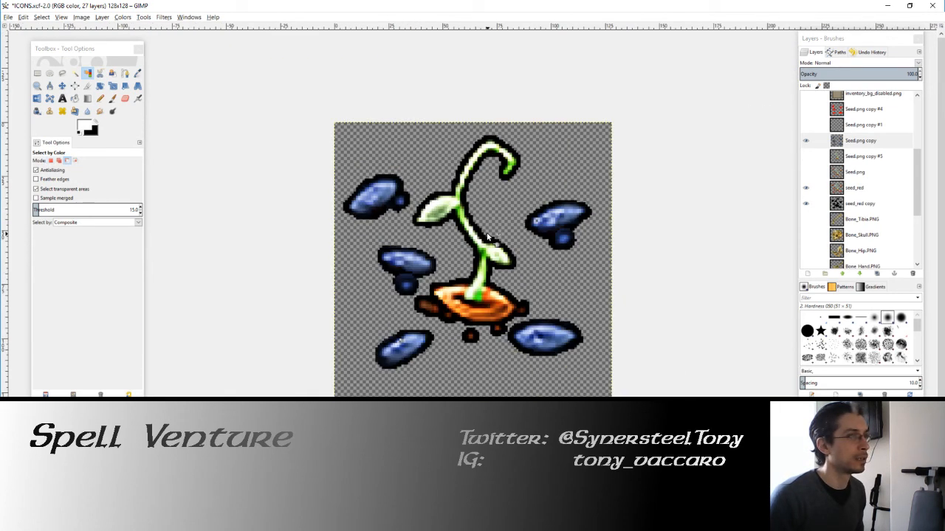
# Step: Swap the foreground color to black and pencil in the top edge outline of the middle-left blue seed on the Seed.png copy layer
pyautogui.scroll(4, 334, 248)
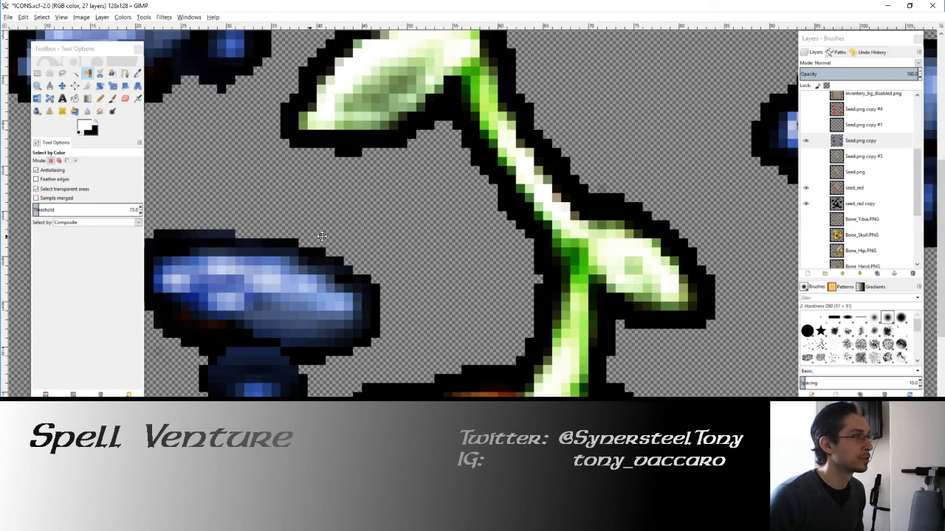
pyautogui.click(92, 127)
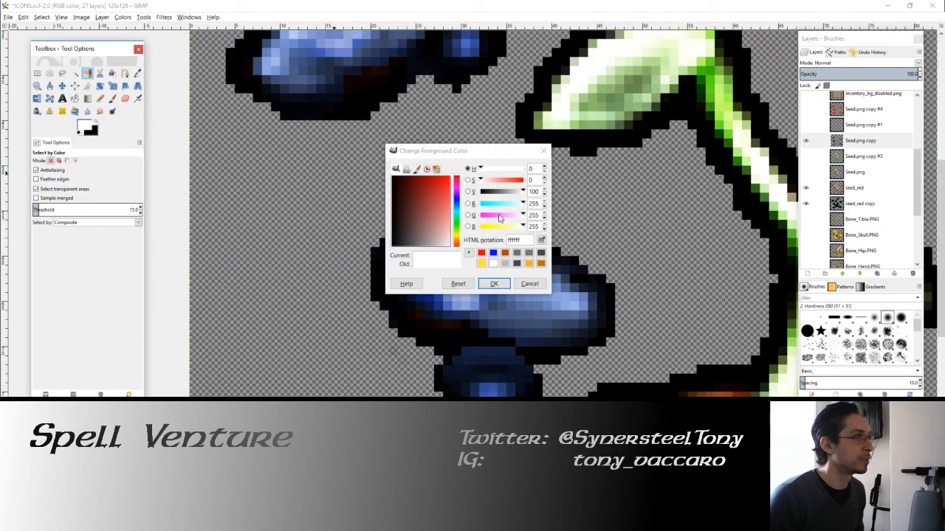
pyautogui.click(529, 284)
pyautogui.click(97, 123)
pyautogui.click(101, 98)
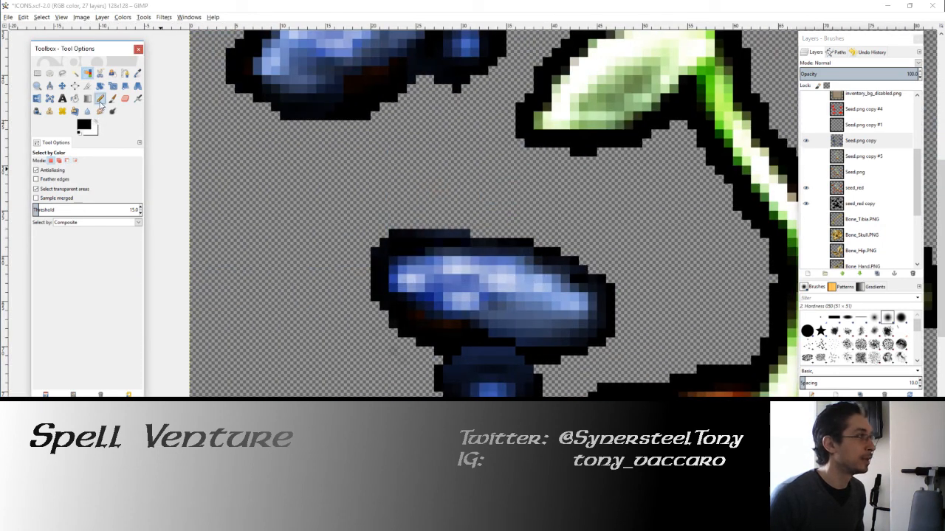
pyautogui.click(474, 235)
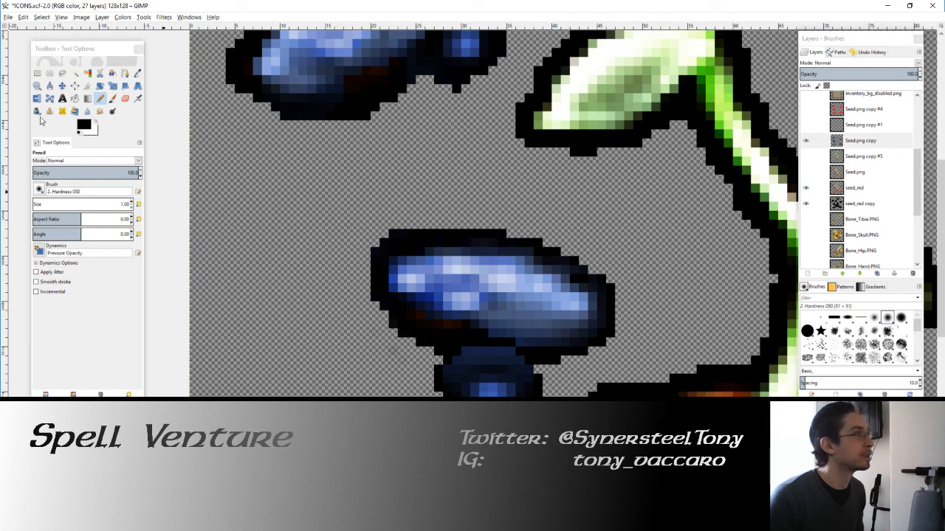
# Step: Mark excess outline pixels at the middle-left blue seed's upper-left corner in white, select them by color and delete them
pyautogui.click(94, 124)
pyautogui.click(401, 233)
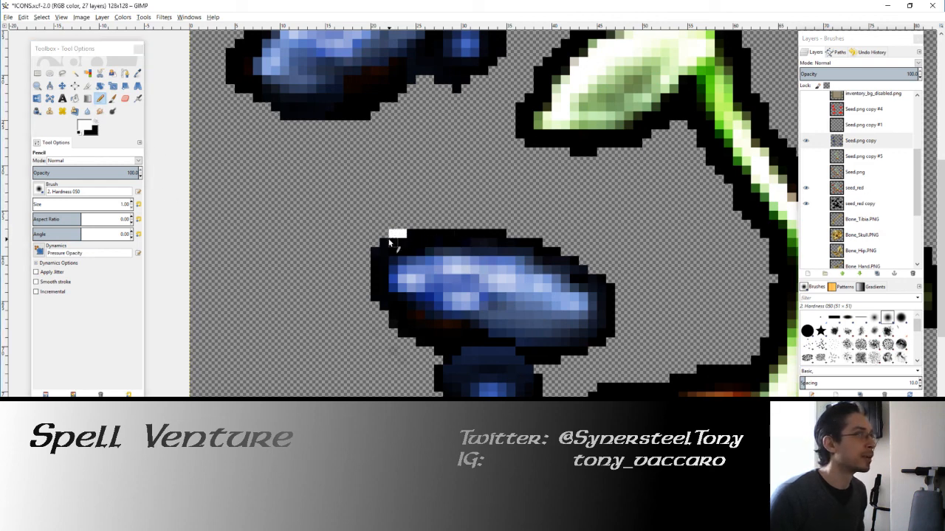
pyautogui.click(87, 73)
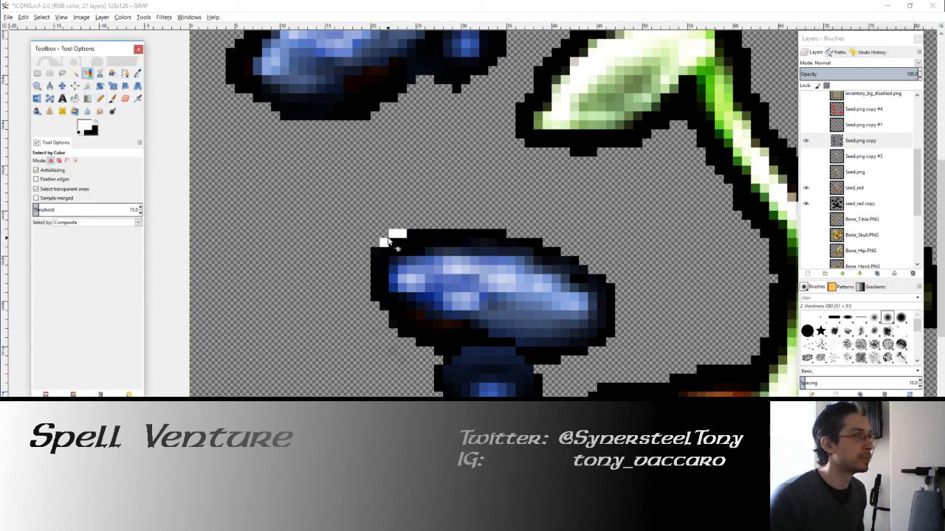
pyautogui.press('Delete')
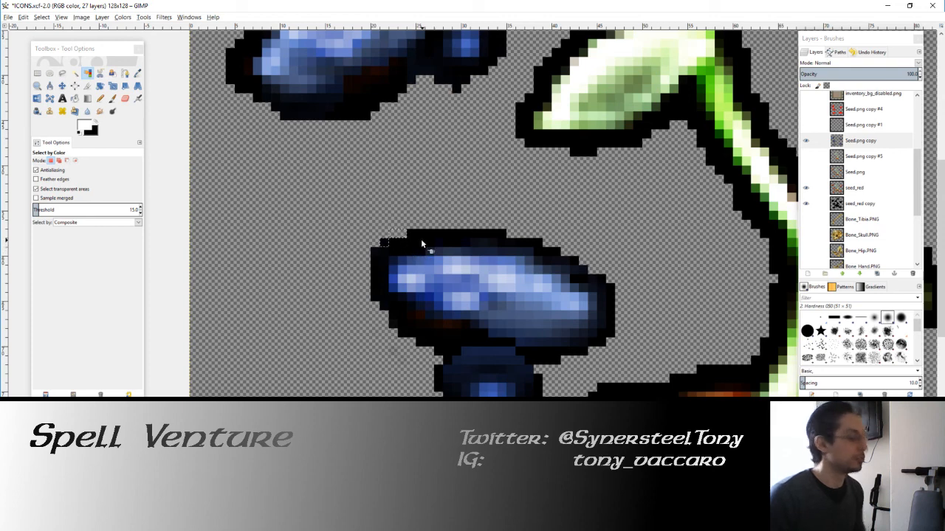
# Step: On the seed_red copy layer, pencil a black outline along the left edge of the middle-left blue seed
pyautogui.click(856, 204)
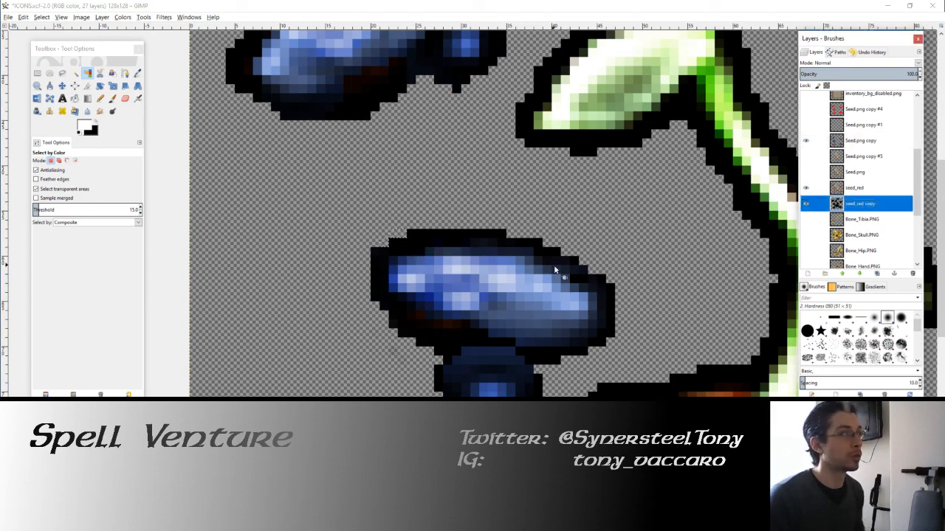
pyautogui.click(100, 98)
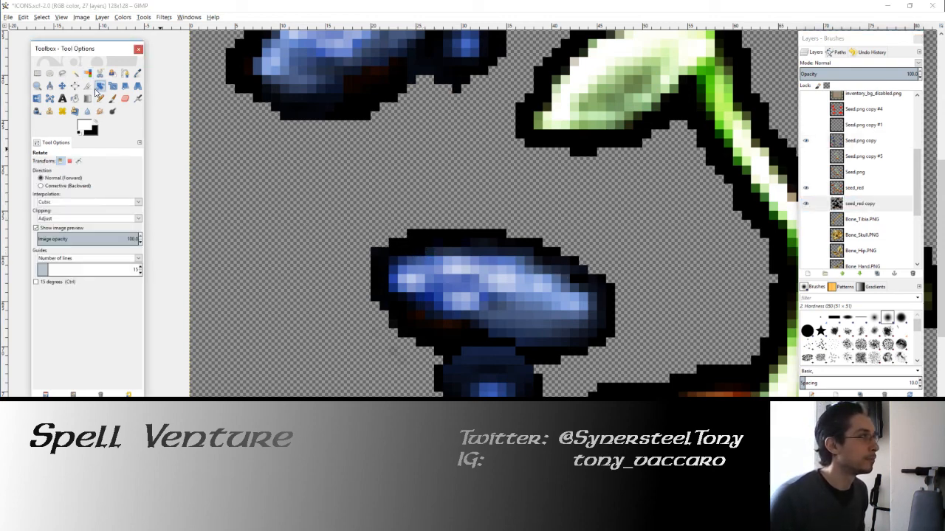
pyautogui.press('x')
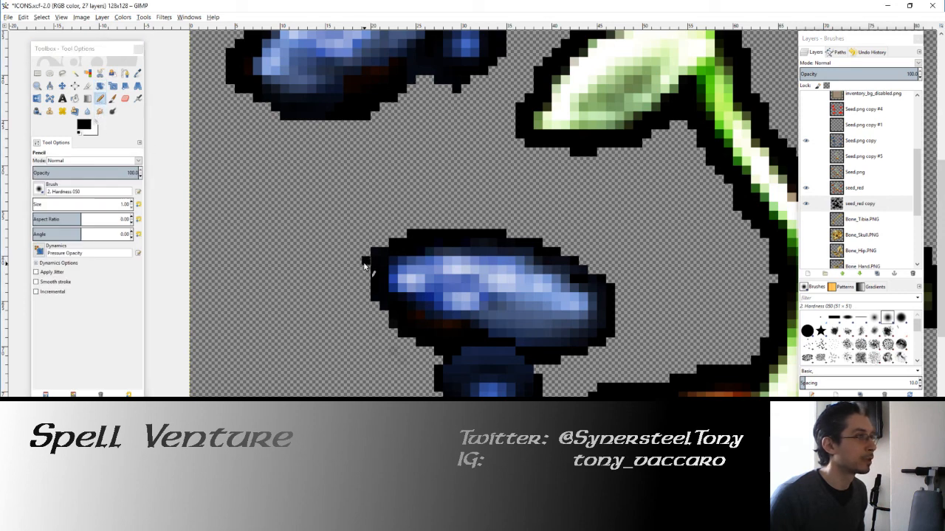
pyautogui.moveTo(363, 258); pyautogui.dragTo(364, 284)
pyautogui.click(368, 287)
pyautogui.scroll(-1, 462, 273)
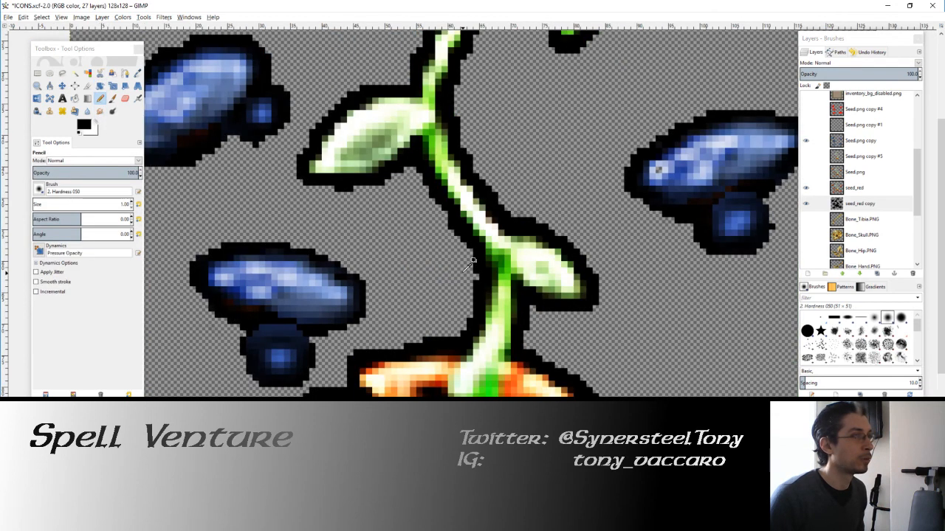
pyautogui.scroll(-2, 467, 269)
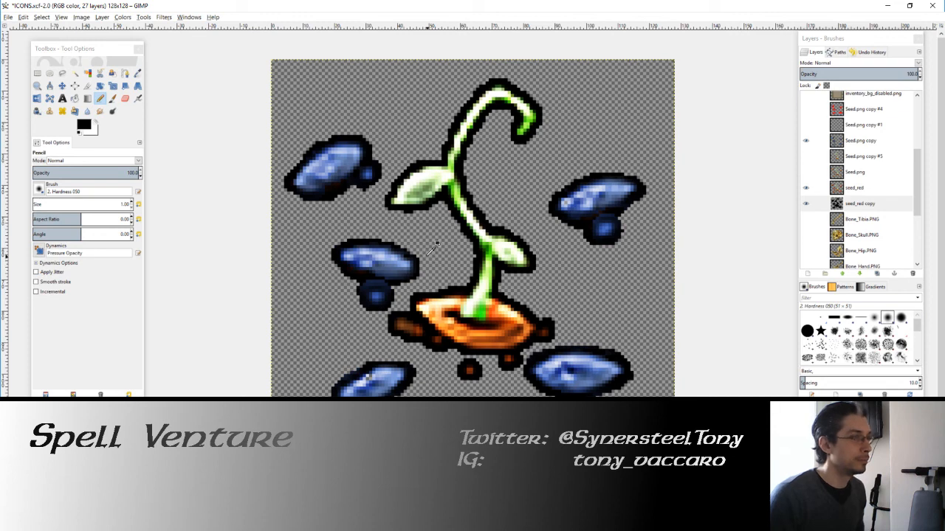
pyautogui.moveTo(469, 277); pyautogui.dragTo(405, 225)
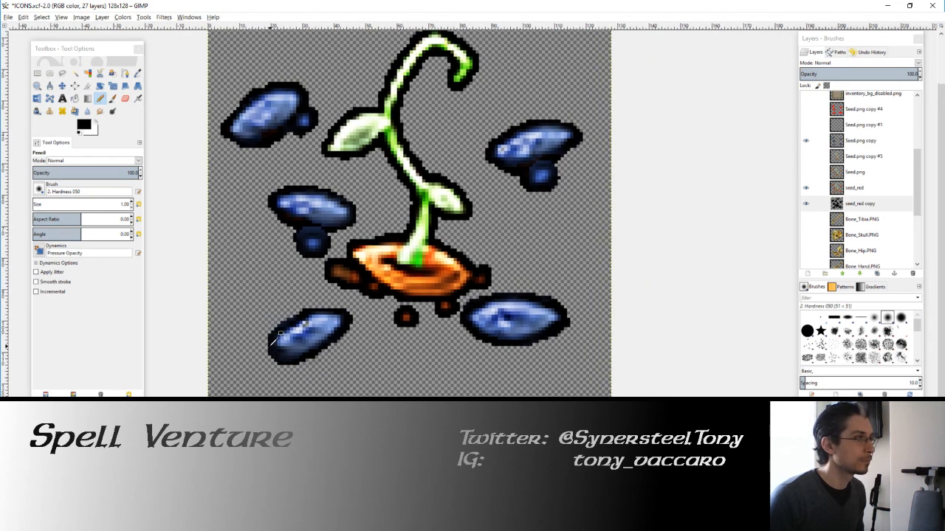
# Step: Export the blue seed icon as Seed_Blueberry.PNG in the GUI folder, replacing the existing file and keeping the PNG options
pyautogui.click(7, 17)
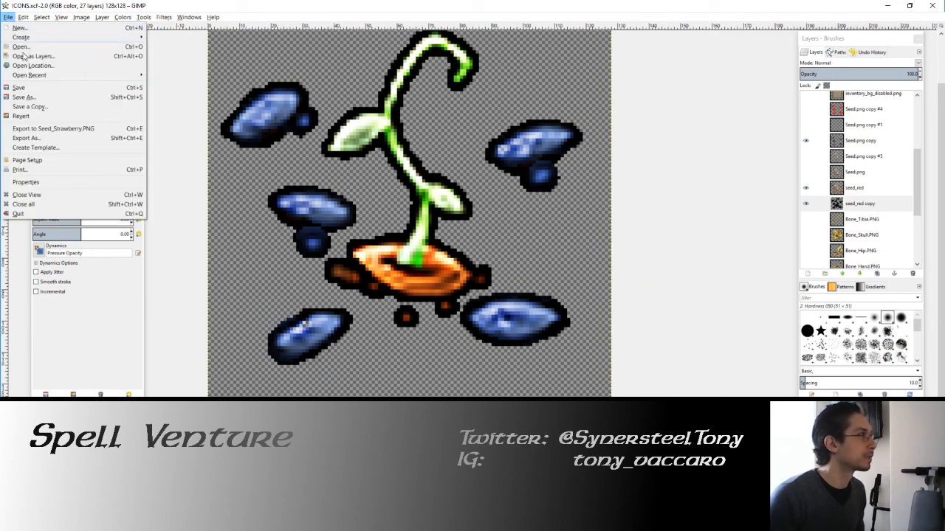
pyautogui.click(37, 131)
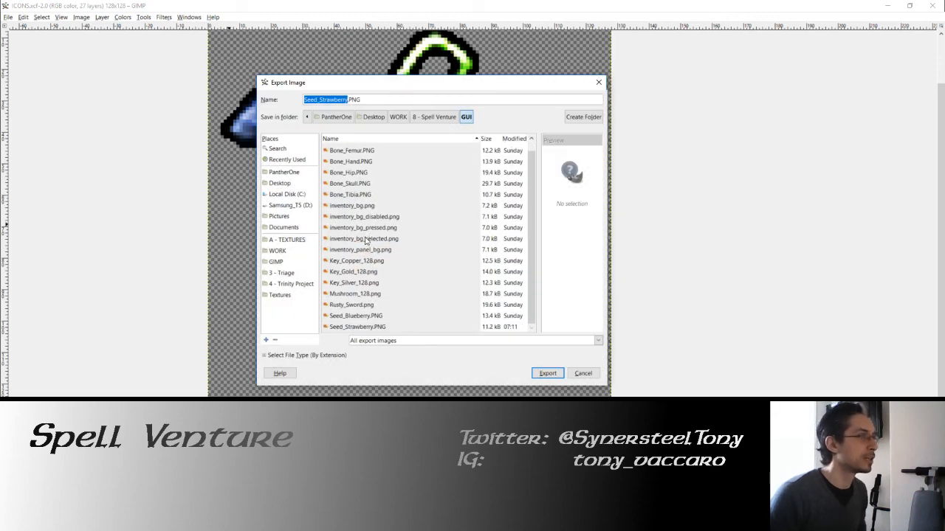
pyautogui.scroll(-1, 369, 228)
pyautogui.doubleClick(369, 315)
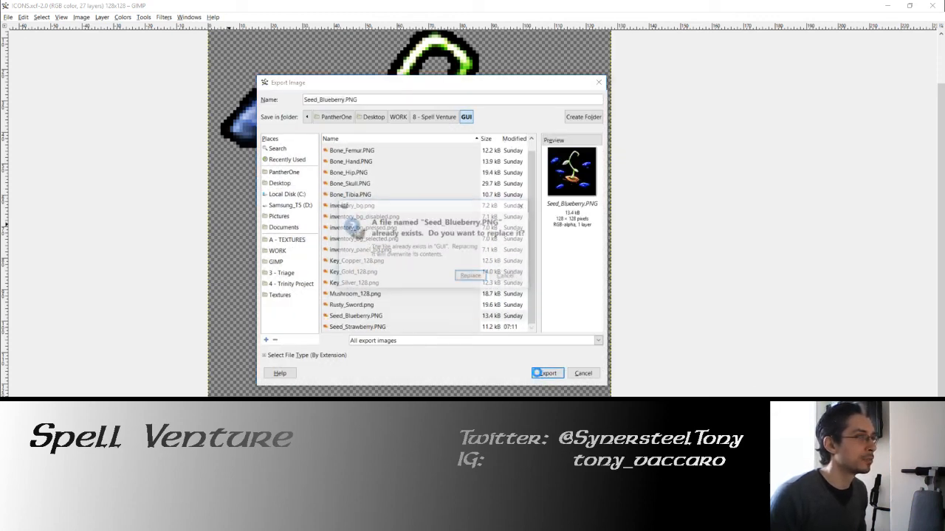
pyautogui.click(468, 278)
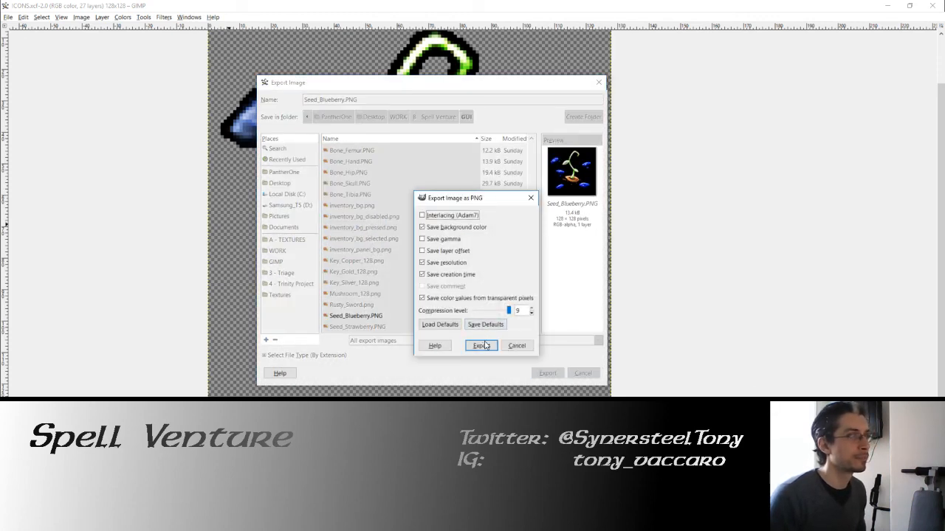
pyautogui.click(485, 344)
# Step: Move the Seed.png copy layer directly above the seed_red layer
pyautogui.press('-')
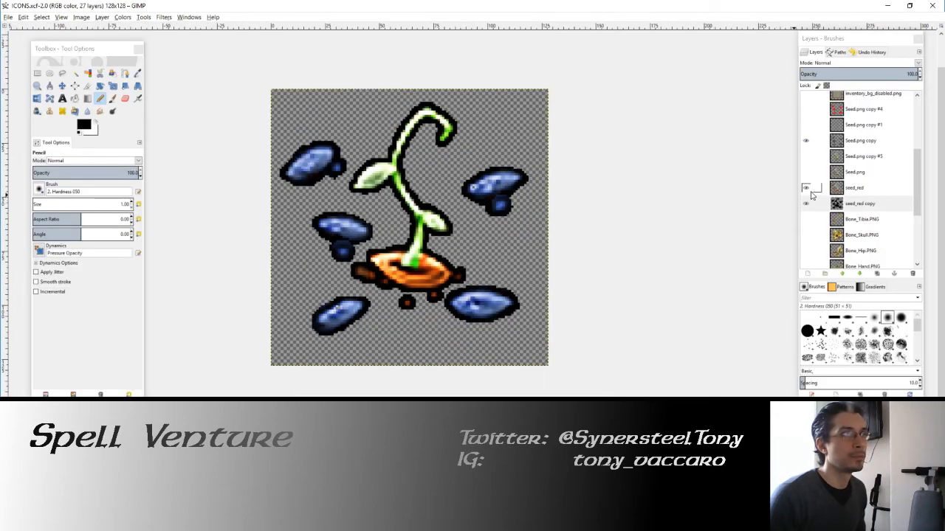
pyautogui.moveTo(828, 144); pyautogui.dragTo(853, 185)
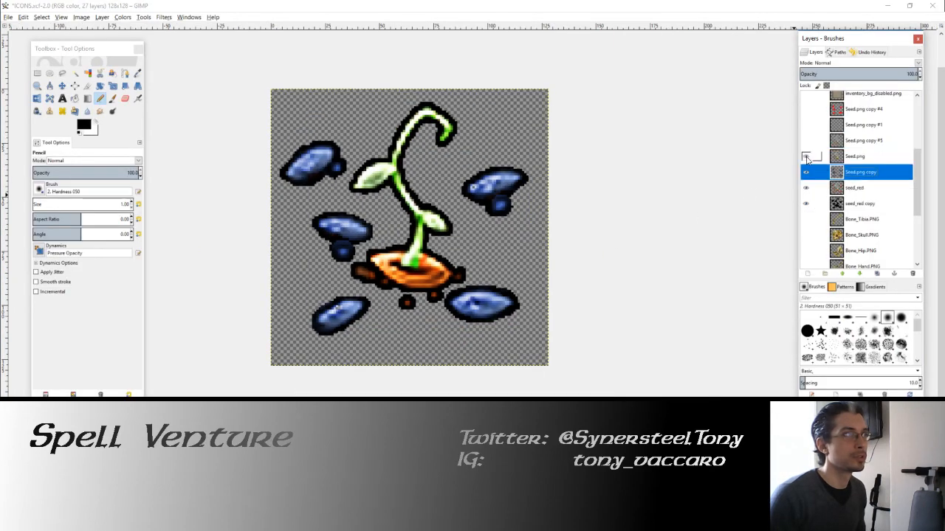
# Step: Look through the layer stack, checking the Seed.png copy #4, Pressed and inventory_bg_disabled.png layers
pyautogui.scroll(1, 806, 131)
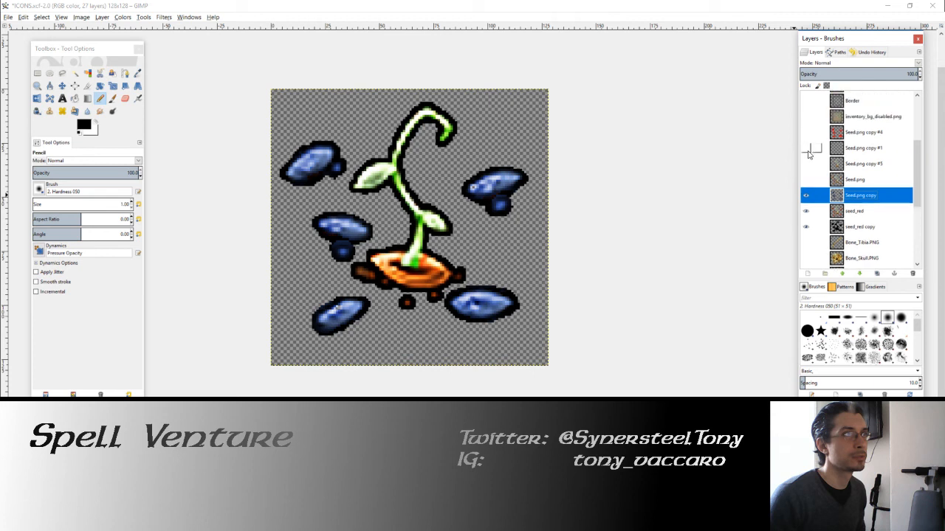
pyautogui.scroll(3, 808, 163)
pyautogui.click(856, 224)
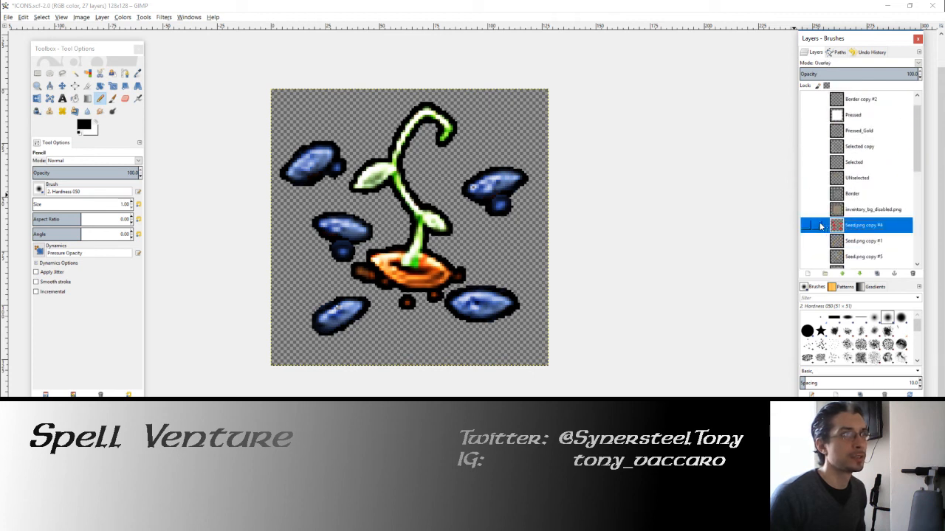
pyautogui.click(808, 224)
pyautogui.click(807, 224)
pyautogui.scroll(1, 878, 231)
pyautogui.click(852, 132)
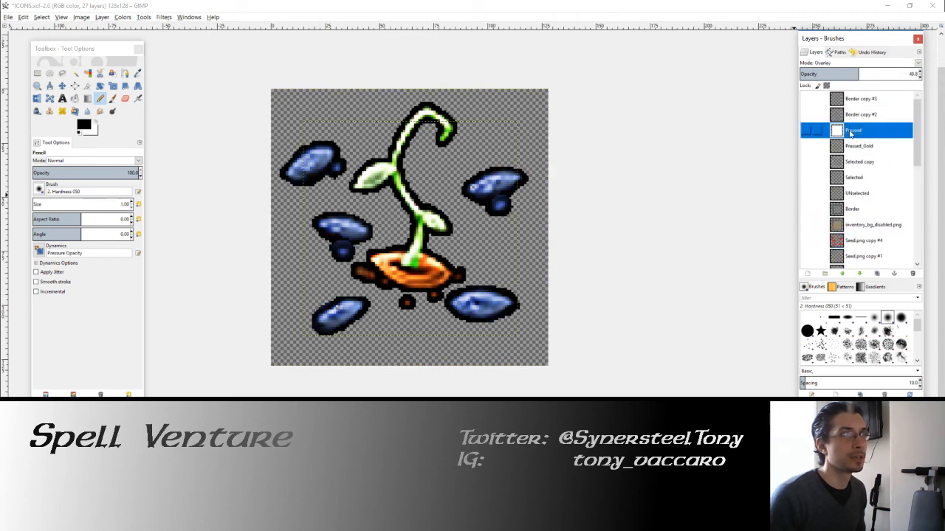
pyautogui.click(861, 223)
pyautogui.scroll(-9, 850, 154)
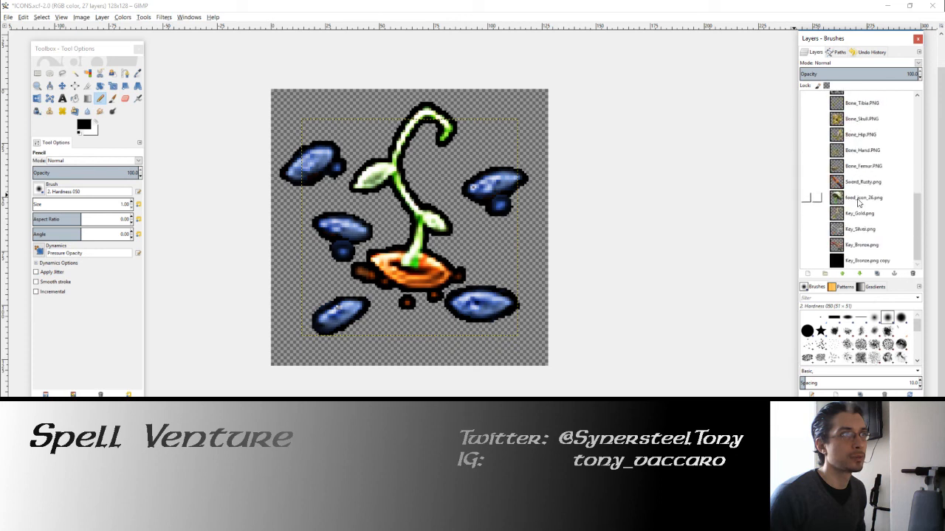
# Step: Hide the blue seed layers, then select the food_icon_26.png mushroom layer and show it
pyautogui.scroll(3, 807, 155)
pyautogui.click(805, 150)
pyautogui.click(806, 152)
pyautogui.scroll(-3, 837, 179)
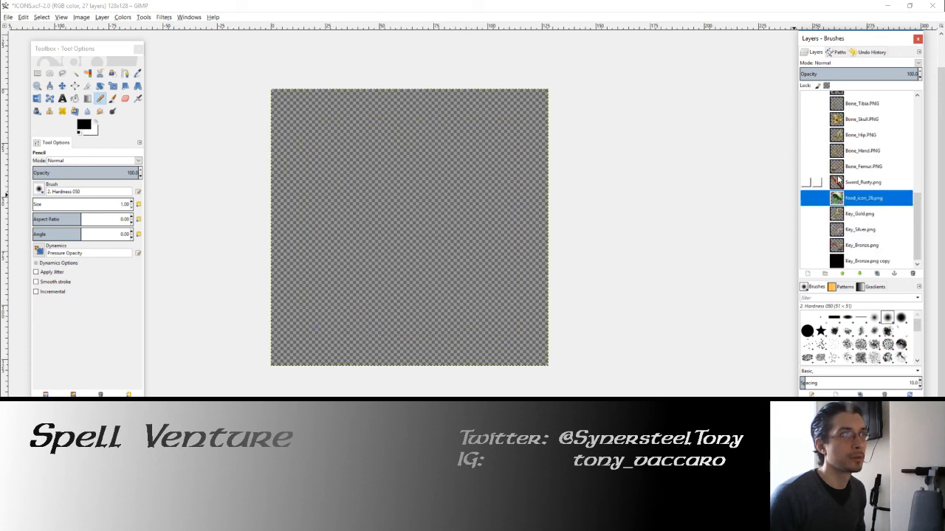
pyautogui.click(807, 197)
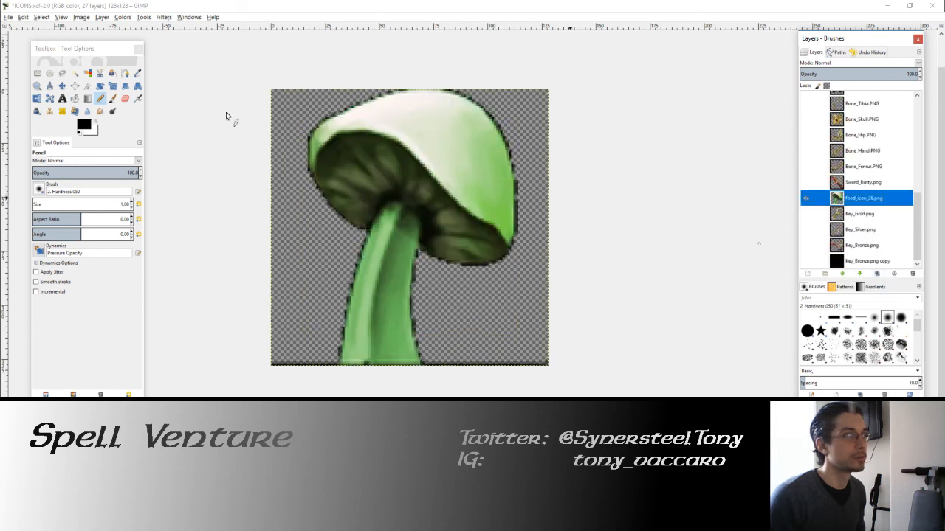
# Step: Select the black line along the mushroom layer's bottom edge on both sides of the stem, delete it and clear the selection
pyautogui.press('r')
pyautogui.moveTo(232, 322); pyautogui.dragTo(335, 400)
pyautogui.press('Delete')
pyautogui.moveTo(640, 422); pyautogui.dragTo(426, 322)
pyautogui.click(427, 298)
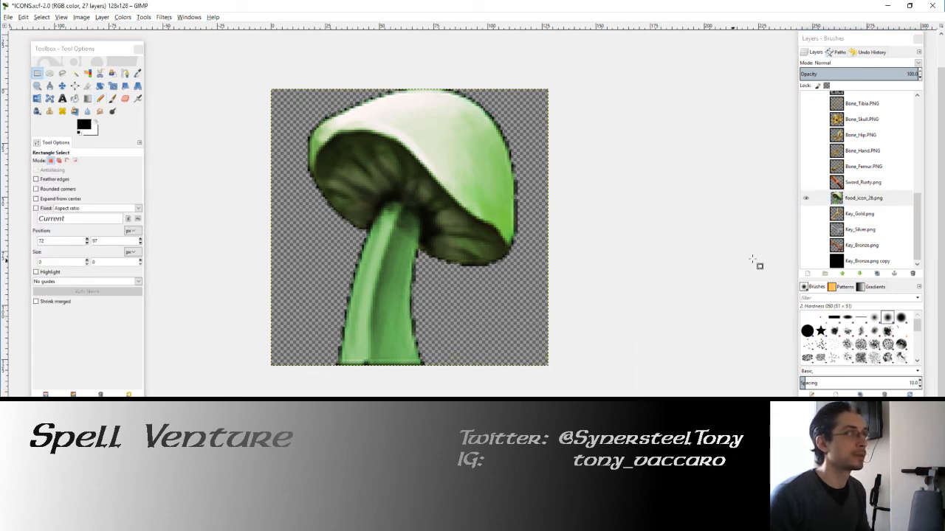
# Step: Scale the mushroom layer to 120 × 120 px with linked width and height
pyautogui.click(112, 87)
pyautogui.press('Tab')
pyautogui.click(433, 143)
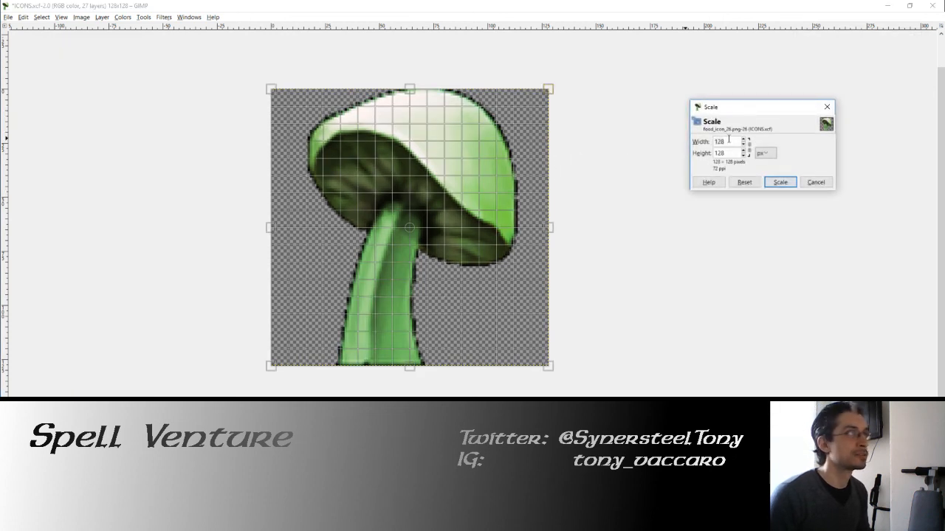
pyautogui.click(747, 148)
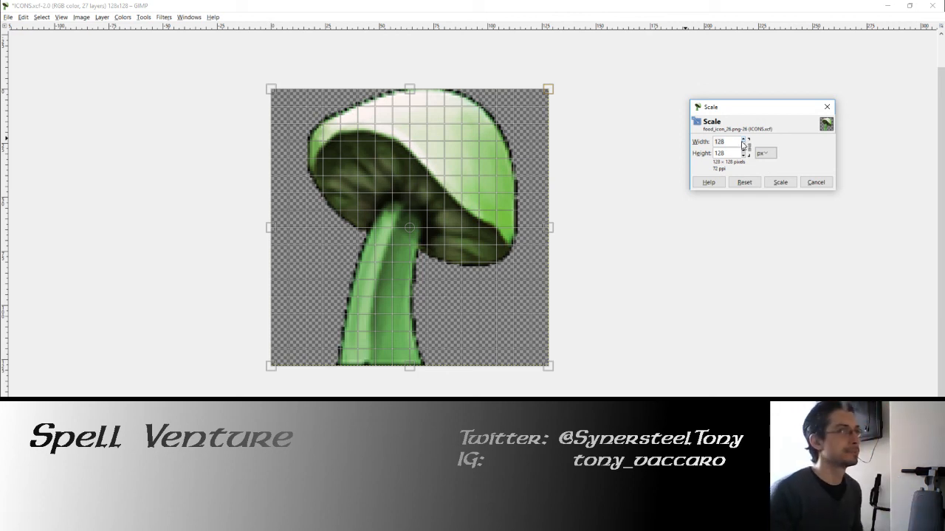
pyautogui.scroll(-7, 745, 145)
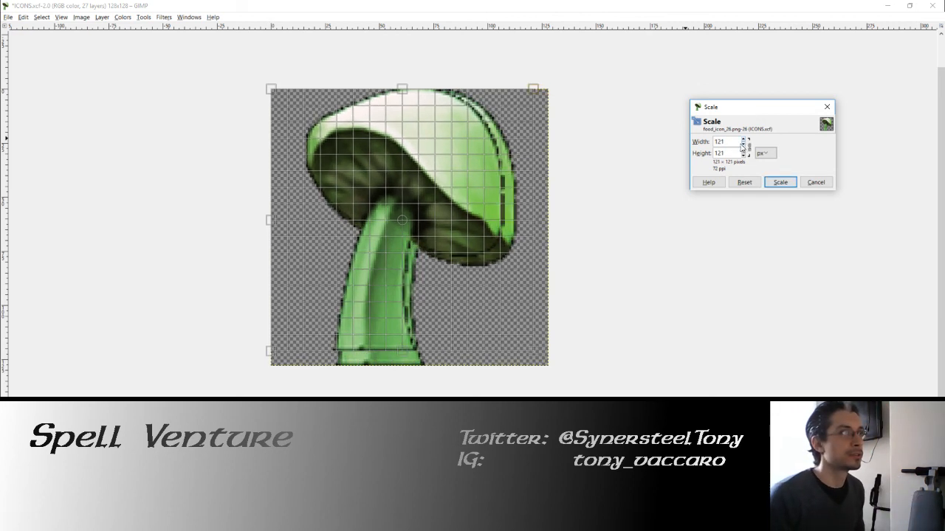
pyautogui.scroll(-1, 745, 145)
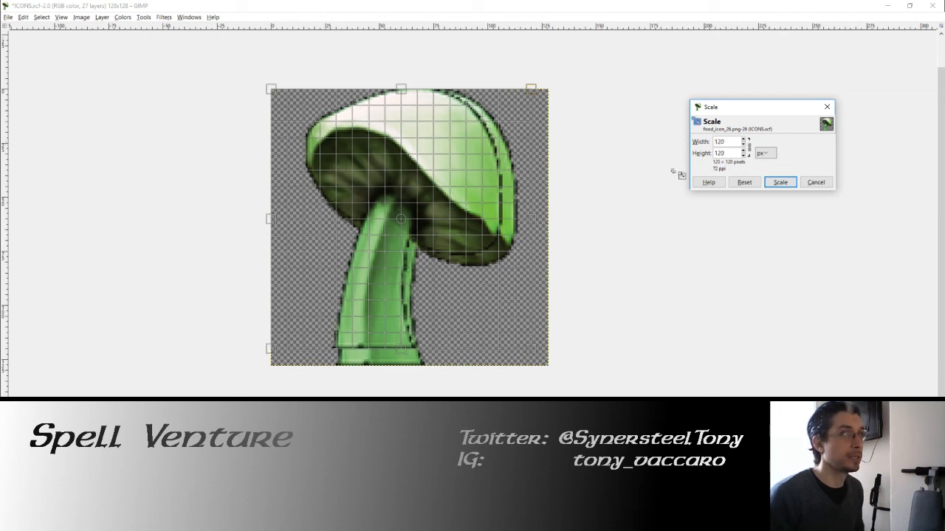
pyautogui.click(780, 182)
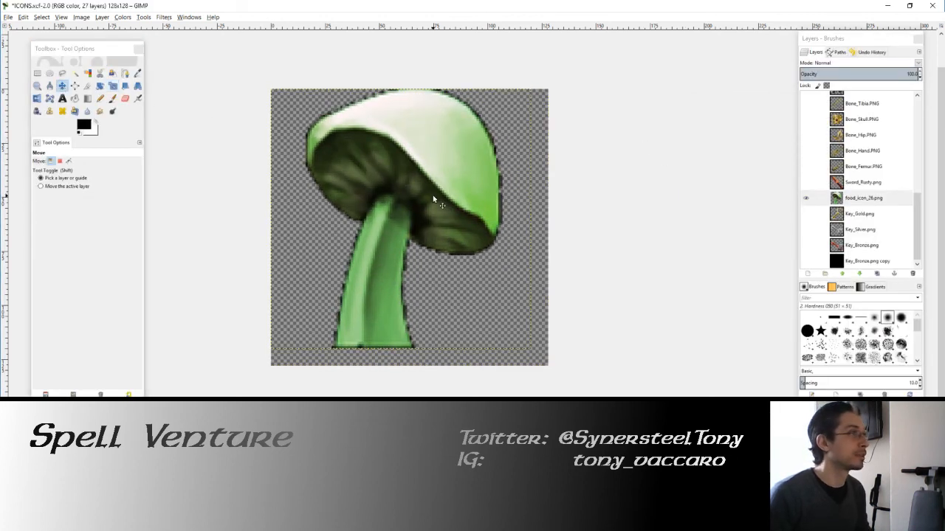
# Step: Nudge the scaled mushroom down and right to center it on the canvas, and expand its layer to the image size
pyautogui.press('Down')
pyautogui.press('Down')
pyautogui.press('Down')
pyautogui.press('Down')
pyautogui.press('Down')
pyautogui.press('Down')
pyautogui.press('Down')
pyautogui.press('Down')
pyautogui.press('Down')
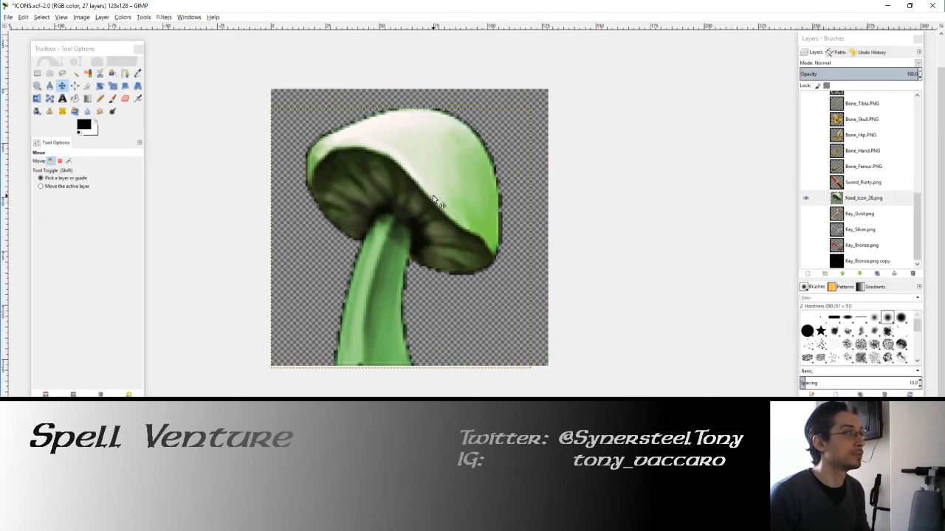
pyautogui.press('Up')
pyautogui.press('Up')
pyautogui.press('Up')
pyautogui.press('Up')
pyautogui.press('Up')
pyautogui.press('Right')
pyautogui.press('Right')
pyautogui.press('Right')
pyautogui.press('Right')
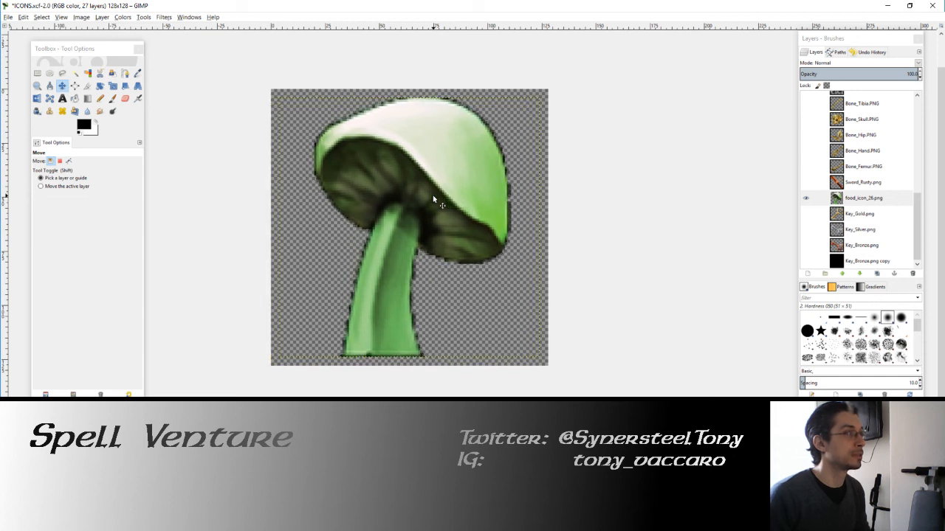
pyautogui.press('Right')
pyautogui.press('Left')
pyautogui.click(102, 18)
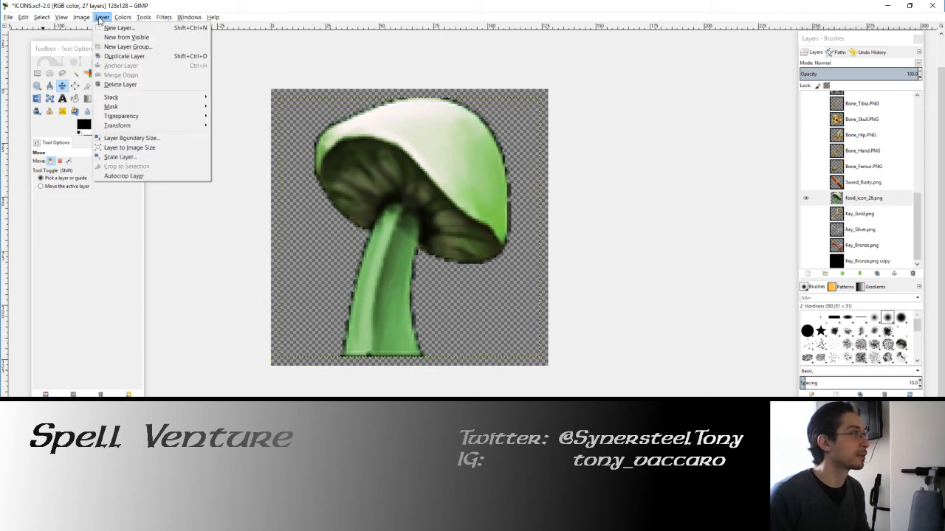
pyautogui.click(135, 148)
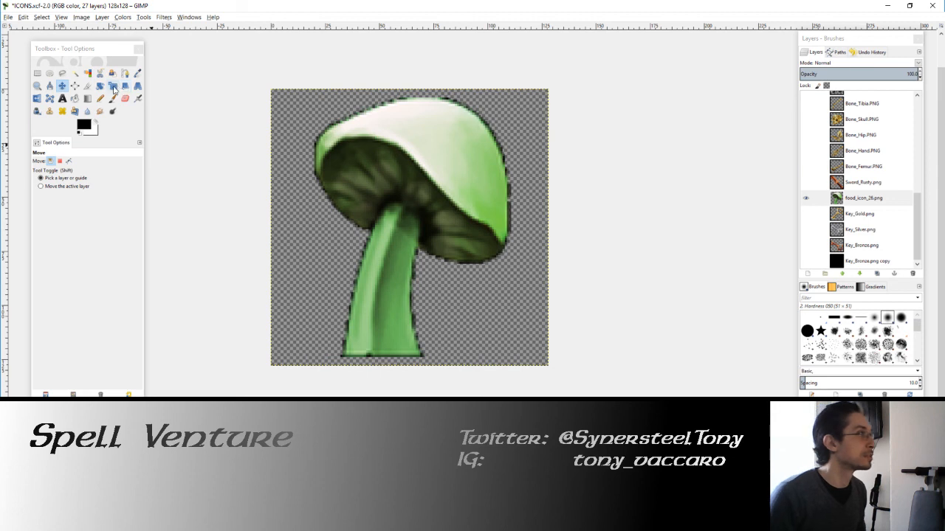
# Step: Duplicate the mushroom layer, colorize the copy black with lightness -100, and place it below the original layer
pyautogui.click(876, 274)
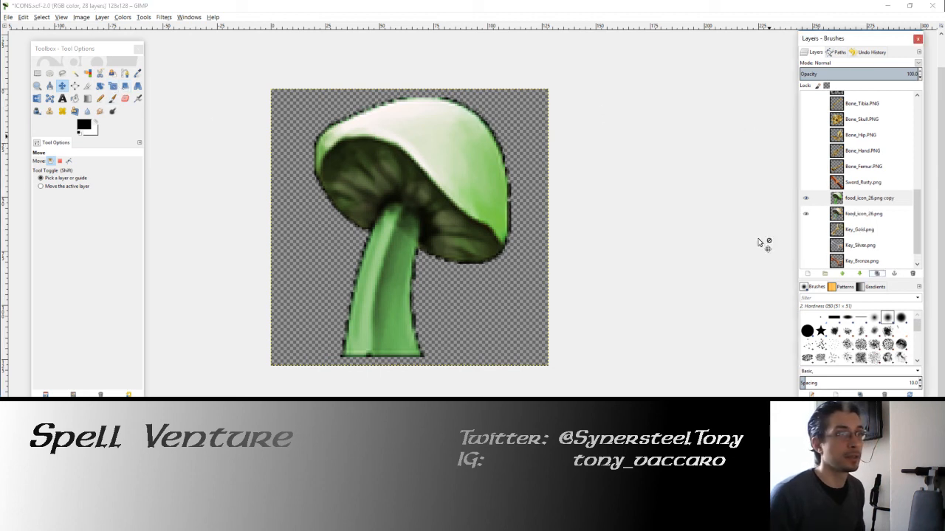
pyautogui.click(123, 17)
pyautogui.click(134, 47)
pyautogui.moveTo(152, 93); pyautogui.dragTo(44, 90)
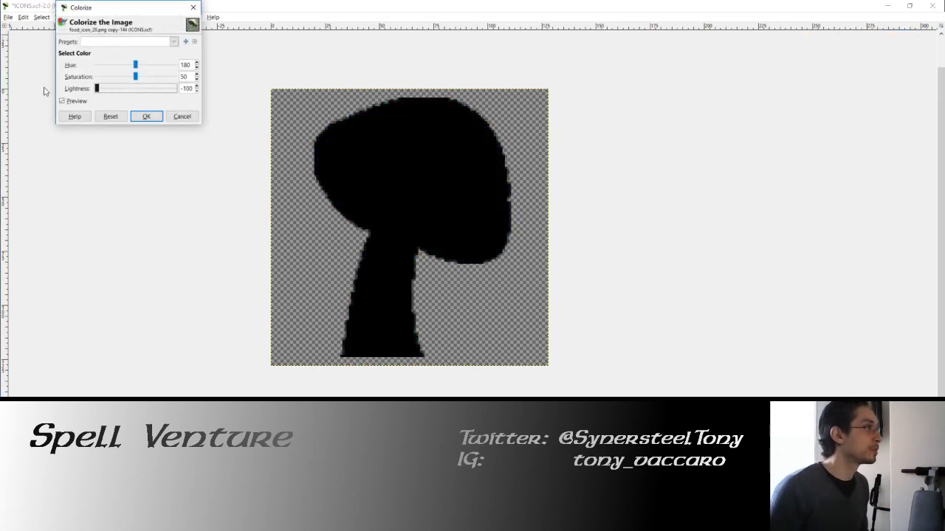
pyautogui.click(145, 116)
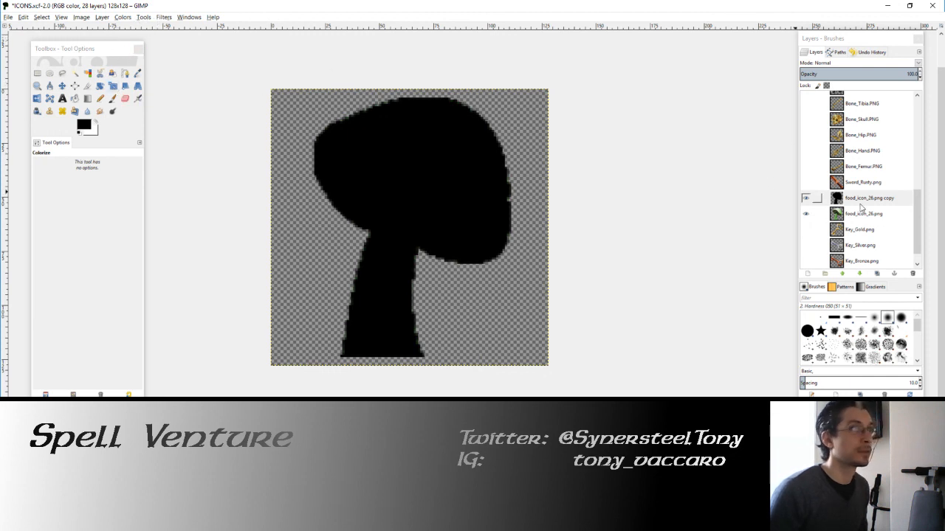
pyautogui.moveTo(860, 205); pyautogui.dragTo(849, 219)
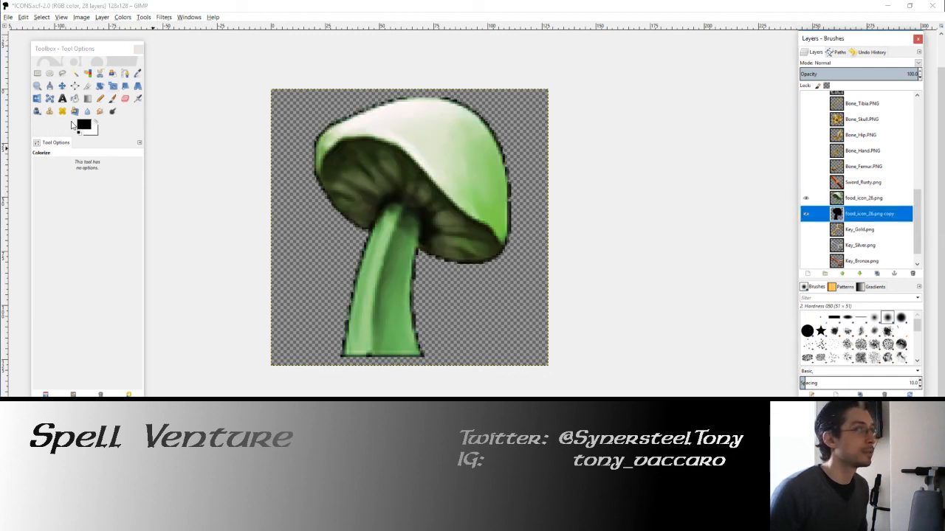
# Step: Outline the mushroom by growing a selection of its black silhouette by 2 px and filling it with black
pyautogui.click(88, 74)
pyautogui.click(41, 17)
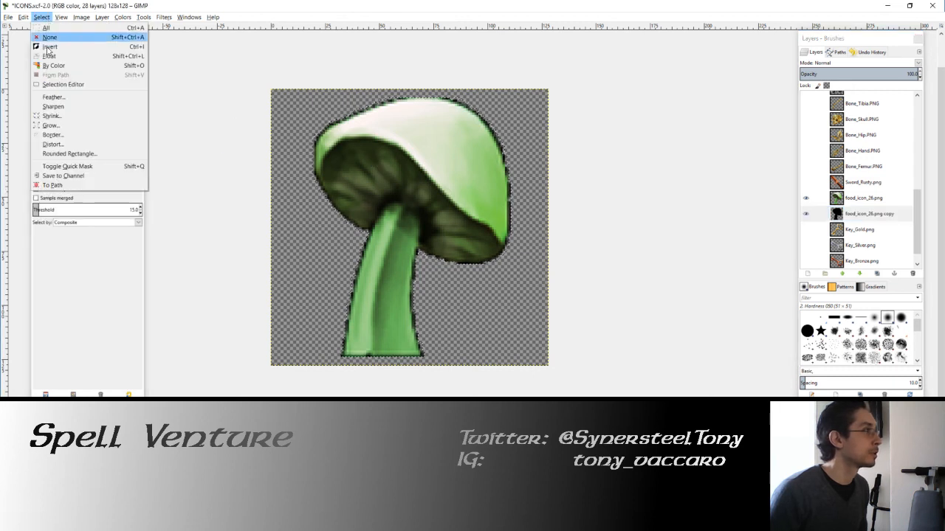
pyautogui.click(50, 125)
pyautogui.click(73, 158)
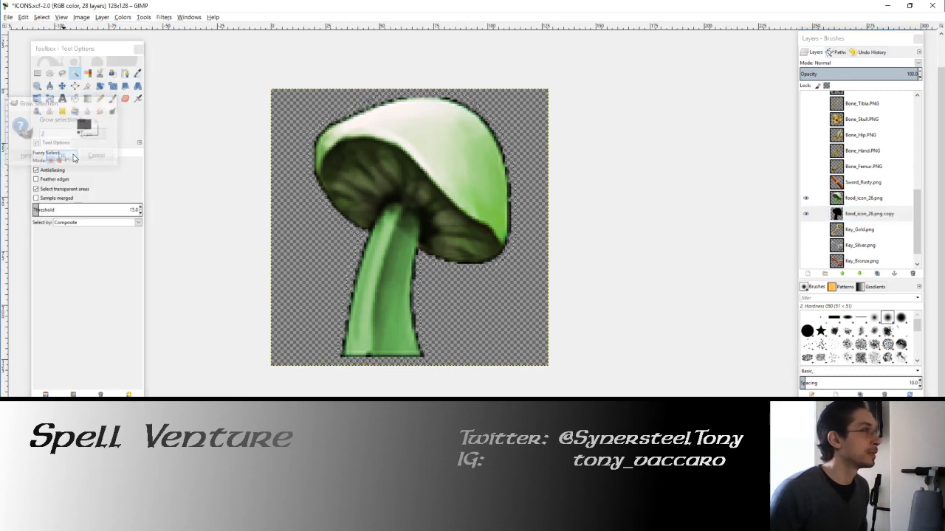
pyautogui.click(74, 98)
pyautogui.click(392, 157)
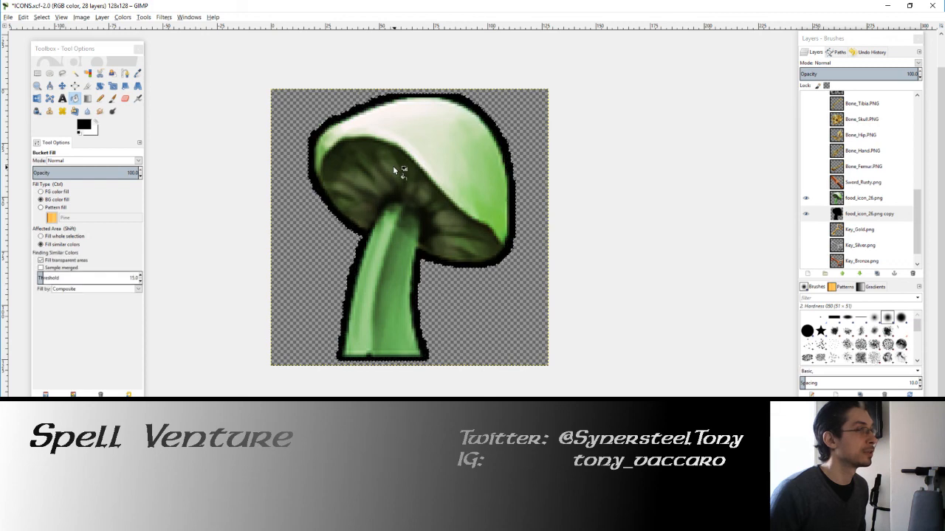
pyautogui.scroll(-1, 386, 175)
pyautogui.scroll(1, 385, 188)
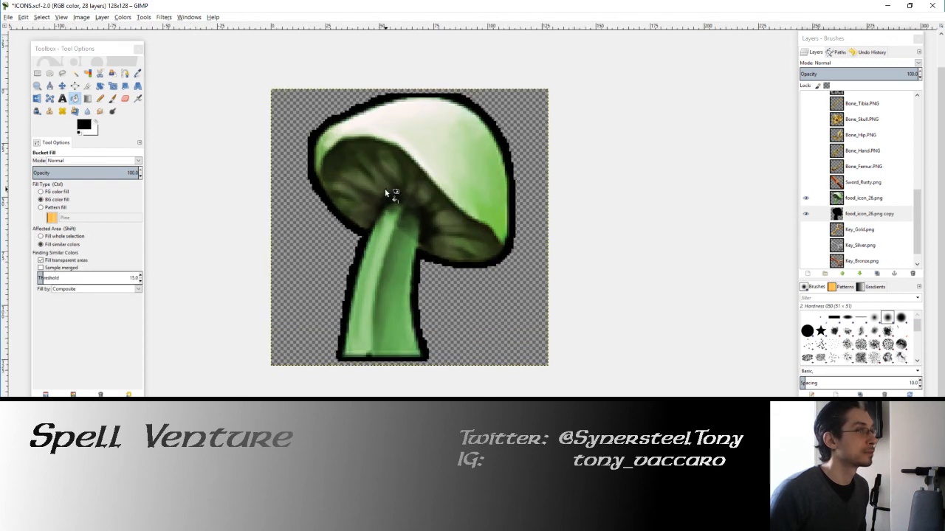
pyautogui.click(101, 98)
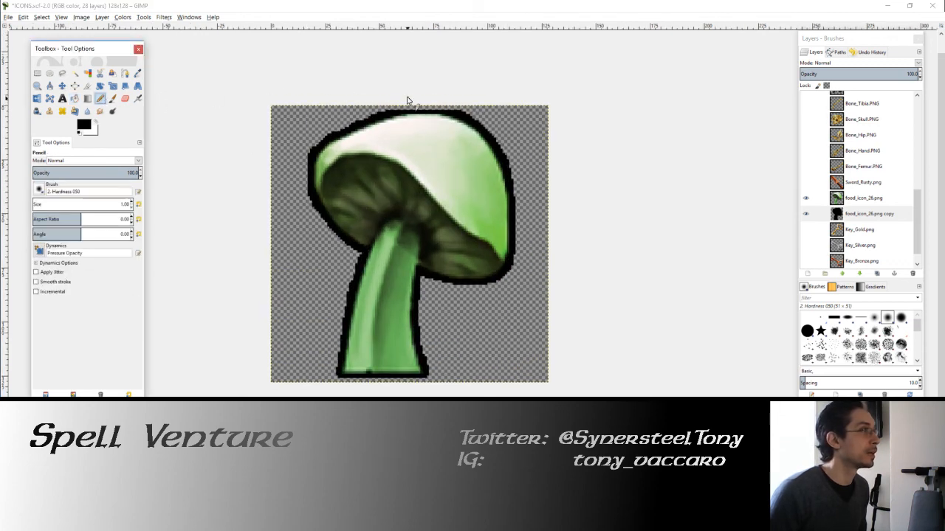
pyautogui.scroll(4, 411, 101)
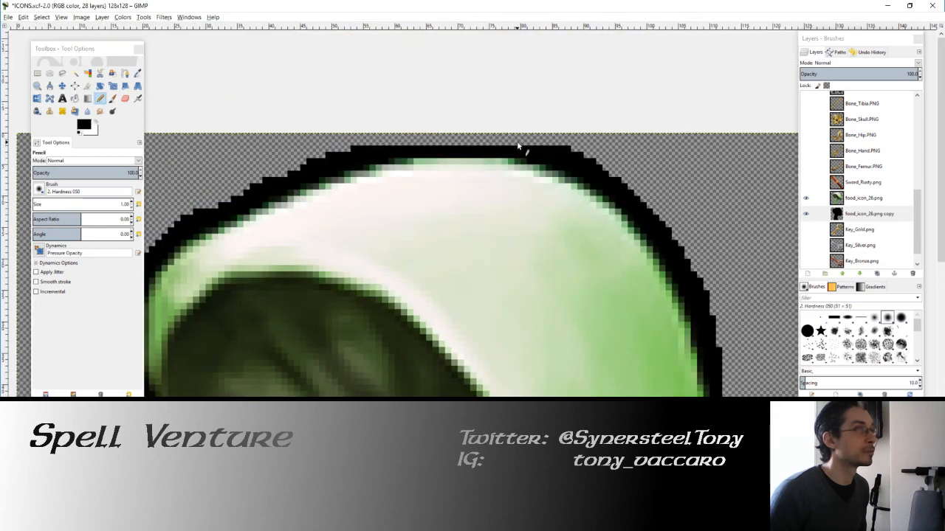
pyautogui.scroll(-4, 425, 193)
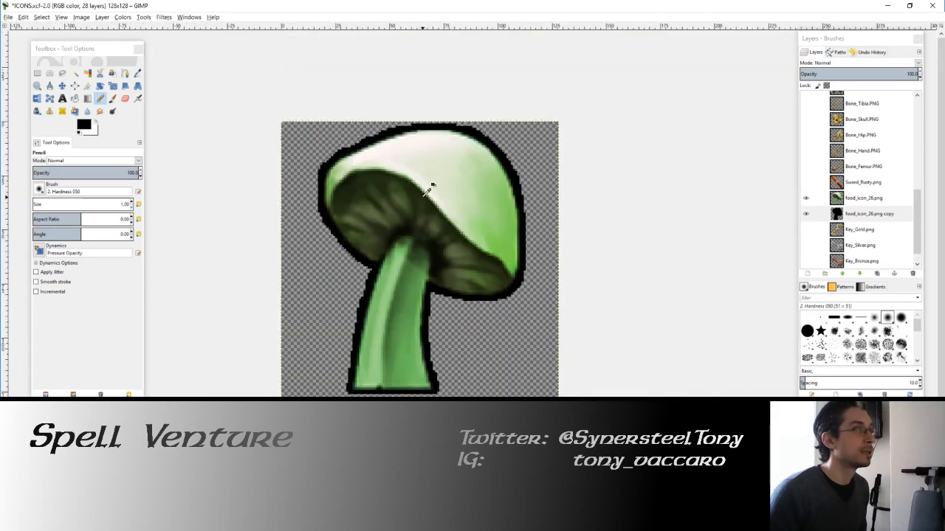
# Step: Export the outlined mushroom over the existing Mushroom_128.png in the GUI folder
pyautogui.click(11, 17)
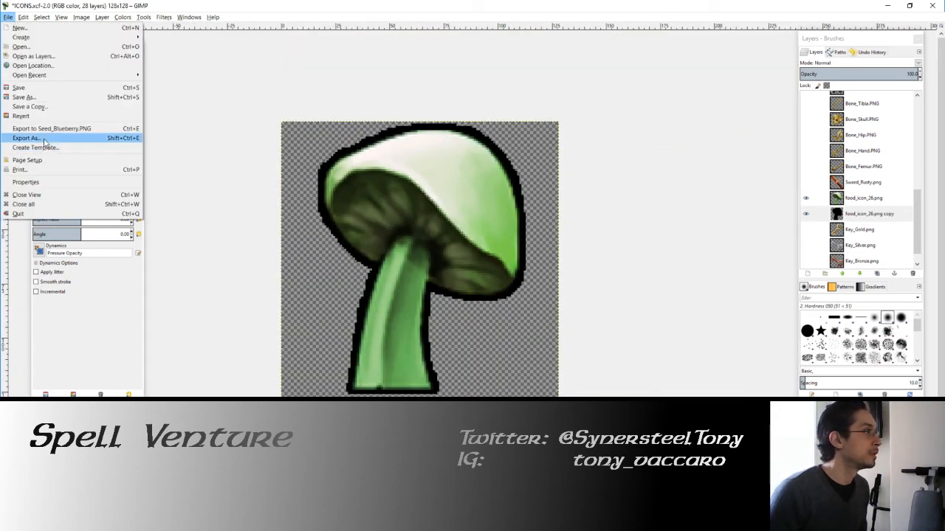
pyautogui.click(44, 137)
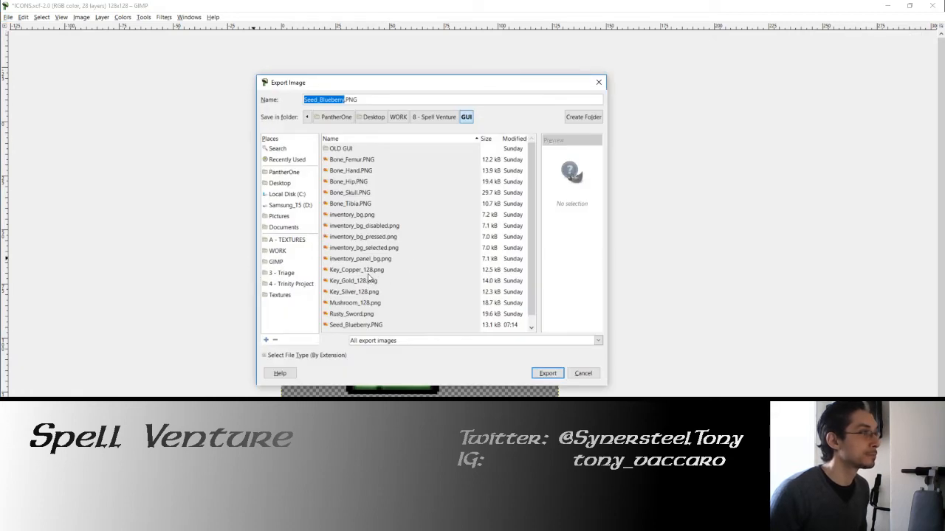
pyautogui.scroll(-1, 369, 278)
pyautogui.click(370, 293)
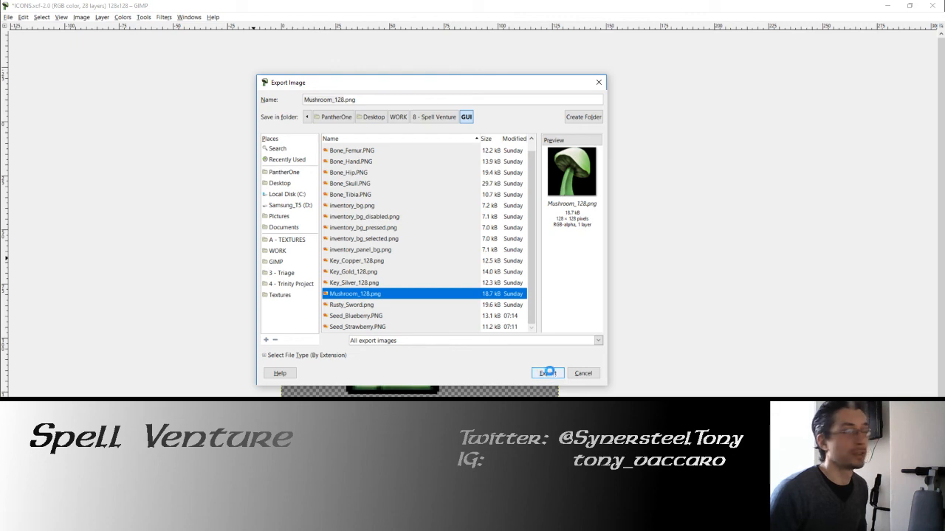
pyautogui.click(473, 276)
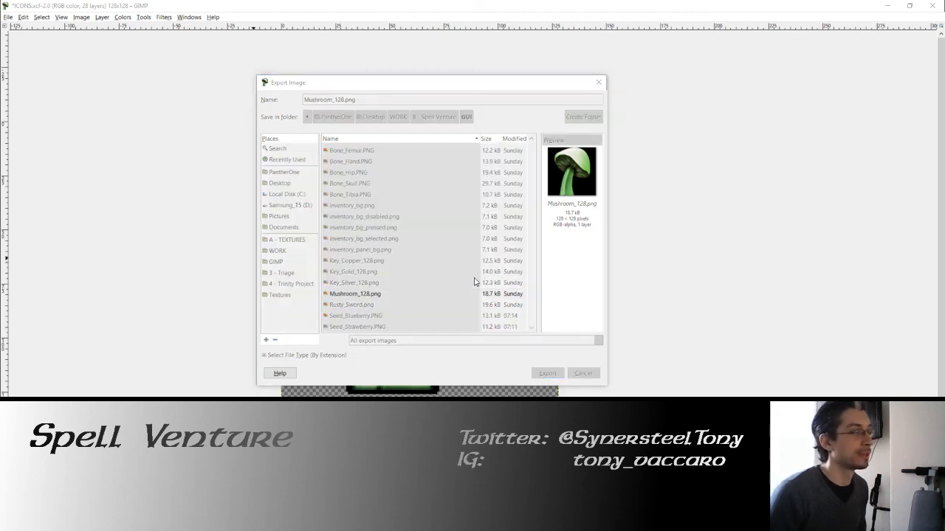
pyautogui.click(480, 346)
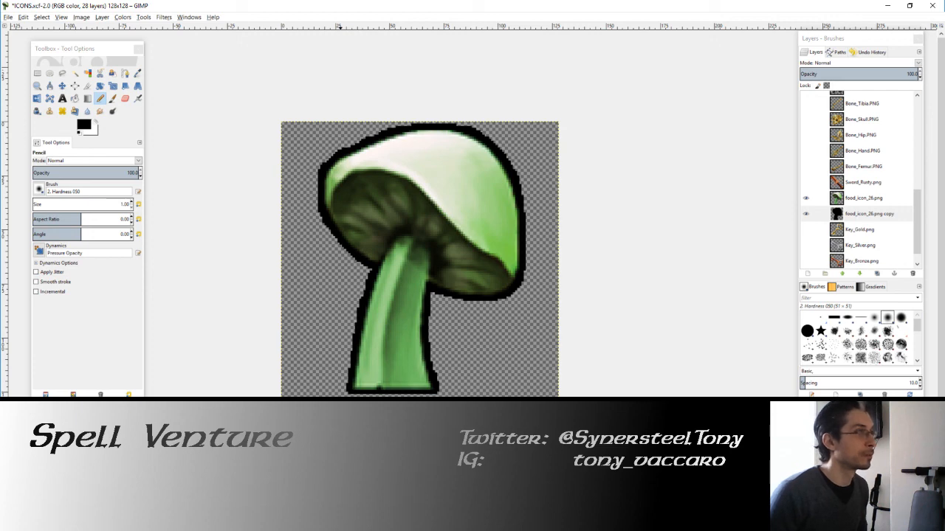
pyautogui.click(101, 101)
# Step: Switch to File Explorer and open the GUI folder of 8 - Spell Venture in the OLD GUI window
pyautogui.hotkey('alt', 'Tab')
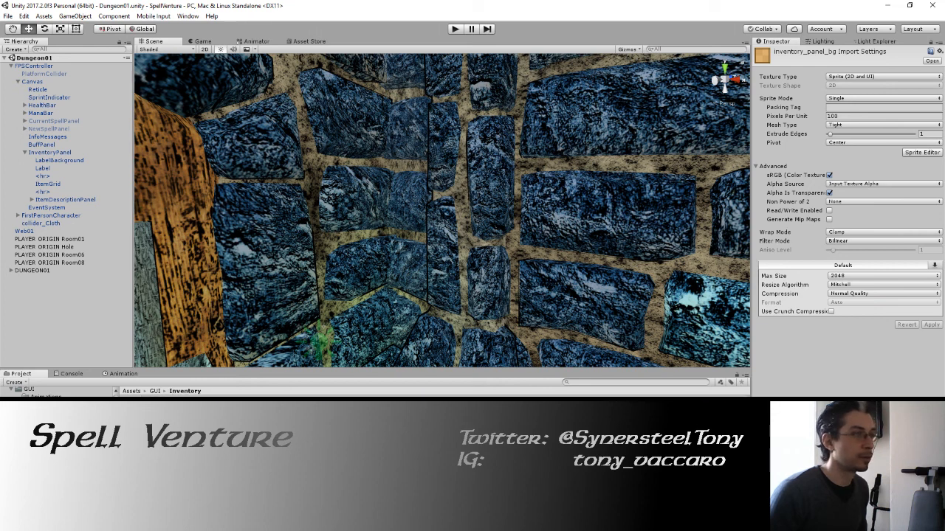
pyautogui.hotkey('alt', 'Tab')
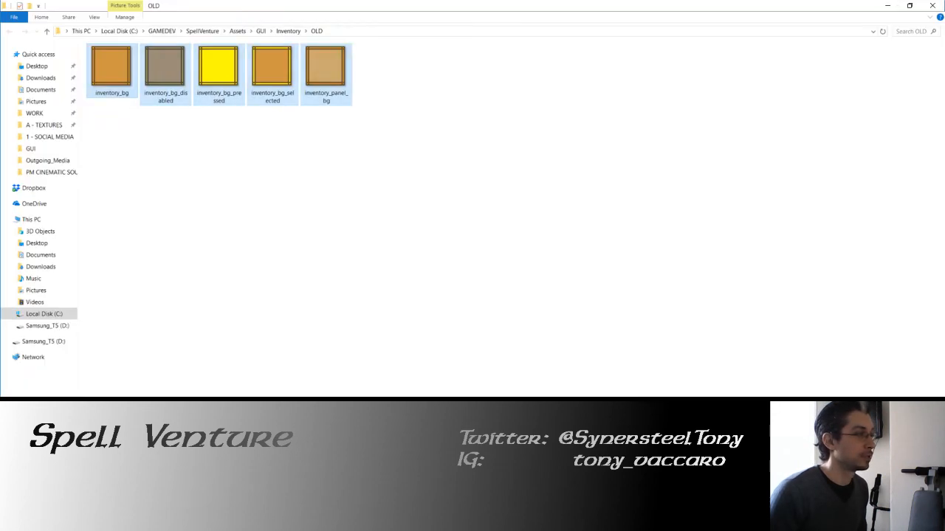
pyautogui.click(233, 274)
pyautogui.hotkey('alt', 'Tab')
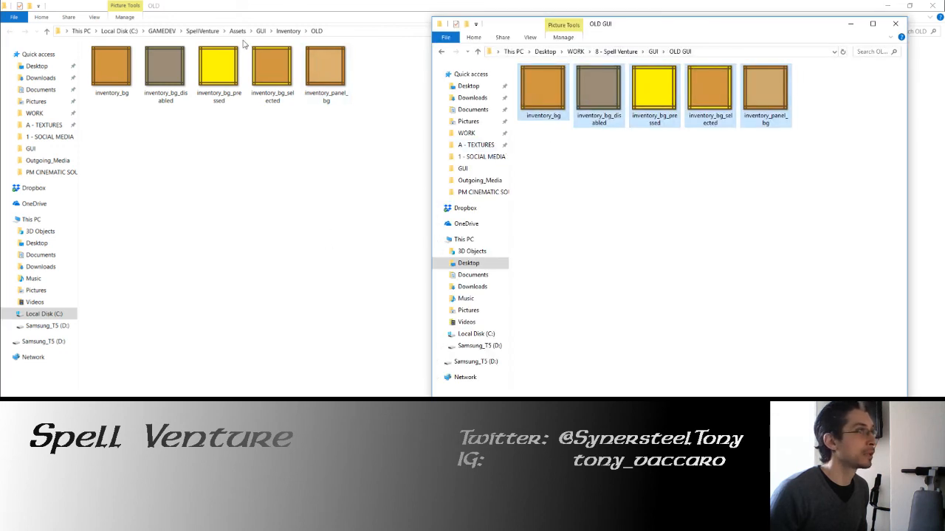
pyautogui.click(652, 52)
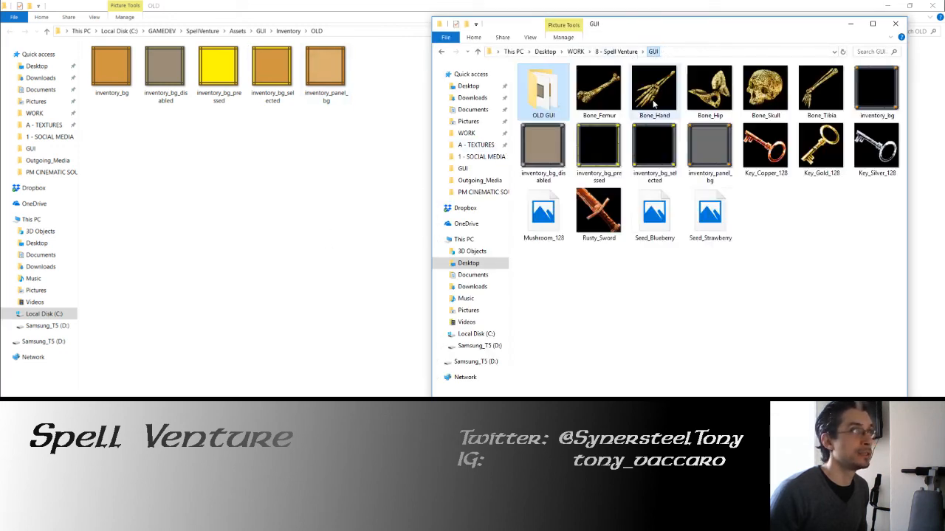
# Step: Copy the Mushroom_128, Seed_Blueberry and Seed_Strawberry image files from the GUI folder
pyautogui.click(543, 211)
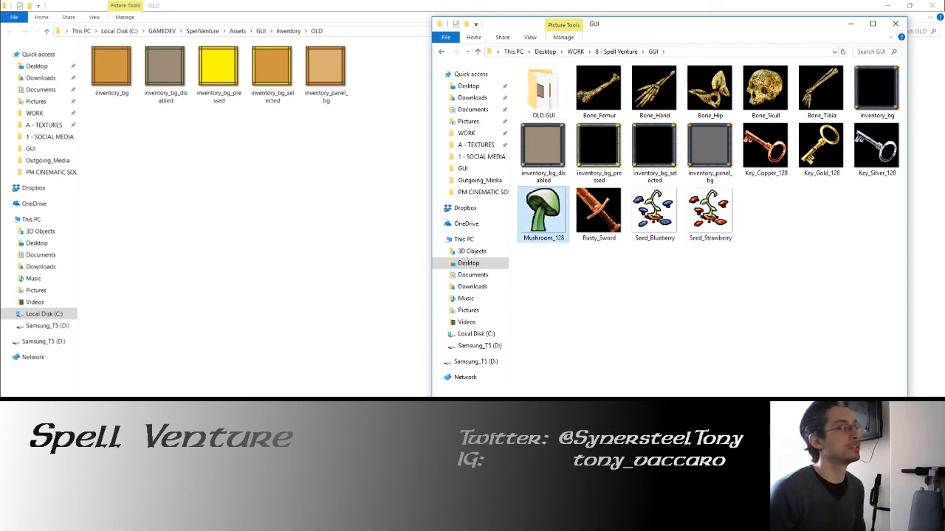
pyautogui.hotkey('alt', 'Tab')
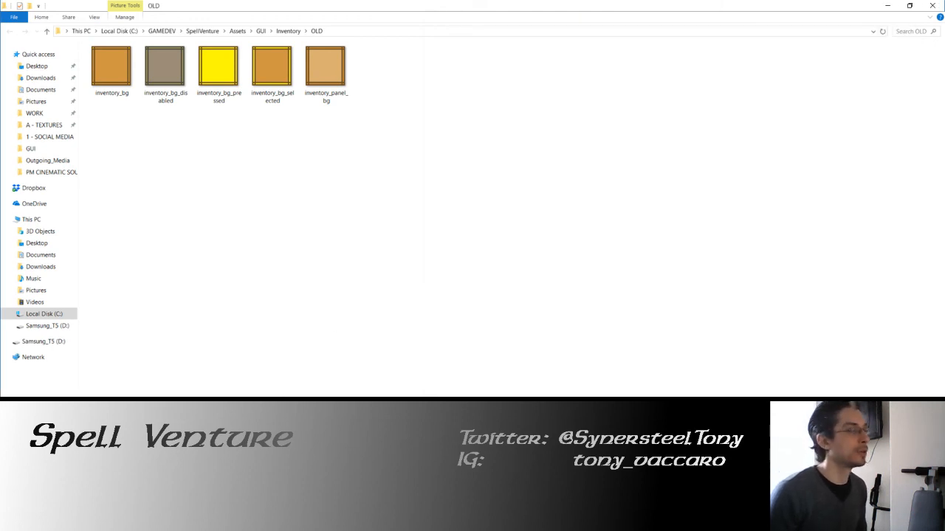
pyautogui.hotkey('alt', 'Tab')
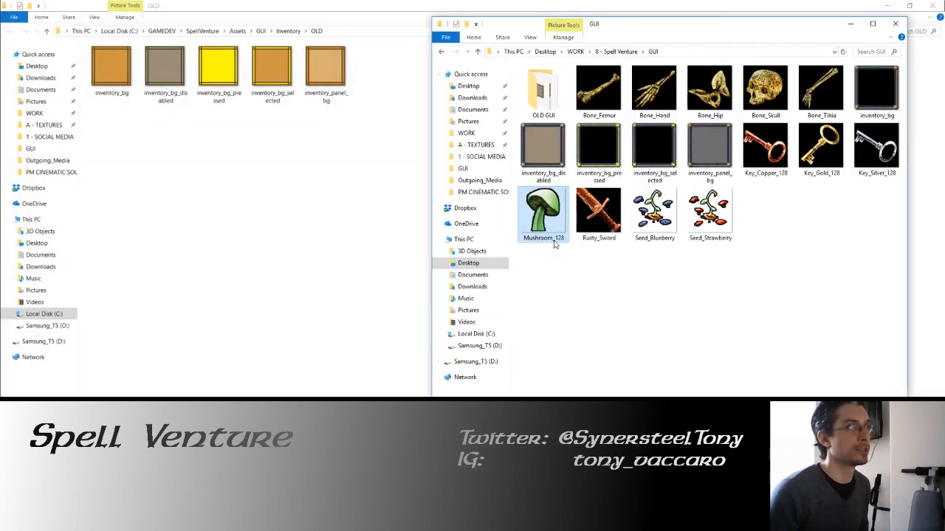
pyautogui.rightClick(557, 228)
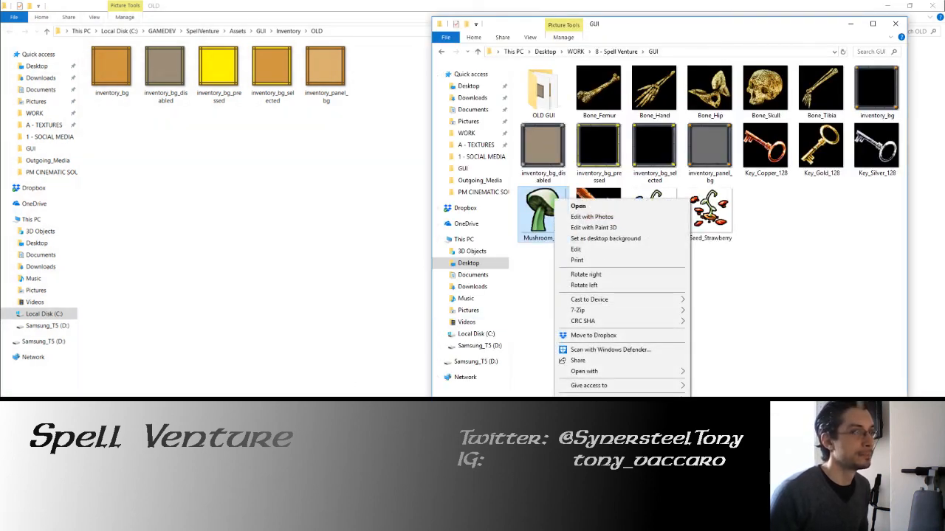
pyautogui.click(800, 329)
pyautogui.click(671, 214)
pyautogui.click(700, 217)
pyautogui.keyDown('ctrl'); pyautogui.click(671, 218); pyautogui.keyUp('ctrl')
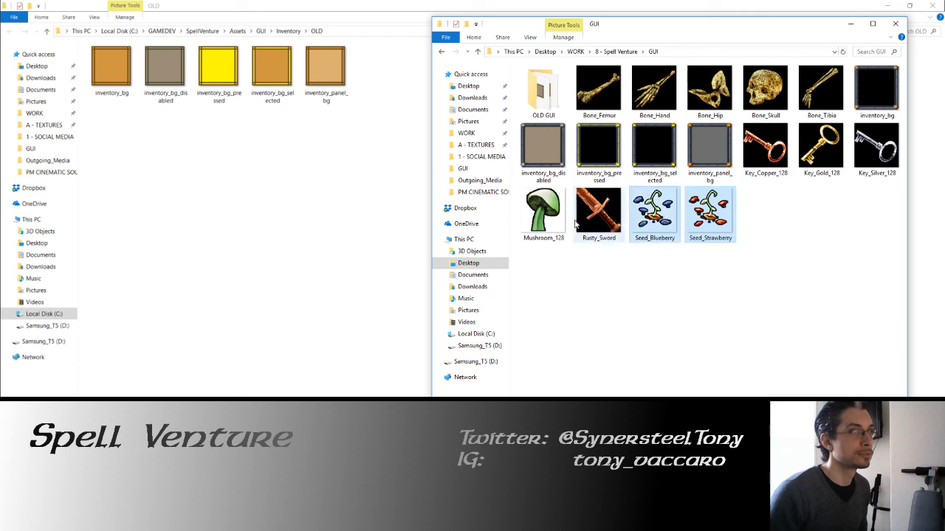
pyautogui.keyDown('ctrl'); pyautogui.click(545, 215); pyautogui.keyUp('ctrl')
pyautogui.rightClick(540, 210)
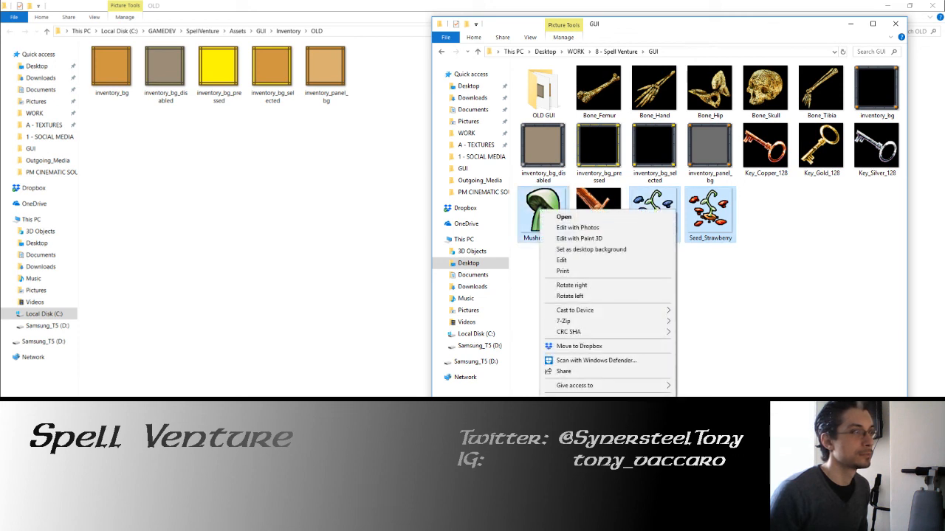
# Step: Paste the copied icons into the SpellVenture project's Assets > GUI > Inventory folder, replacing the existing files
pyautogui.click(283, 209)
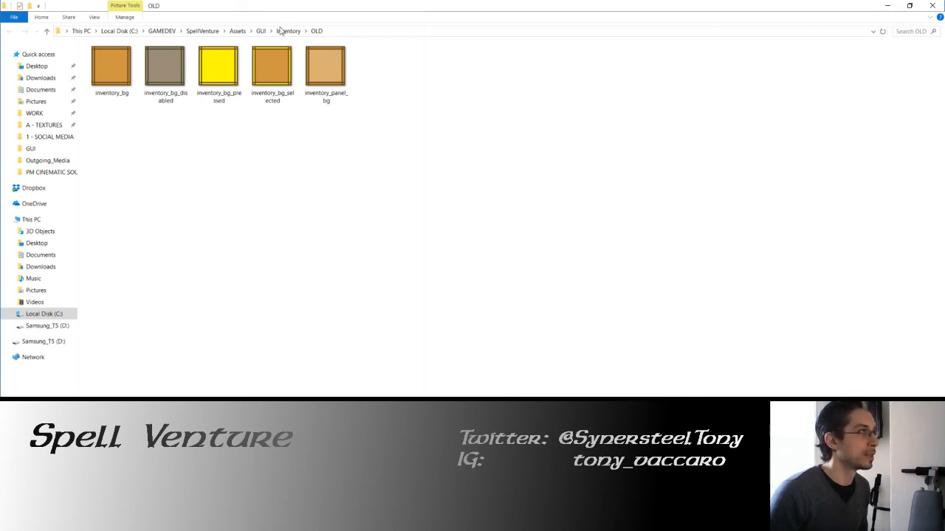
pyautogui.click(281, 30)
pyautogui.rightClick(314, 194)
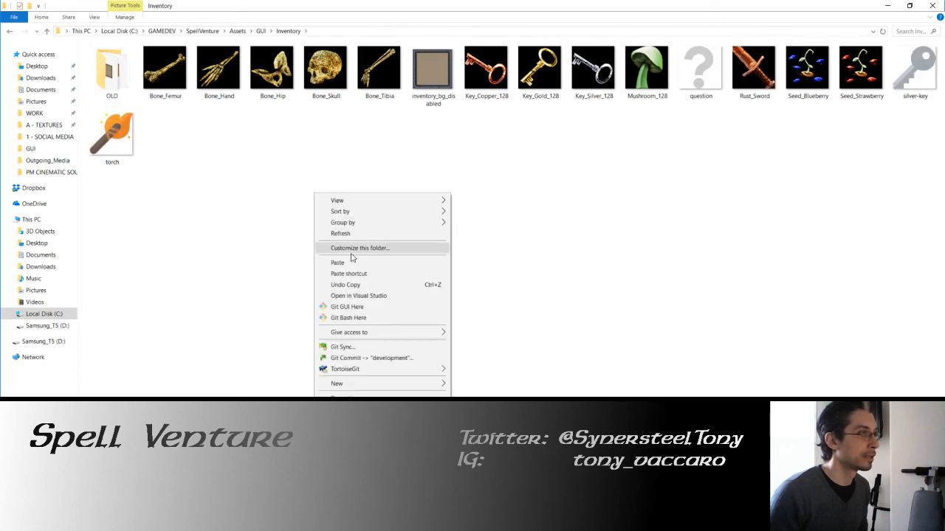
pyautogui.click(351, 262)
pyautogui.click(417, 185)
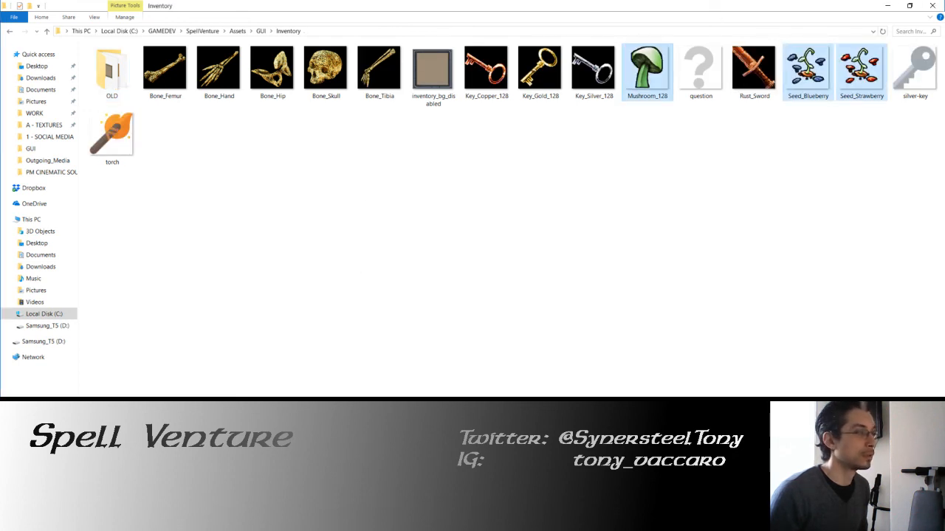
# Step: Switch to Unity, run the Dungeon01 scene, gather a mushroom and select it in the inventory to check its icon
pyautogui.hotkey('alt', 'Tab')
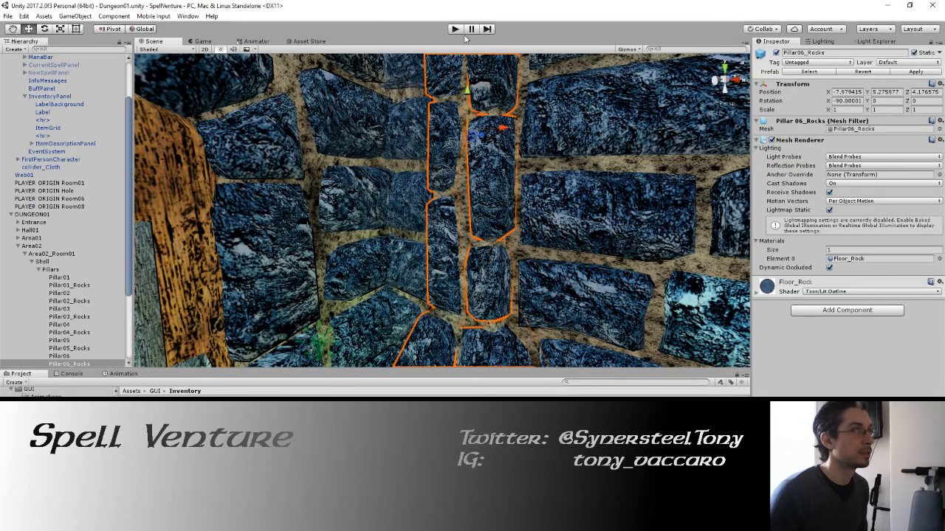
pyautogui.click(455, 30)
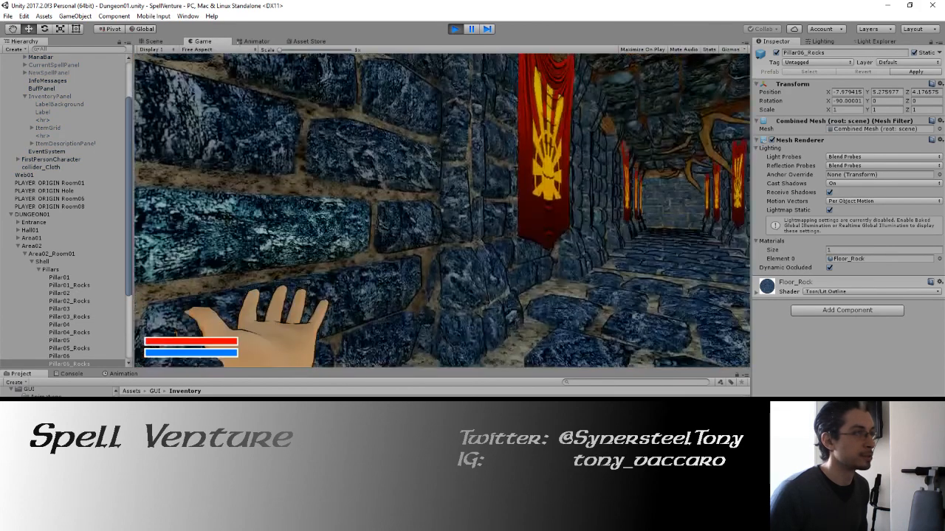
pyautogui.press('w')
pyautogui.press('e')
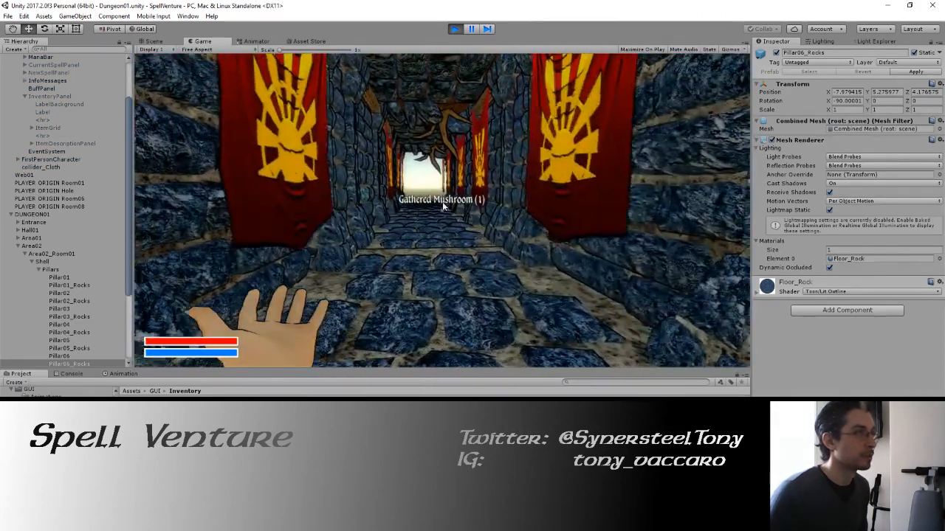
pyautogui.press('i')
pyautogui.click(528, 141)
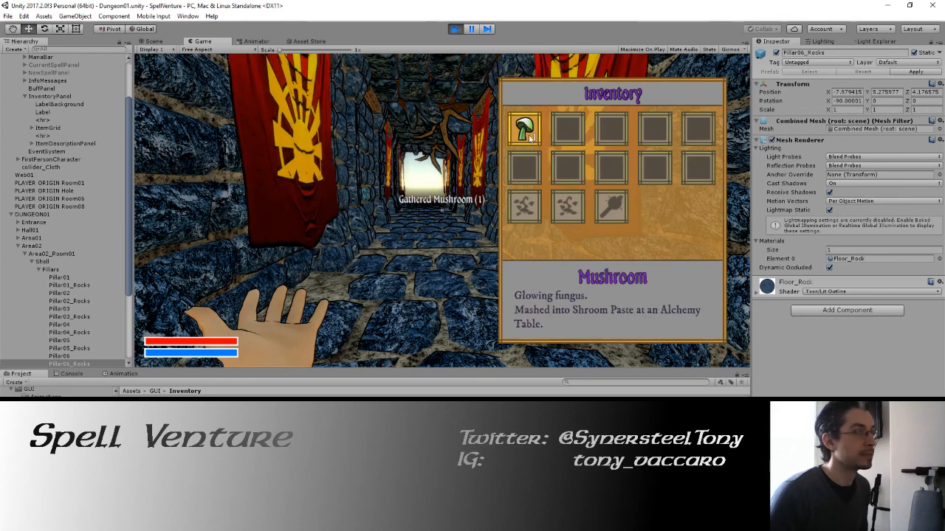
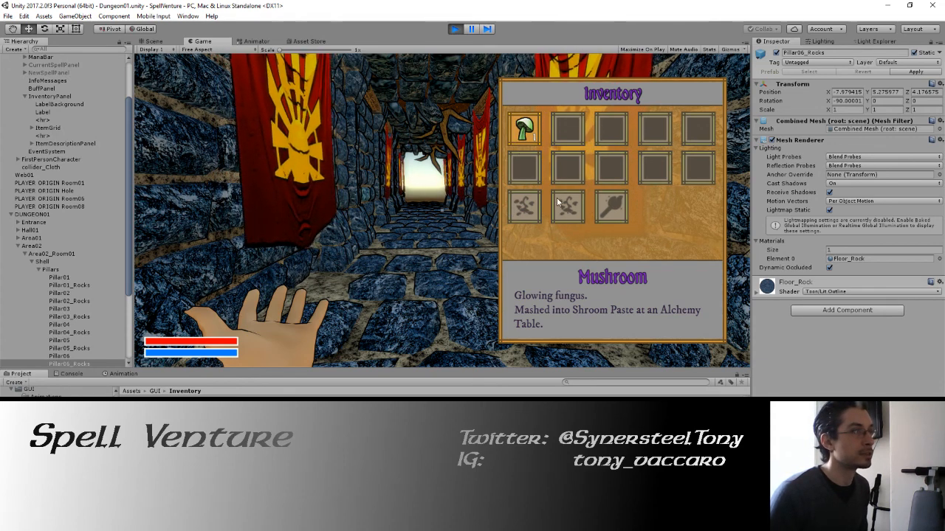
# Step: Close the inventory, walk to the locked chest in the earthen passage, and gather the mushroom and Copper Key beside it
pyautogui.press('i')
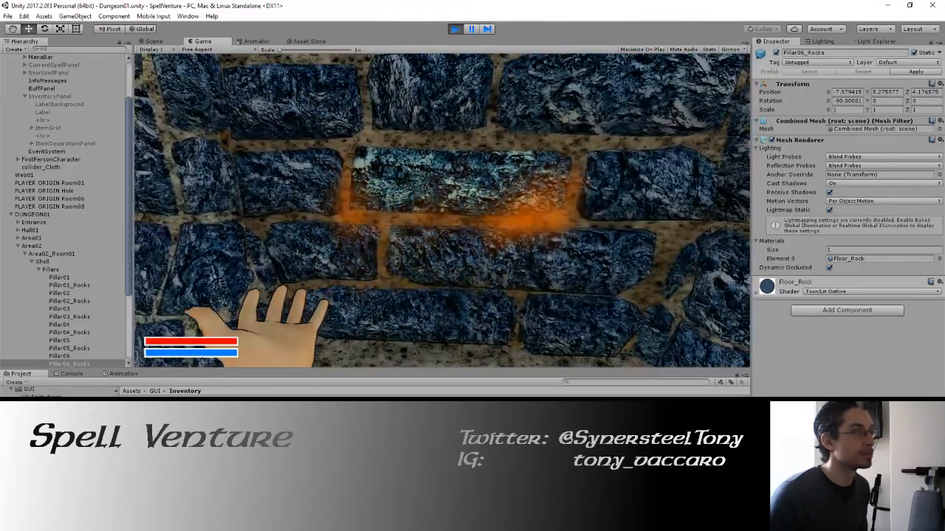
pyautogui.press('w')
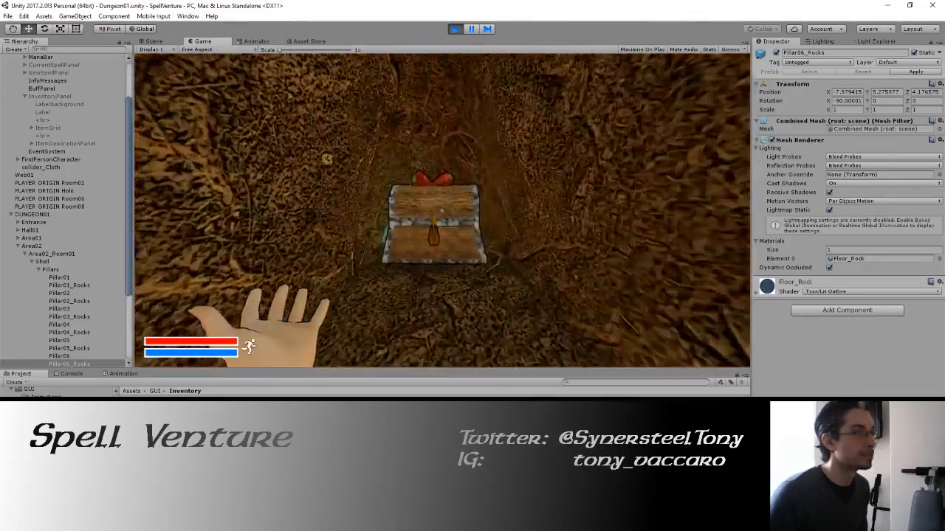
pyautogui.press('w')
pyautogui.press('e')
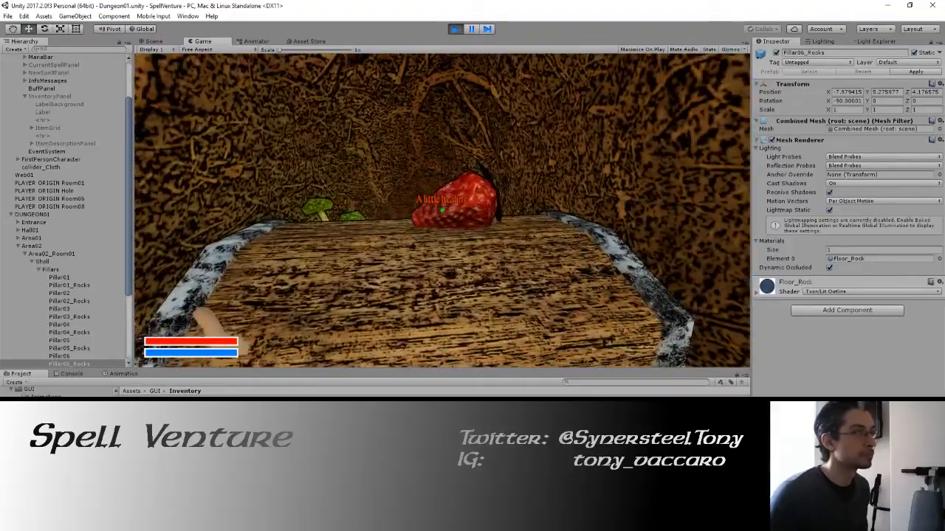
pyautogui.press('e')
pyautogui.press('e')
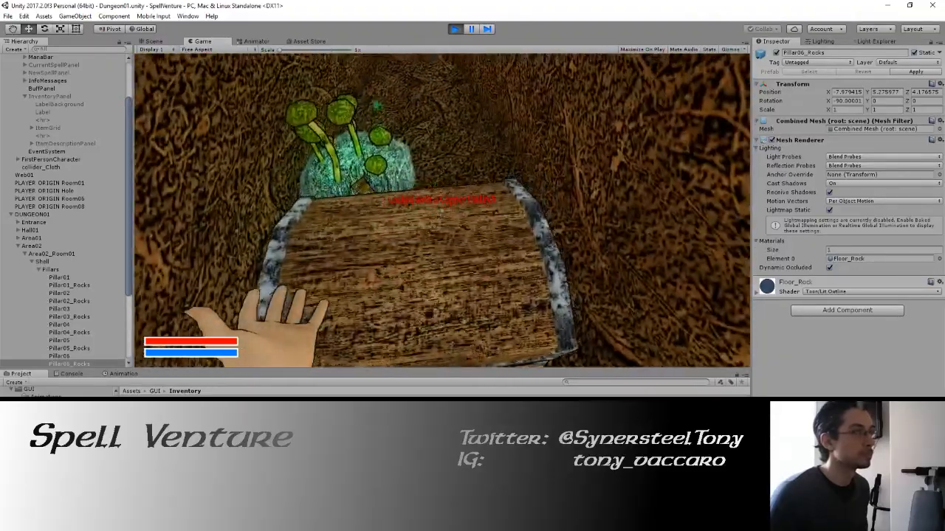
pyautogui.press('w')
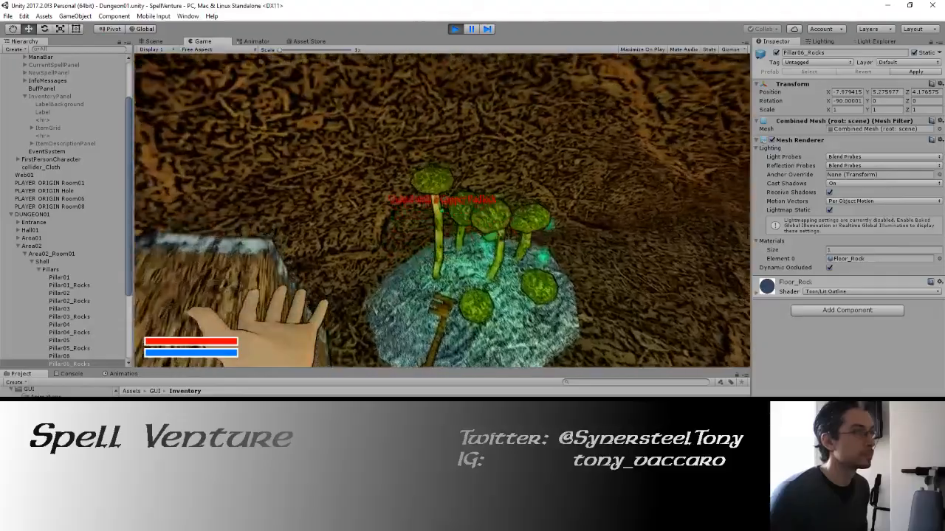
pyautogui.press('e')
pyautogui.press('s')
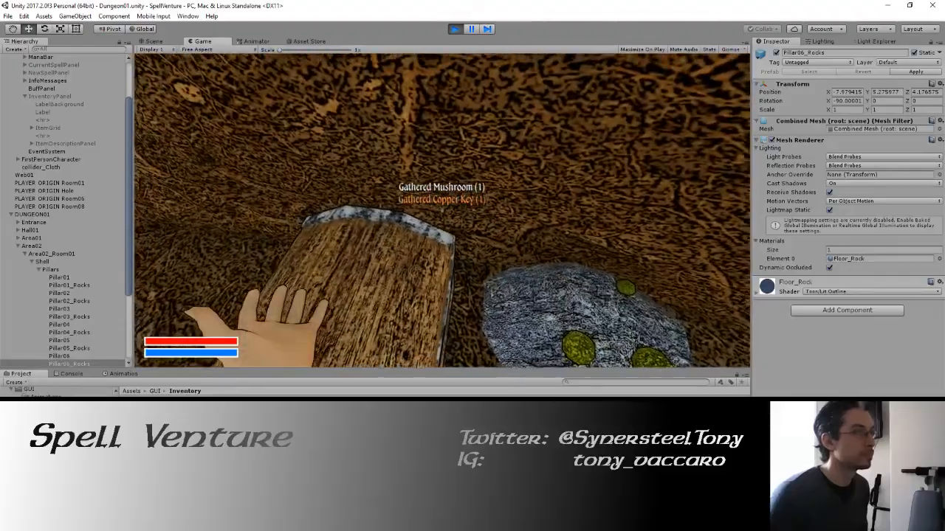
# Step: Gather the strawberry and blueberry seeds from the locked chest and check their icons in the inventory
pyautogui.press('w')
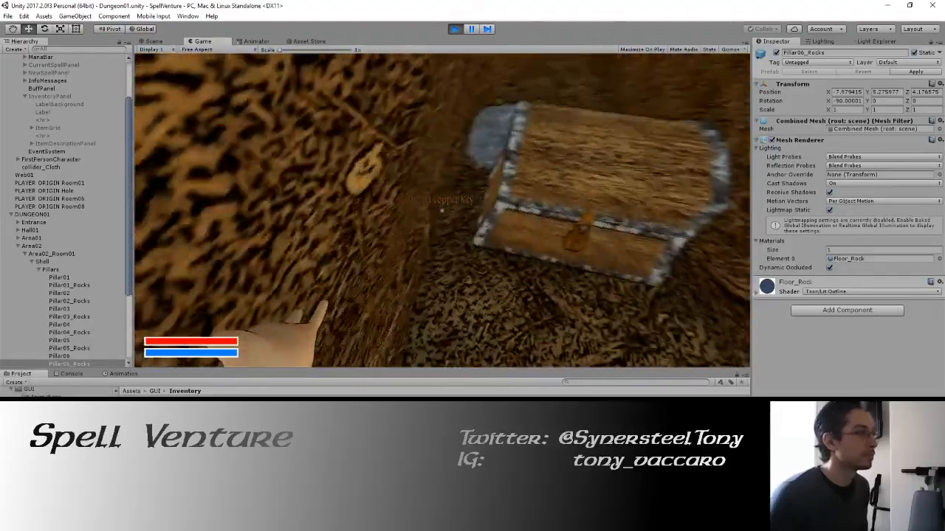
pyautogui.press('e')
pyautogui.press('s')
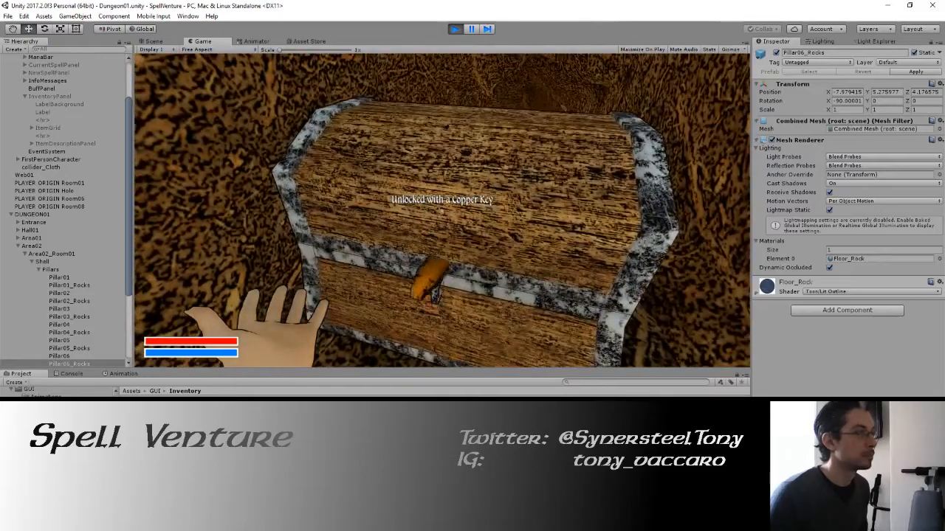
pyautogui.press('w')
pyautogui.press('e')
pyautogui.press('e')
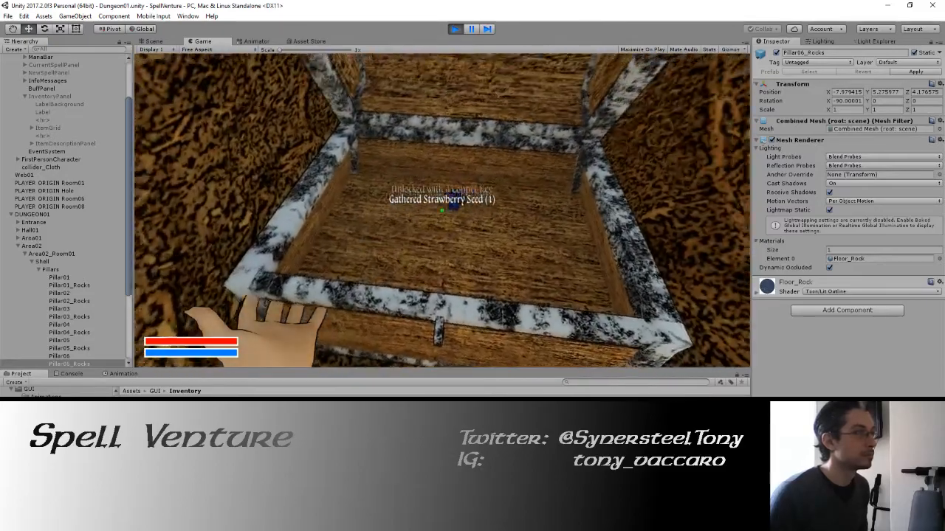
pyautogui.press('s')
pyautogui.press('i')
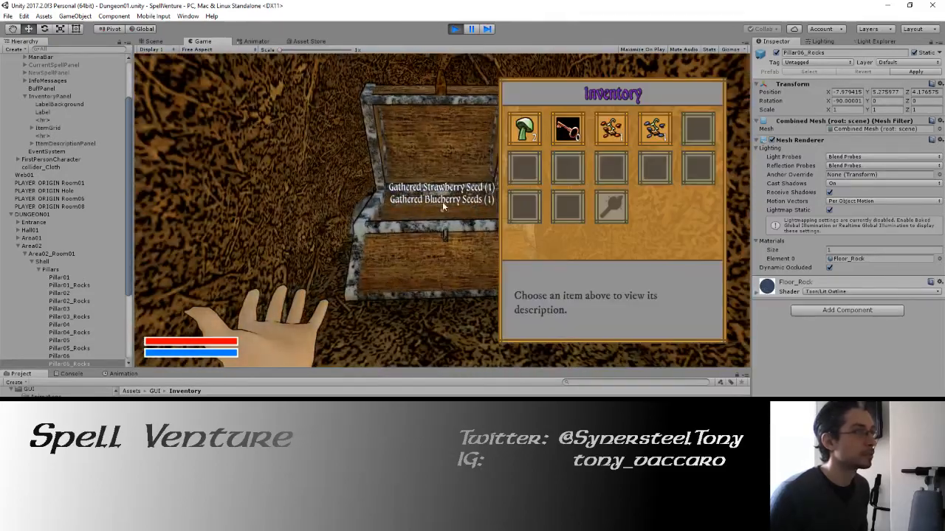
pyautogui.click(612, 125)
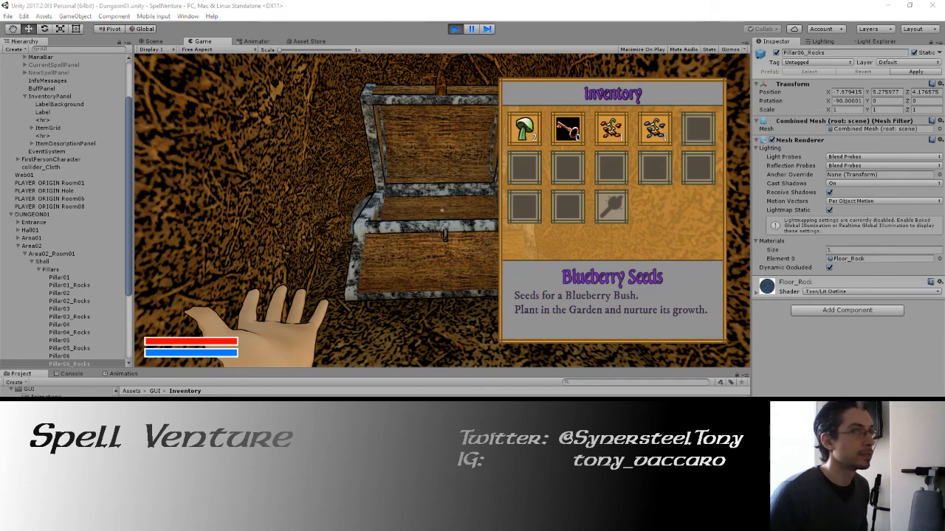
# Step: Switch to GIMP, show the Seed.png copy, seed_red and seed_red copy layers, and hide the mushroom layers
pyautogui.hotkey('alt', 'Tab')
pyautogui.scroll(5, 823, 197)
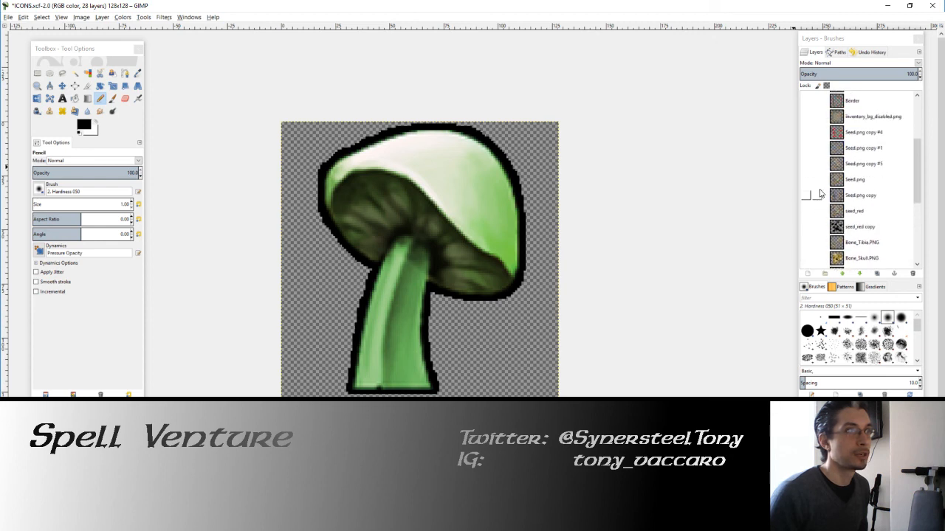
pyautogui.click(808, 219)
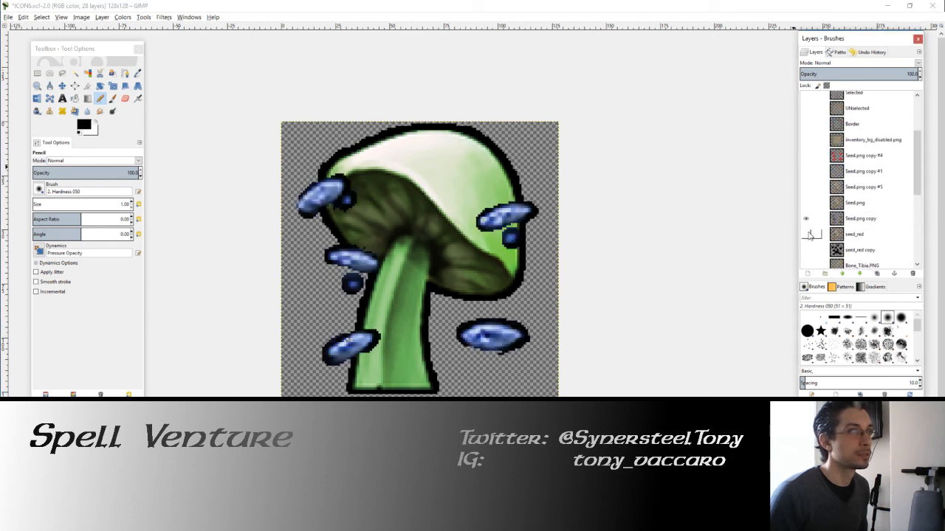
pyautogui.click(808, 235)
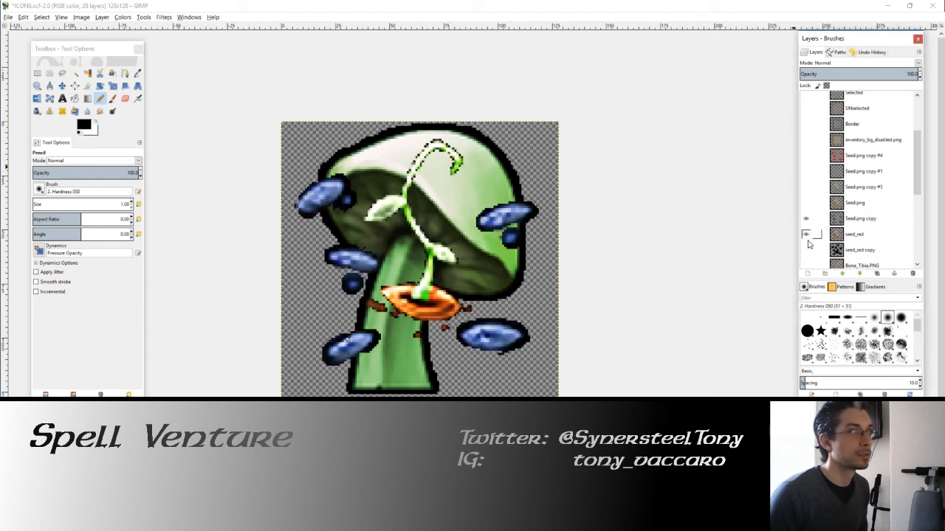
pyautogui.scroll(-1, 808, 244)
pyautogui.click(806, 228)
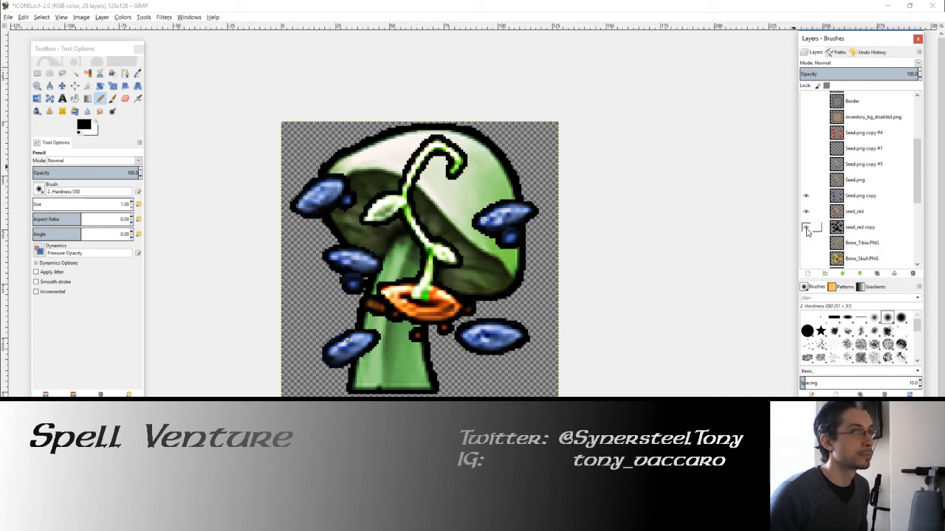
pyautogui.scroll(-3, 806, 201)
pyautogui.click(806, 182)
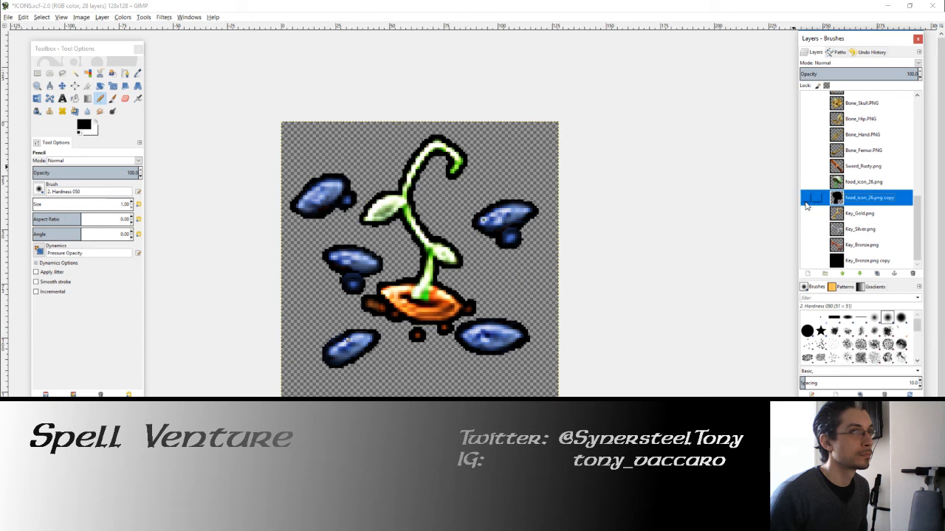
# Step: Duplicate the seed_red layer and its black outline layer, stacking both duplicates directly below Seed.png copy
pyautogui.scroll(2, 812, 197)
pyautogui.rightClick(839, 163)
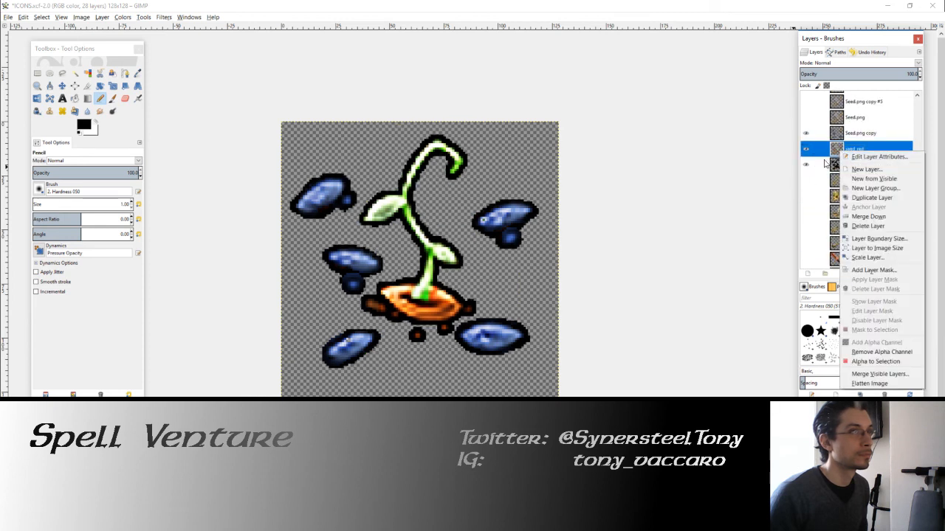
pyautogui.press('Escape')
pyautogui.click(878, 274)
pyautogui.moveTo(843, 165); pyautogui.dragTo(842, 150)
pyautogui.click(847, 170)
pyautogui.click(877, 274)
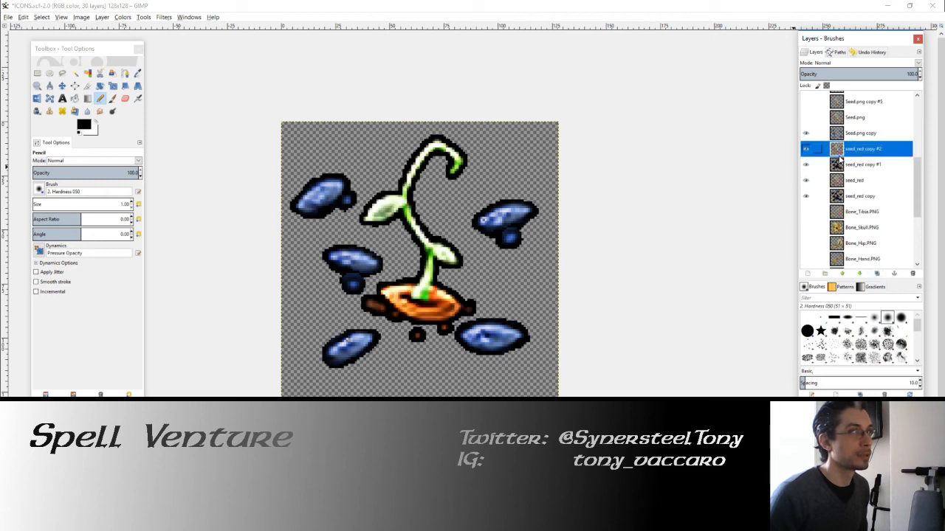
# Step: Merge the blue seeds with the duplicated seedling and outline layers, and rename the merged layer seed_Blue
pyautogui.rightClick(841, 152)
pyautogui.click(869, 213)
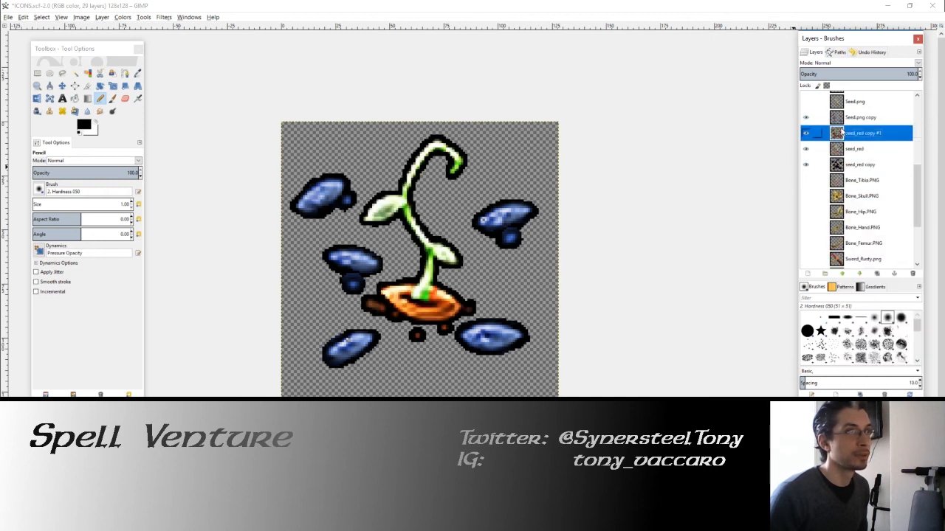
pyautogui.rightClick(844, 120)
pyautogui.click(869, 187)
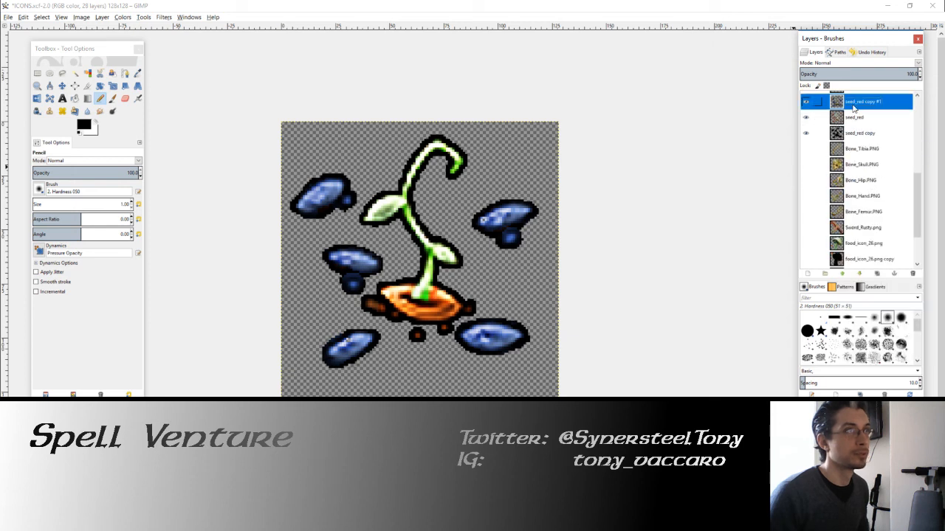
pyautogui.doubleClick(854, 107)
pyautogui.write('seed_')
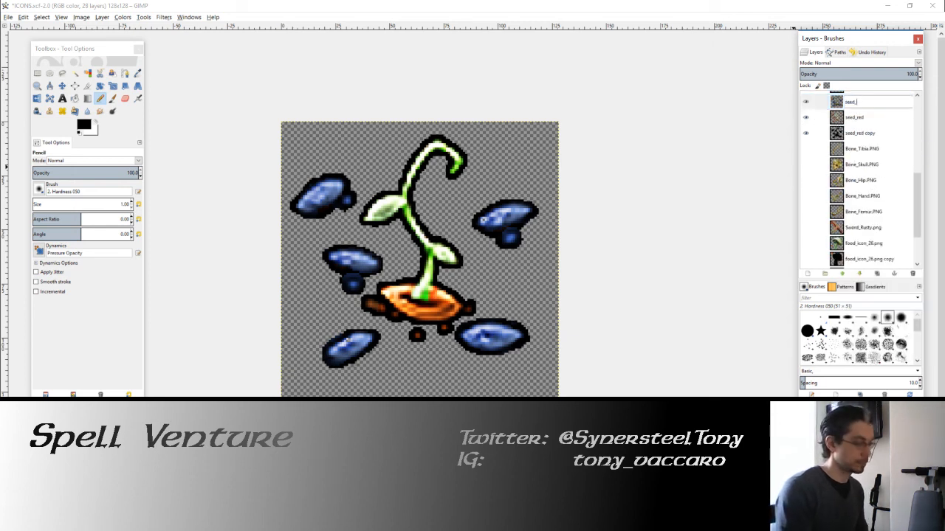
pyautogui.write('Blue')
pyautogui.press('Return')
# Step: Merge the seed_red layer down onto its outline layer and rename the result seed_Red
pyautogui.rightClick(855, 118)
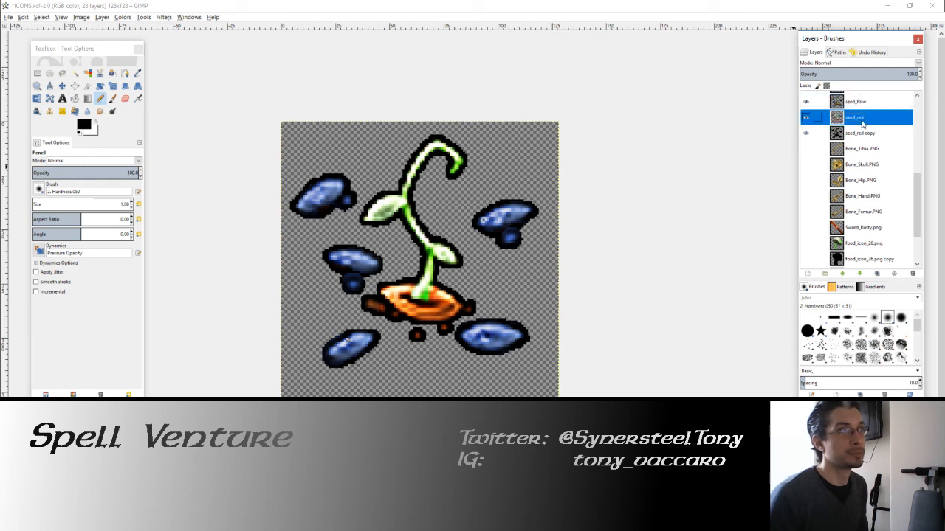
pyautogui.click(849, 187)
pyautogui.scroll(2, 867, 133)
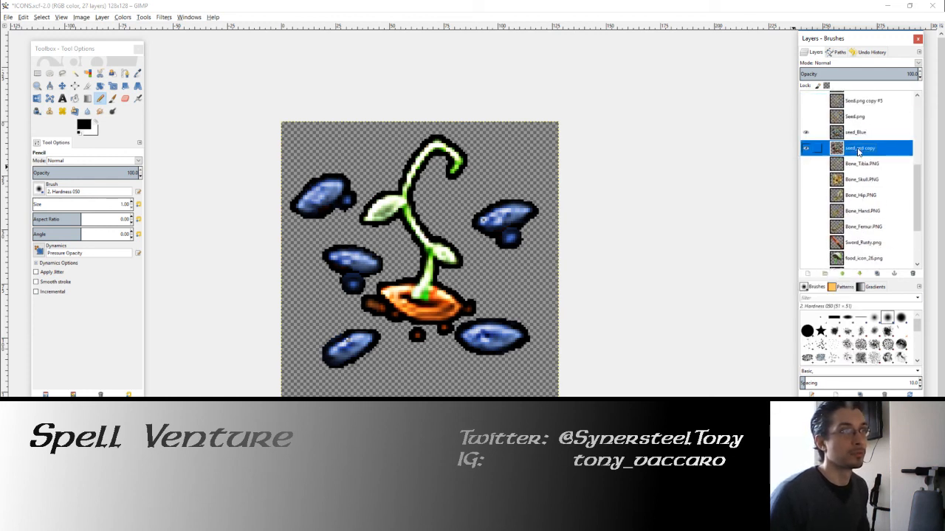
pyautogui.doubleClick(859, 149)
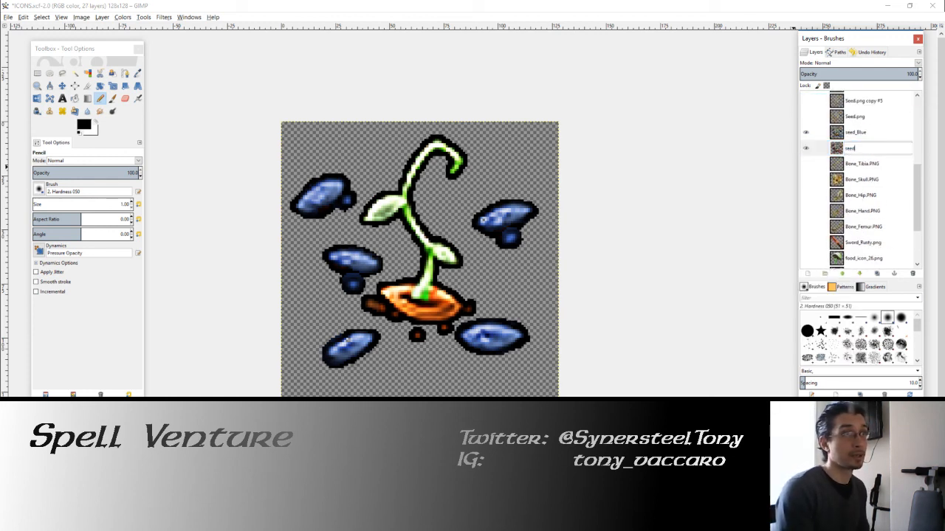
pyautogui.write('seed_Red')
pyautogui.press('Return')
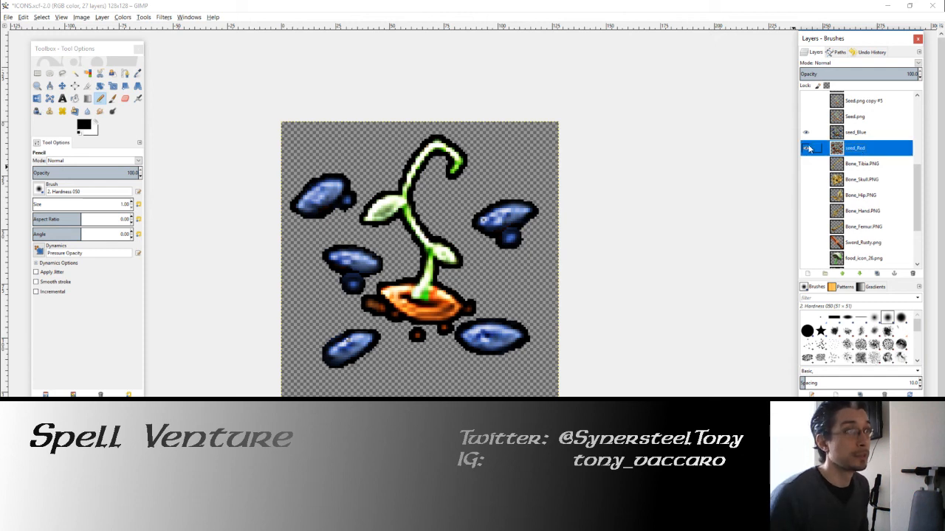
# Step: Autocrop the seed_Blue layer with seed_Red hidden, and move it into the upper-left corner of the canvas
pyautogui.click(806, 133)
pyautogui.click(806, 132)
pyautogui.click(838, 136)
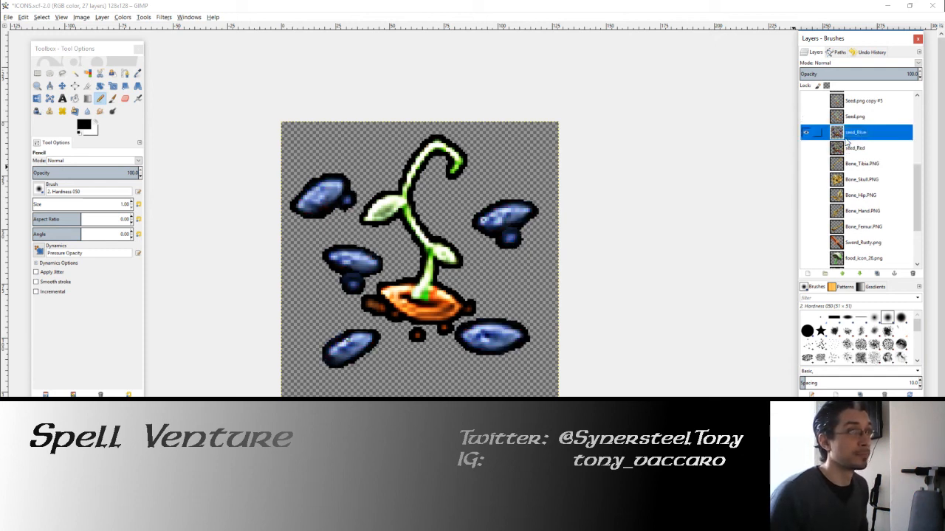
pyautogui.click(104, 17)
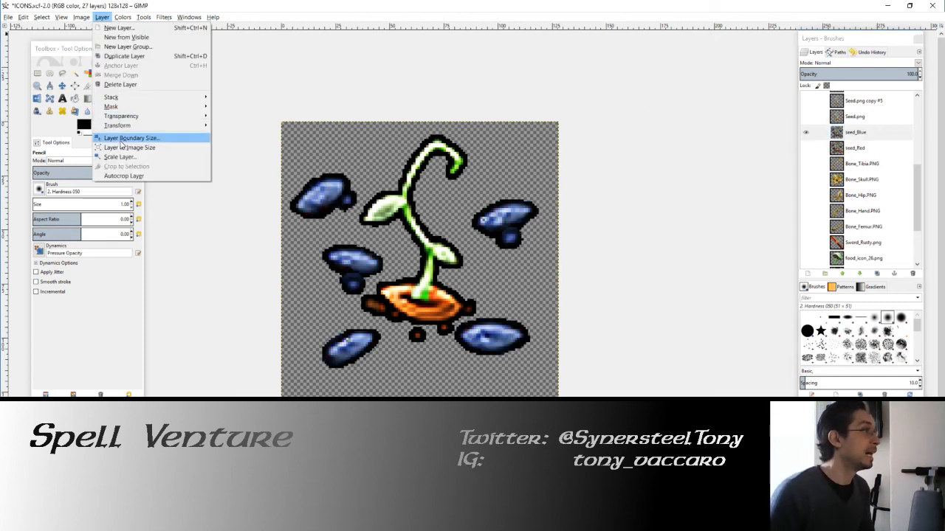
pyautogui.click(126, 175)
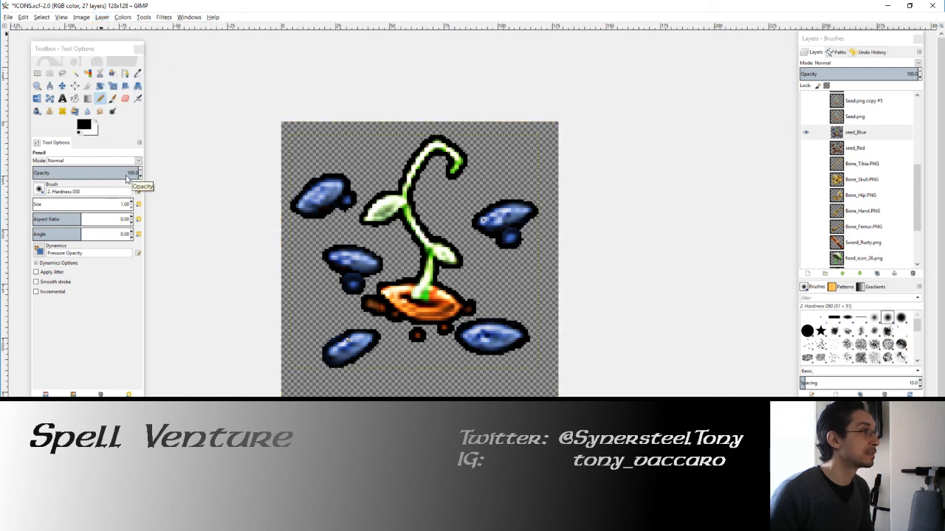
pyautogui.click(62, 85)
pyautogui.moveTo(402, 204); pyautogui.dragTo(393, 193)
# Step: Scale the seed_Blue layer proportionally to 128 × 120 px and move it slightly down to centre it on the canvas
pyautogui.click(112, 85)
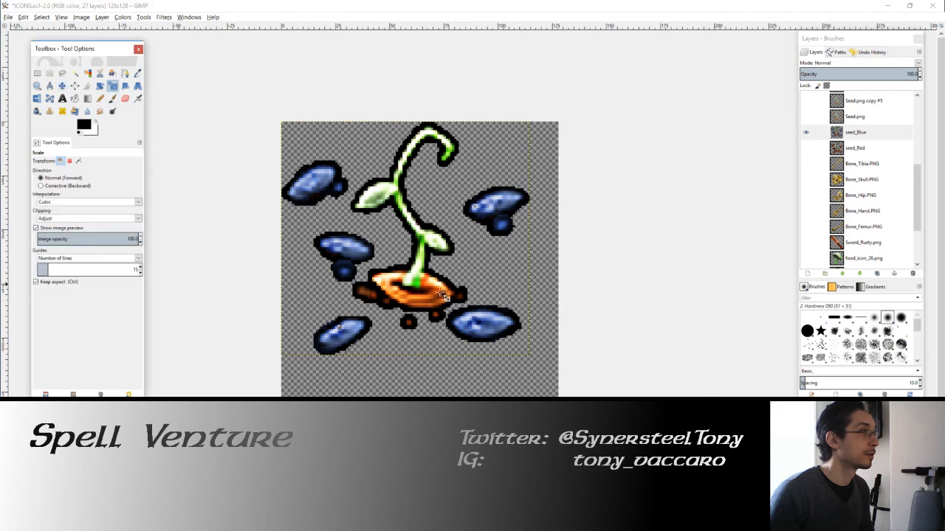
pyautogui.press('Tab')
pyautogui.click(483, 329)
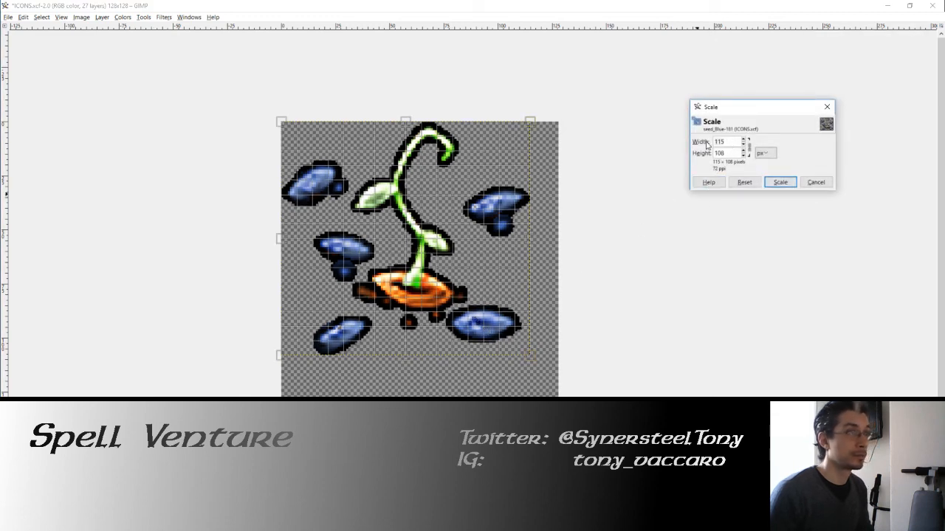
pyautogui.write('128')
pyautogui.press('Tab')
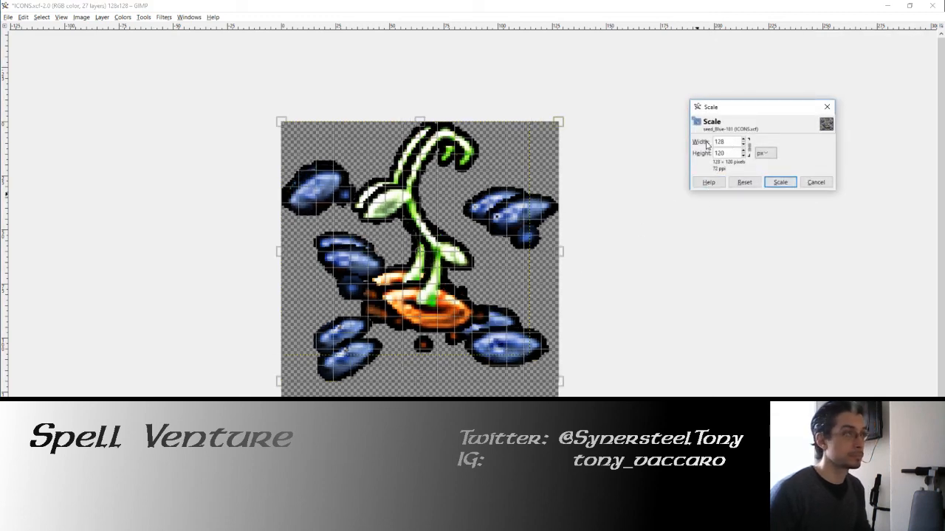
pyautogui.click(780, 182)
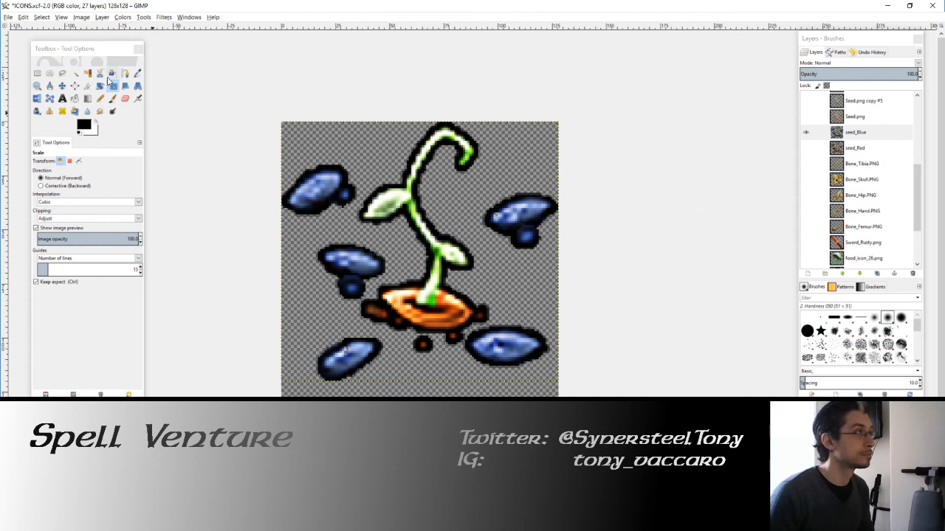
pyautogui.click(62, 86)
pyautogui.moveTo(413, 209); pyautogui.dragTo(418, 217)
# Step: Show the seed_Red layer alongside seed_Blue and autocrop it to its contents
pyautogui.click(855, 147)
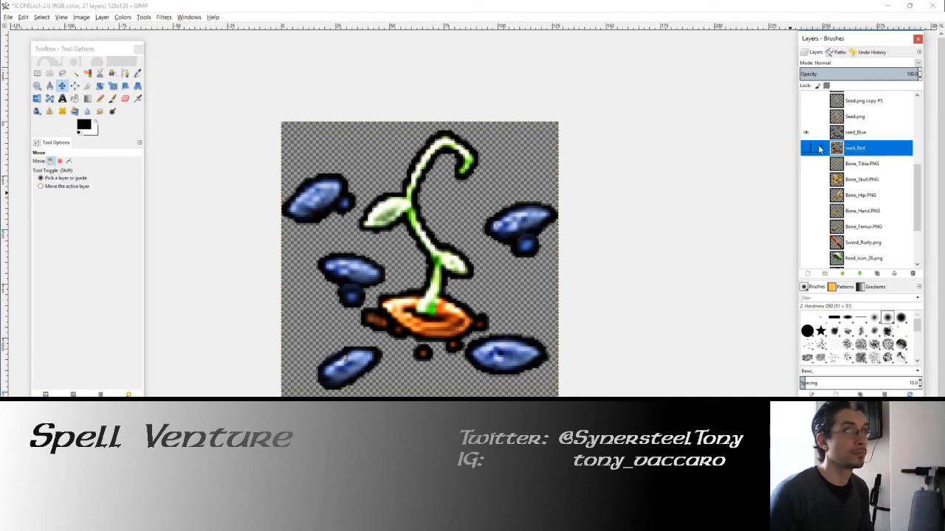
pyautogui.click(806, 147)
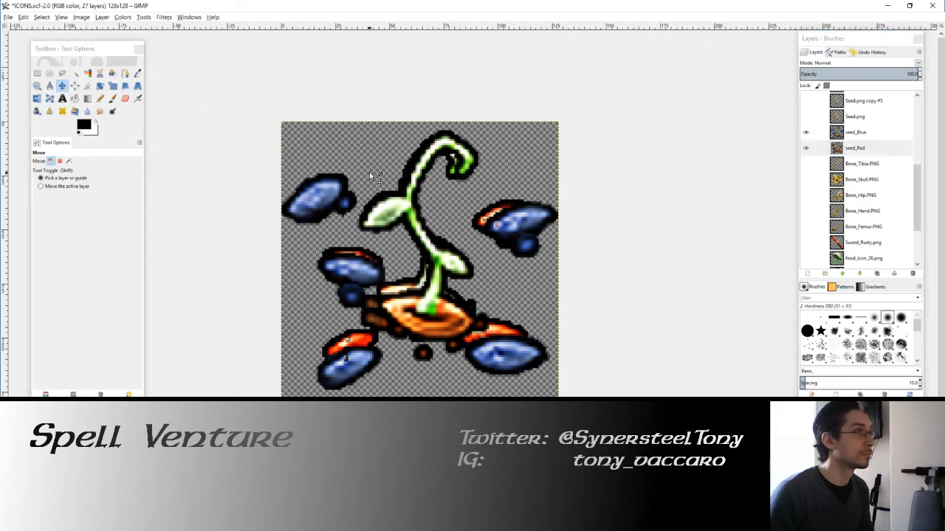
pyautogui.moveTo(369, 172); pyautogui.dragTo(349, 175)
pyautogui.hotkey('ctrl', 'z')
pyautogui.click(99, 18)
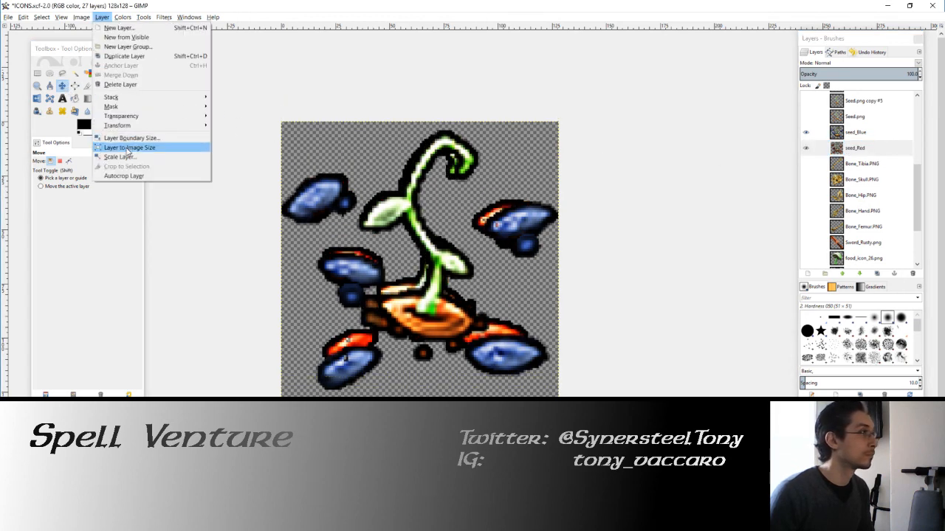
pyautogui.click(134, 175)
# Step: Move the cropped seed_Red layer into the upper-left corner of the canvas
pyautogui.press('Up')
pyautogui.press('Up')
pyautogui.press('Up')
pyautogui.press('Left')
pyautogui.press('Left')
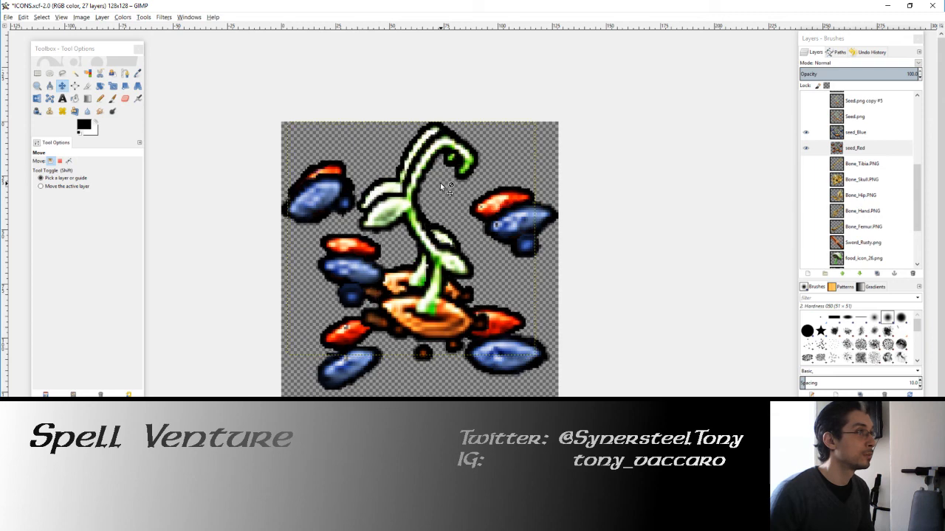
pyautogui.press('Up')
pyautogui.press('Up')
pyautogui.press('Up')
pyautogui.press('Left')
pyautogui.press('Left')
# Step: Scale the seed_Red layer proportionally to a width of 128 px
pyautogui.click(112, 86)
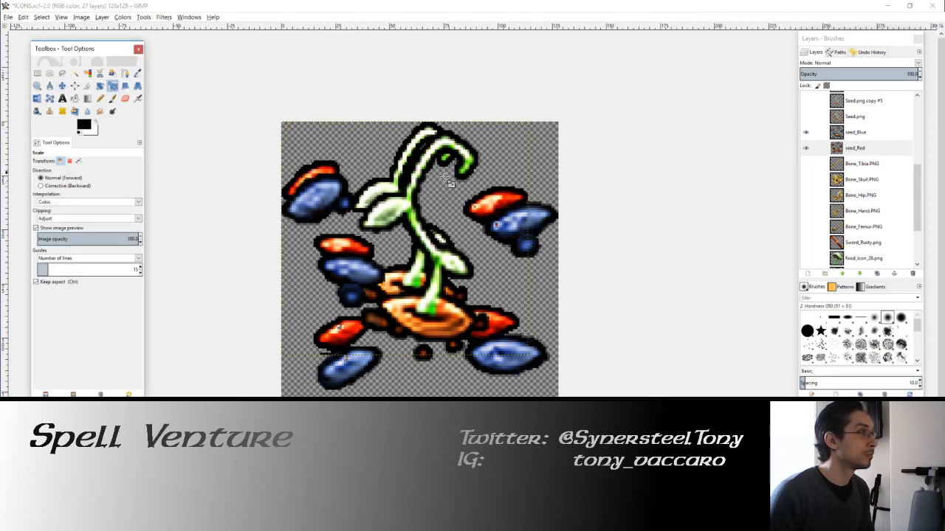
pyautogui.click(450, 180)
pyautogui.write('1')
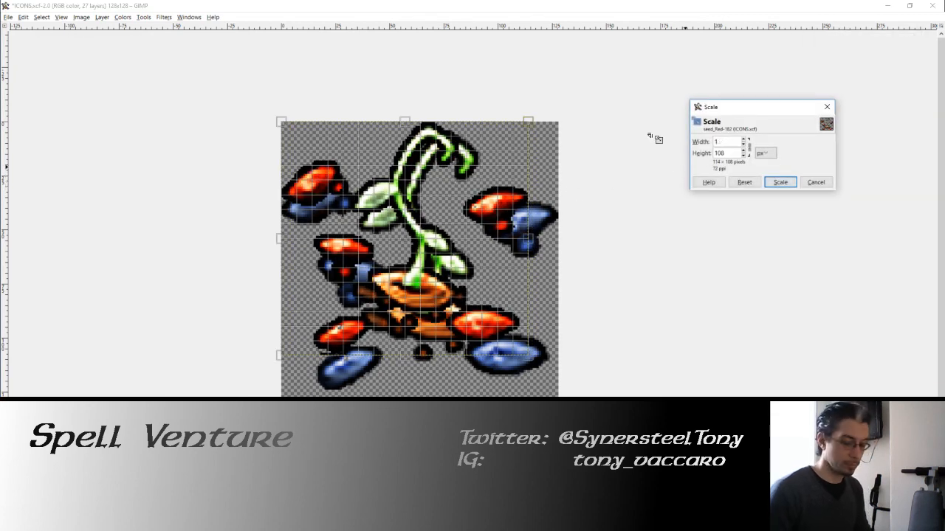
pyautogui.write('28')
pyautogui.press('Tab')
pyautogui.click(781, 182)
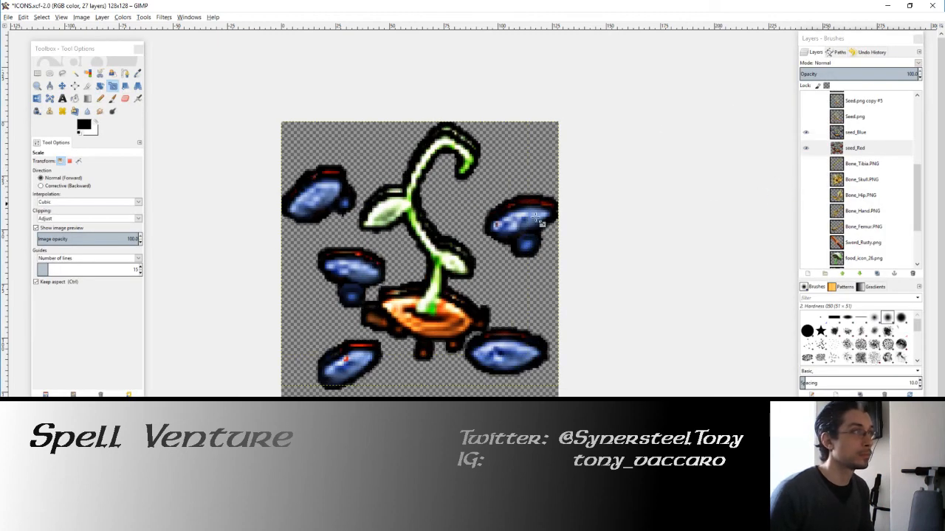
# Step: Move the enlarged seed_Red layer slightly down so that it lines up with seed_Blue
pyautogui.click(62, 85)
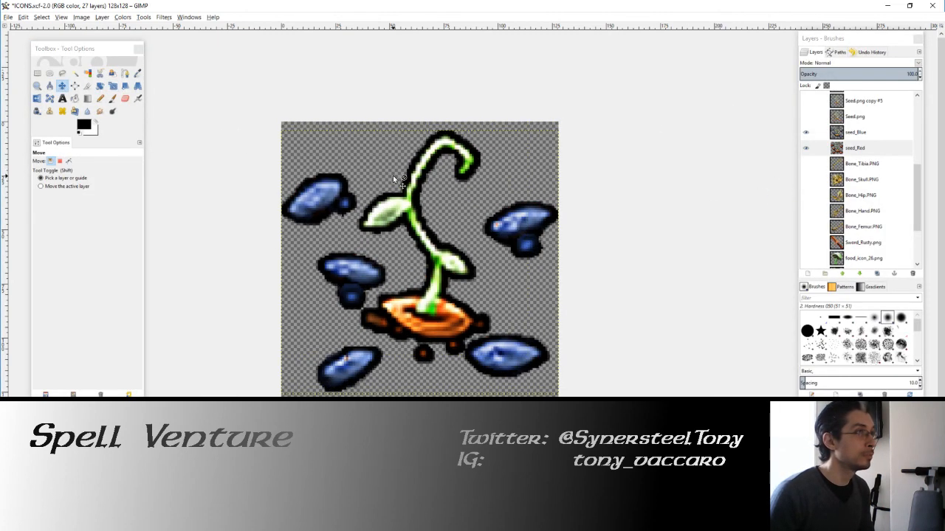
pyautogui.press('Left')
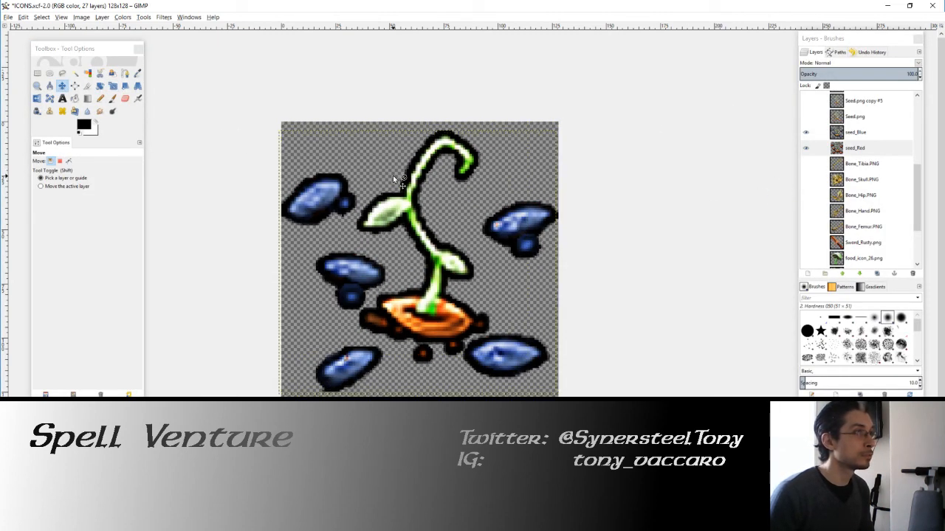
pyautogui.press('Right')
# Step: Hide seed_Red and export the blue seed icon over Seed_Blueberry.PNG in the GUI folder
pyautogui.click(806, 147)
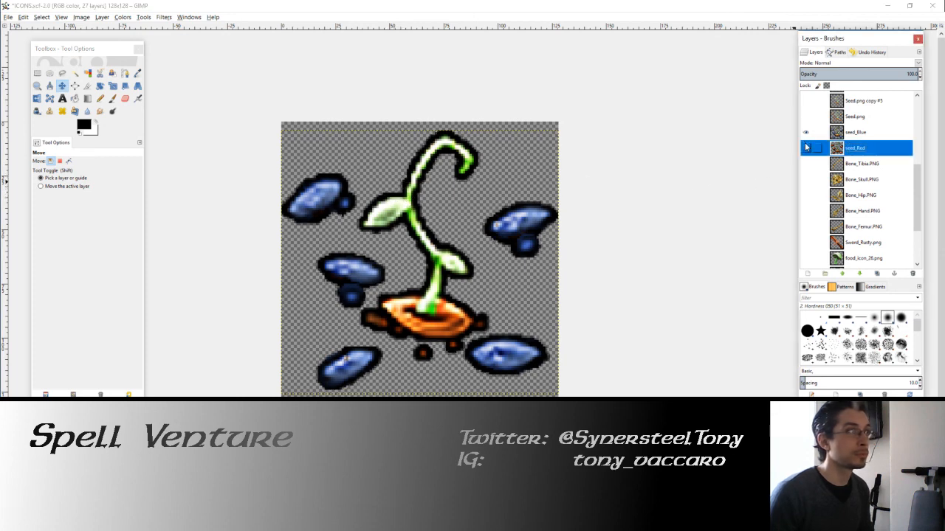
pyautogui.click(9, 17)
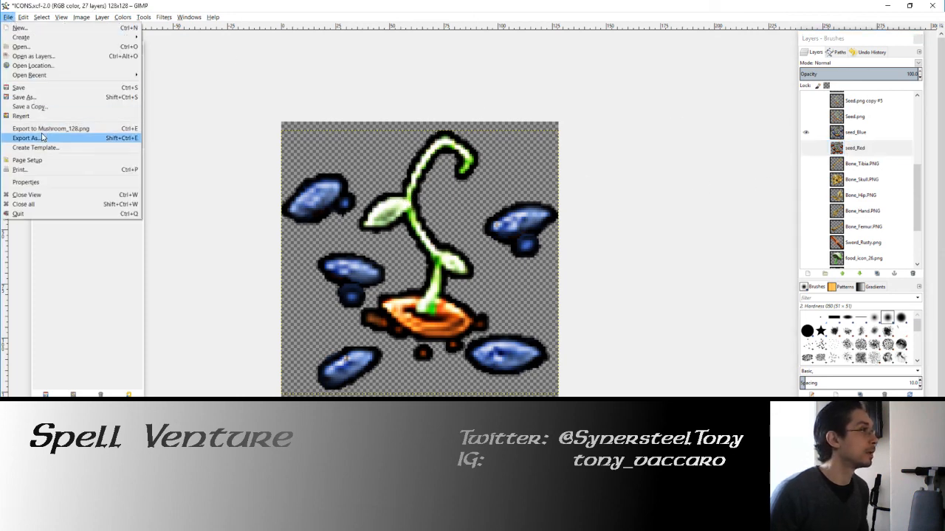
pyautogui.click(33, 138)
pyautogui.click(364, 314)
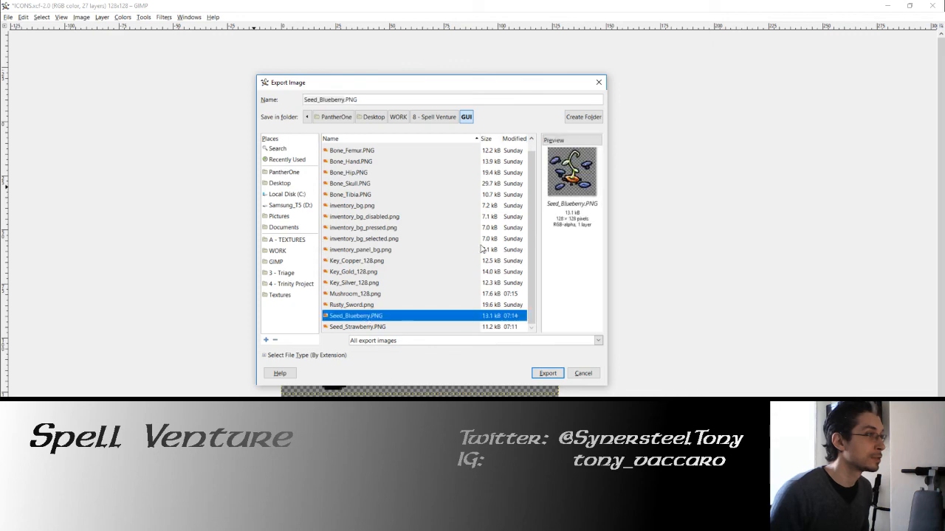
pyautogui.moveTo(463, 93); pyautogui.dragTo(401, 124)
pyautogui.click(490, 404)
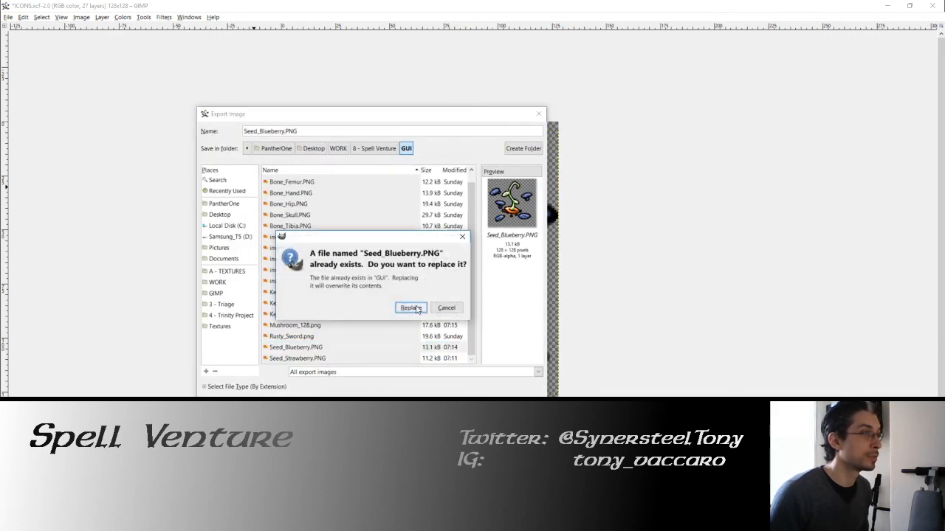
pyautogui.click(422, 310)
pyautogui.click(476, 342)
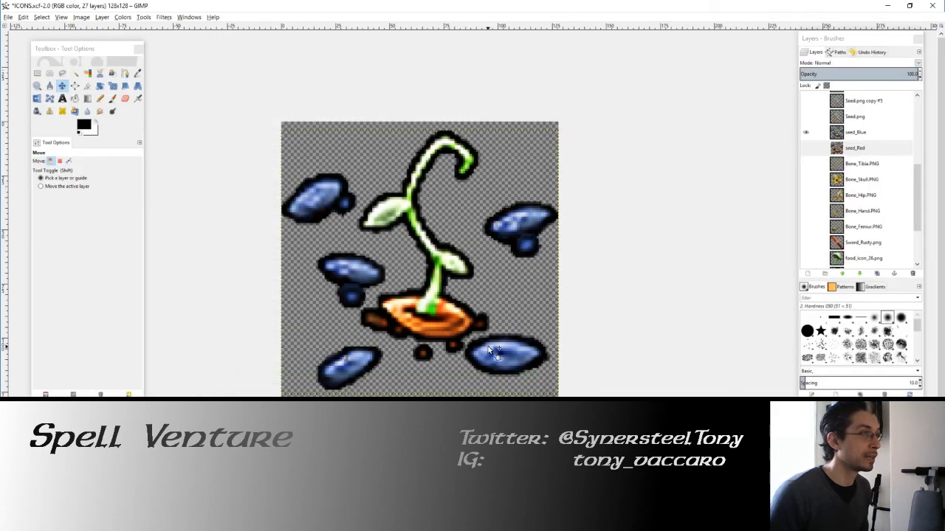
# Step: Show seed_Red in place of seed_Blue and export it over Seed_Strawberry.PNG in the GUI folder
pyautogui.click(805, 133)
pyautogui.click(806, 147)
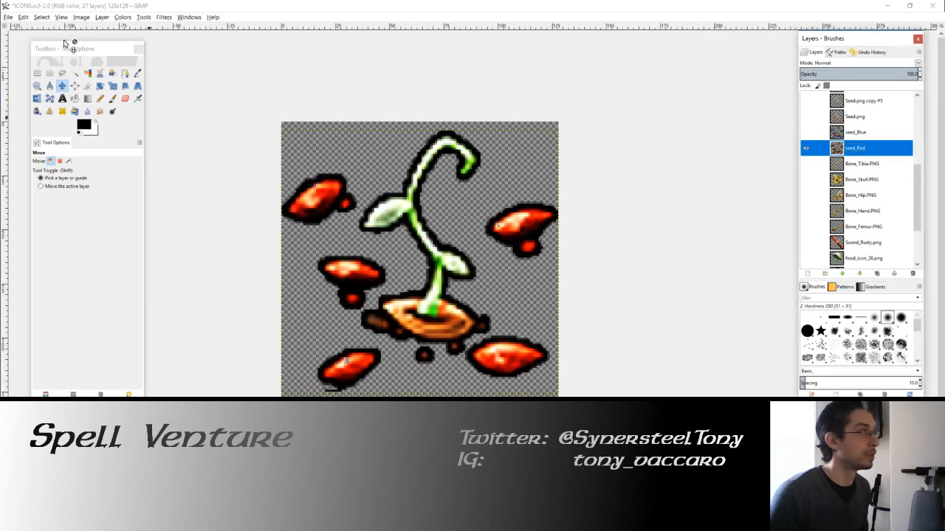
pyautogui.click(7, 17)
pyautogui.click(25, 138)
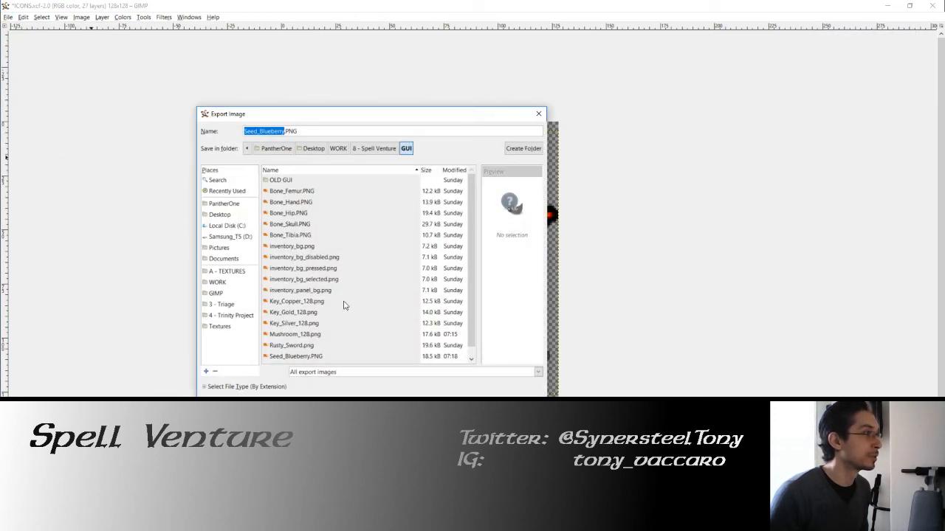
pyautogui.click(316, 357)
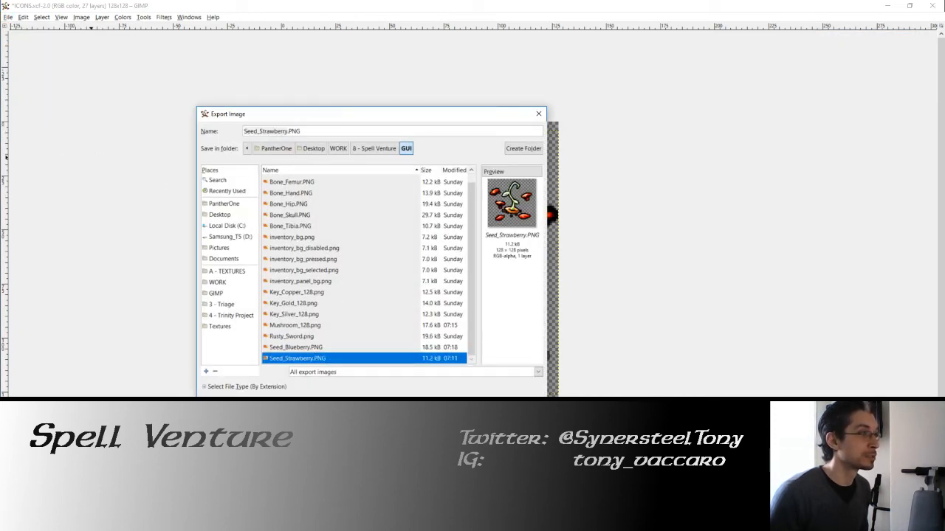
pyautogui.press('Return')
pyautogui.click(417, 310)
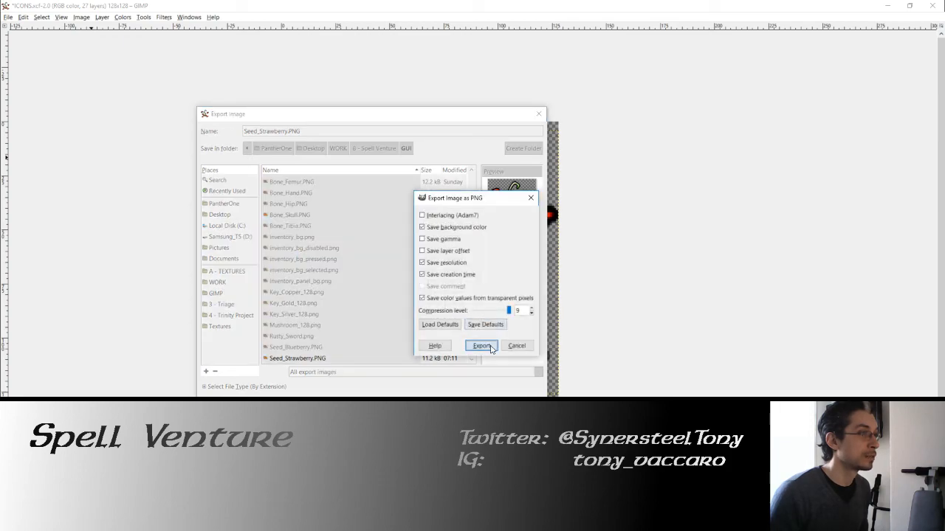
pyautogui.click(481, 343)
# Step: Switch to Unity, close the in-game inventory, stop the running game and open the Console
pyautogui.hotkey('alt', 'Tab')
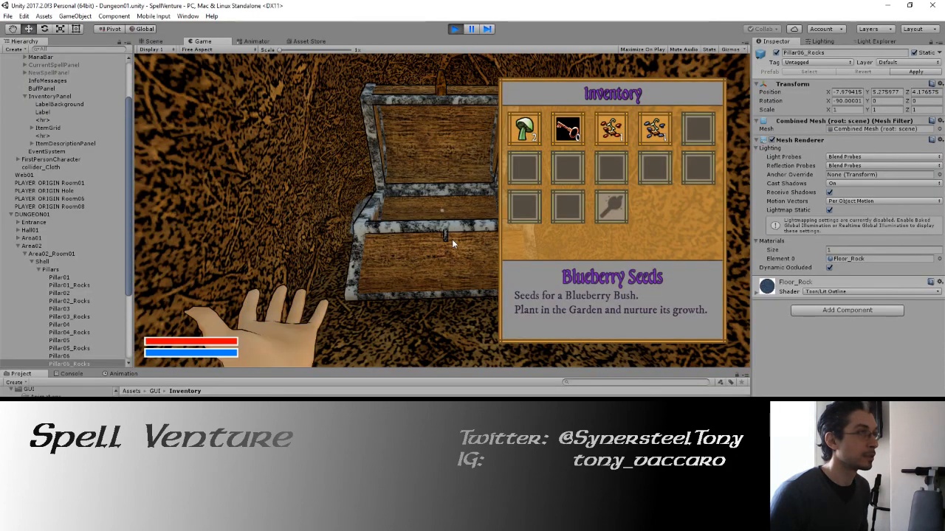
pyautogui.press('i')
pyautogui.press('Escape')
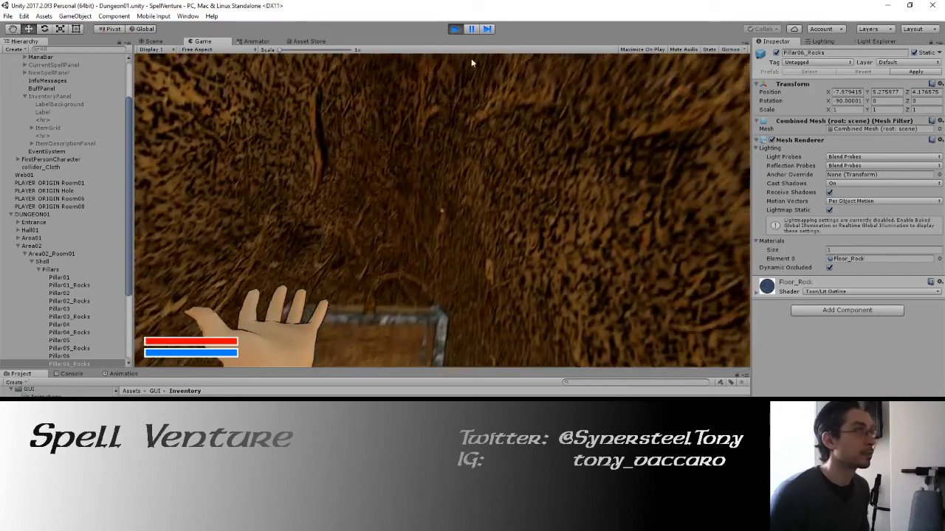
pyautogui.click(454, 34)
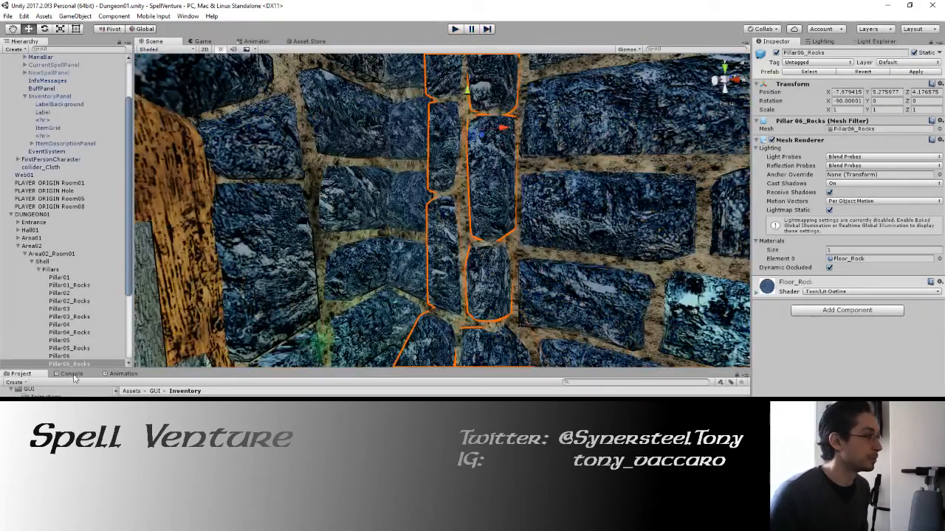
pyautogui.click(73, 375)
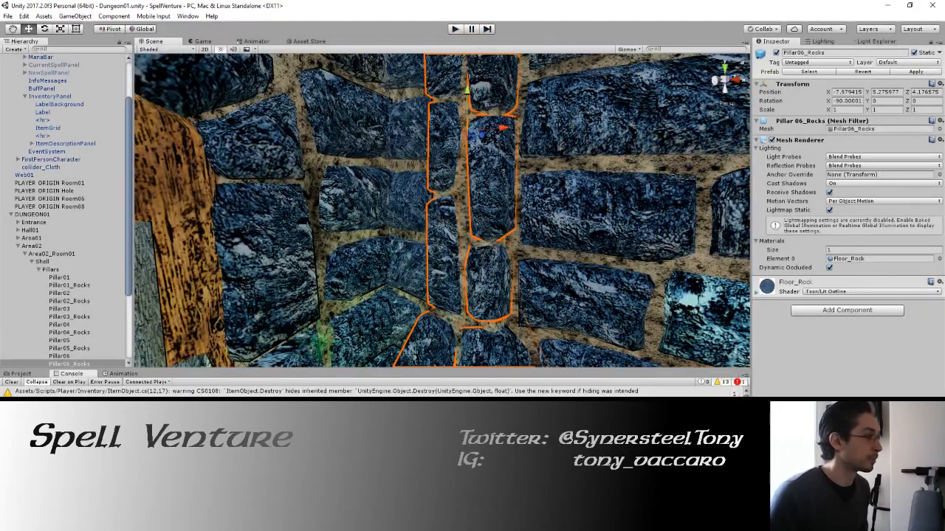
# Step: Select the Key_Copper collectible in Lead_Room01 and its empty Element 0 slot in the On Off Switch script
pyautogui.scroll(-3, 111, 442)
pyautogui.click(111, 450)
pyautogui.click(44, 278)
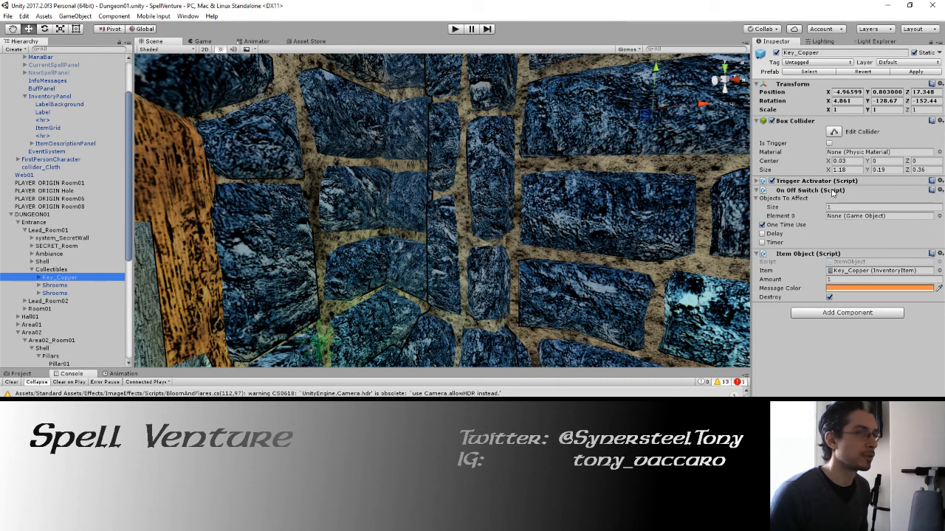
pyautogui.click(863, 215)
# Step: Assign the Key object from FirstPersonCharacter's AUDIO > Actions > Pickup group to Element 0 of Key_Copper's On Off Switch
pyautogui.scroll(4, 54, 116)
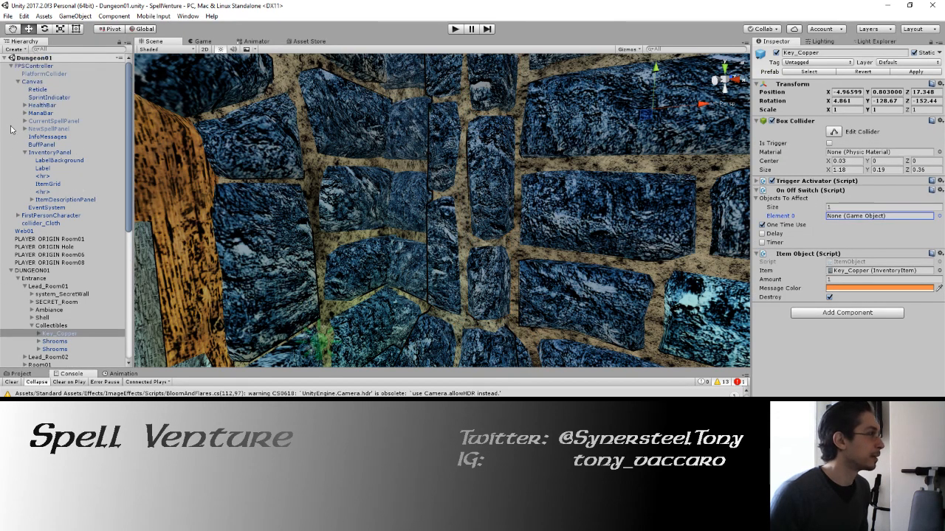
pyautogui.click(17, 82)
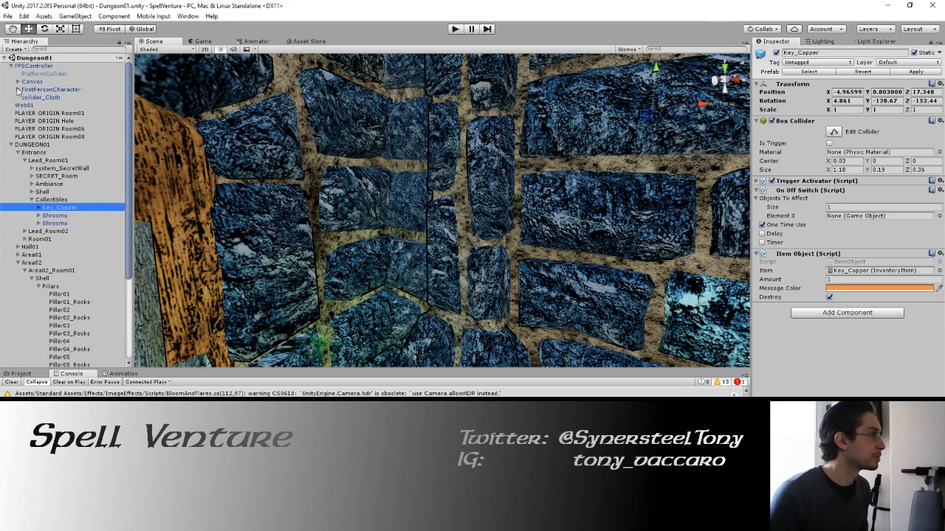
pyautogui.click(18, 89)
pyautogui.click(24, 106)
pyautogui.click(24, 105)
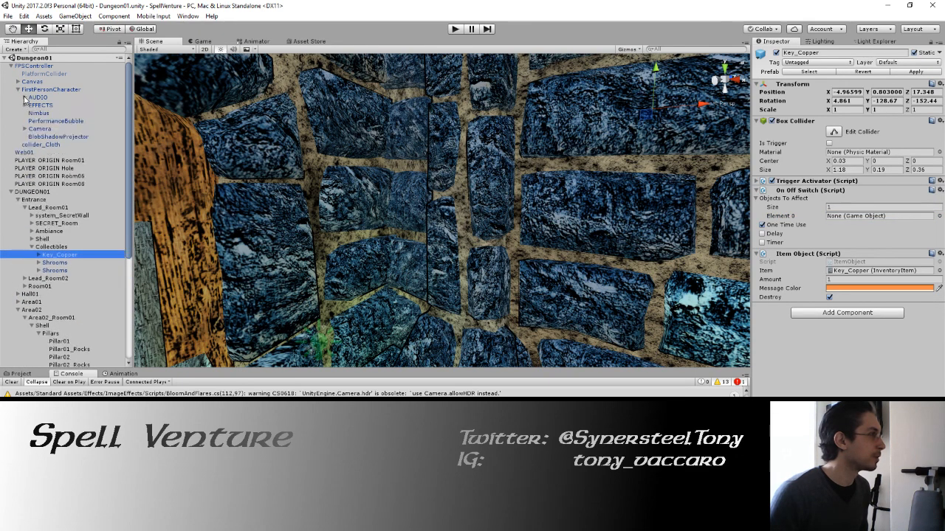
pyautogui.click(24, 97)
pyautogui.click(32, 121)
pyautogui.click(39, 128)
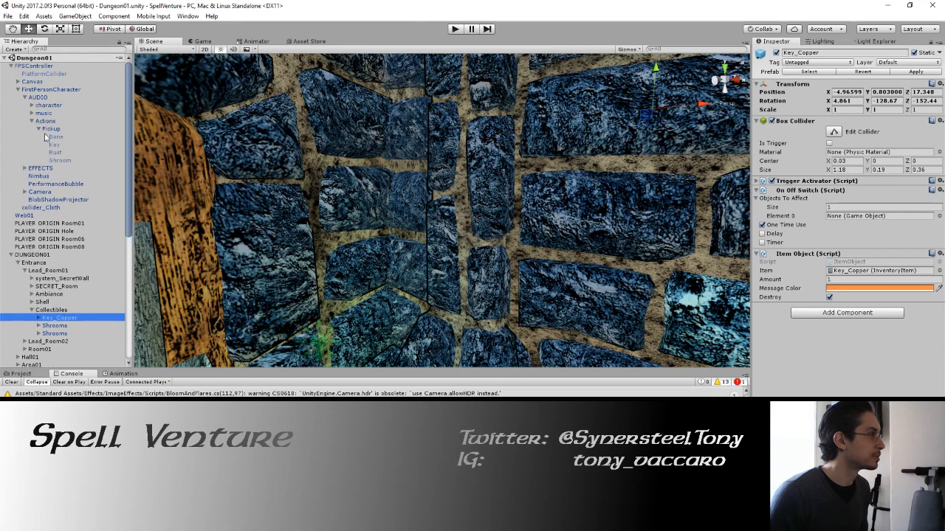
pyautogui.moveTo(55, 149); pyautogui.dragTo(871, 220)
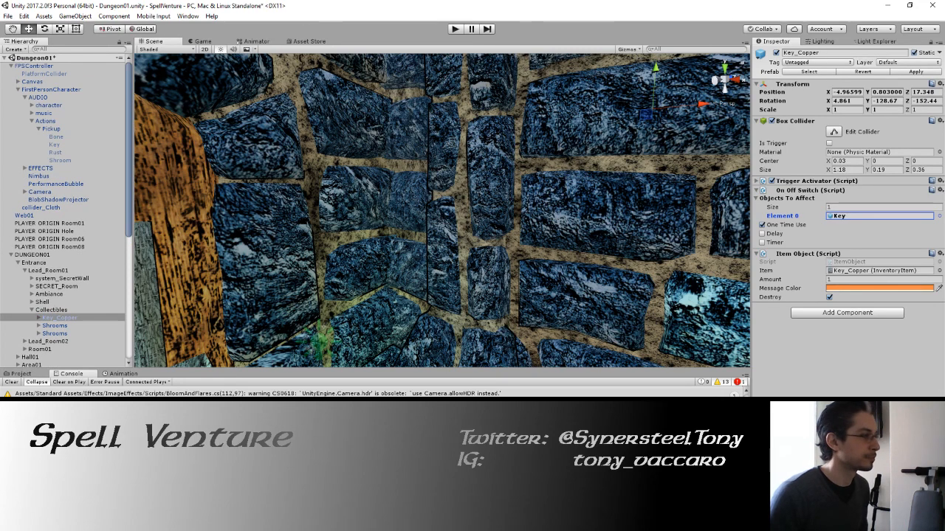
# Step: In File Explorer, copy Mushroom_128, Seed_Blueberry and Seed_Strawberry from the GUI folder into Assets\GUI\Inventory, replacing the existing files
pyautogui.hotkey('alt', 'Tab')
pyautogui.hotkey('alt', 'Tab')
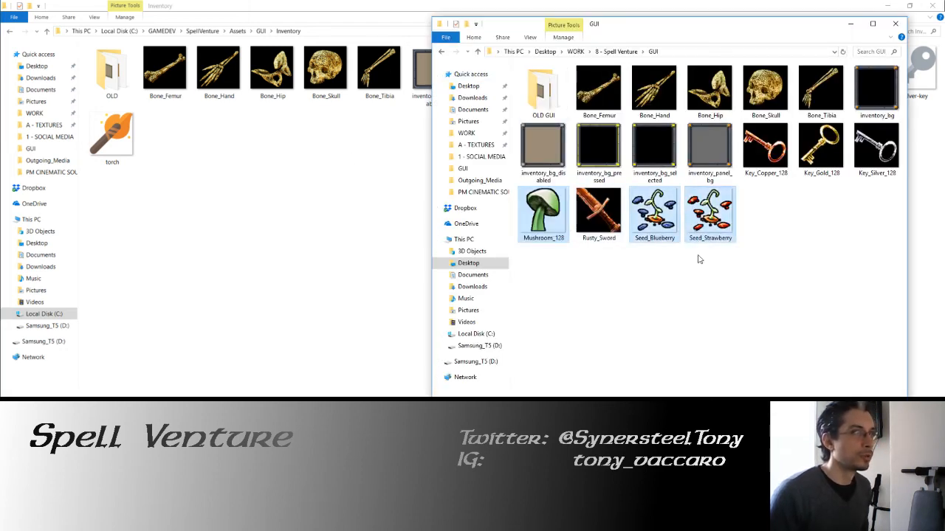
pyautogui.rightClick(666, 207)
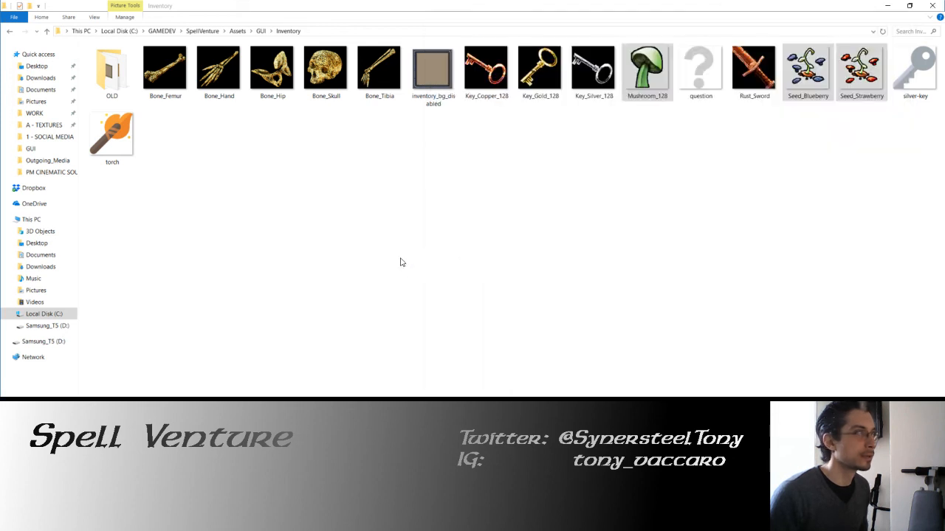
pyautogui.rightClick(399, 255)
pyautogui.click(449, 324)
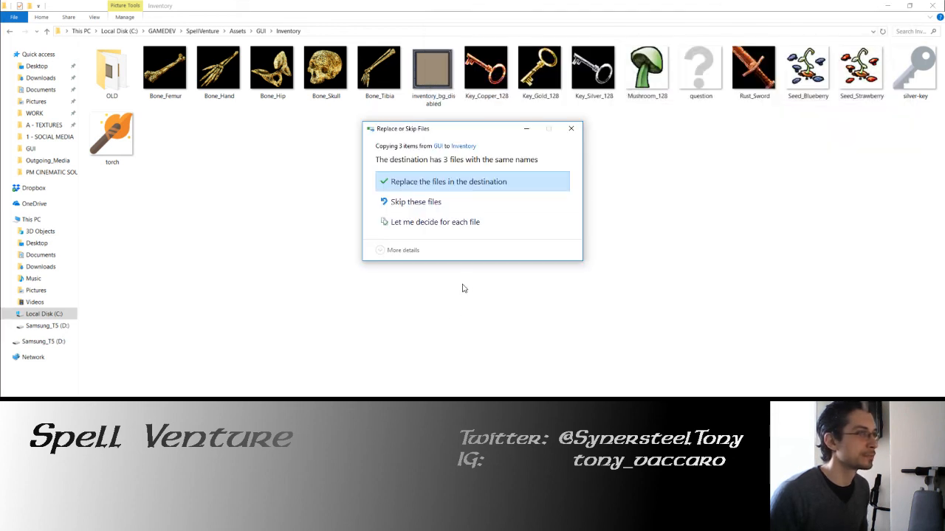
pyautogui.click(463, 184)
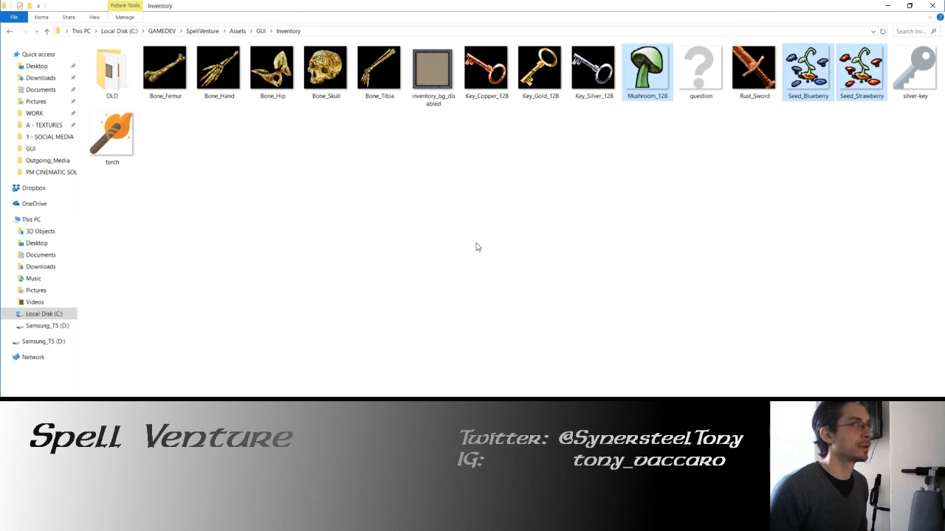
# Step: Switch to Unity, run the game, gather the mushroom in the starting room and check its icon in the in-game inventory
pyautogui.hotkey('alt', 'Tab')
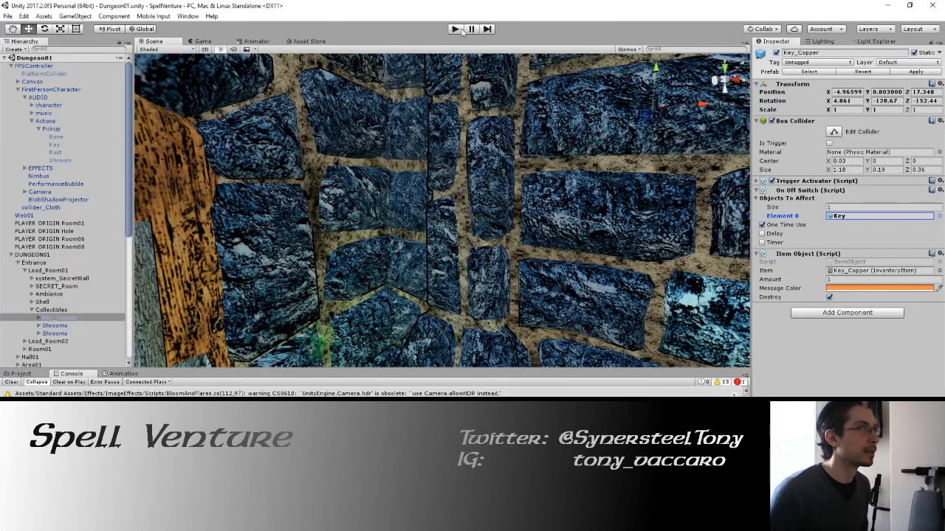
pyautogui.click(458, 29)
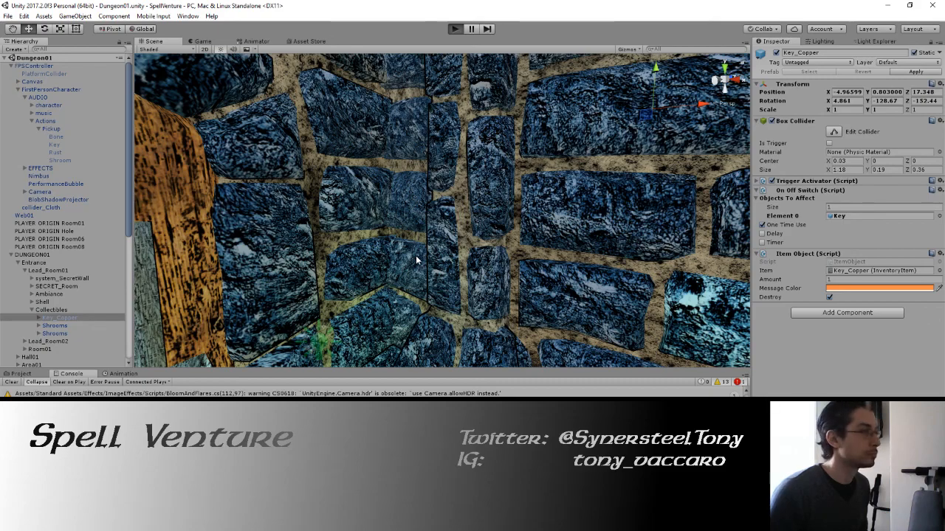
pyautogui.press('w')
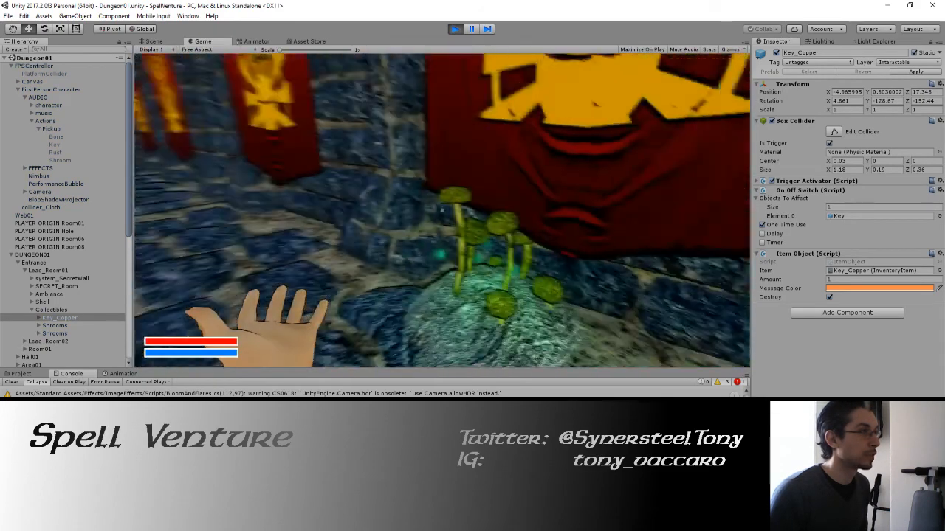
pyautogui.press('e')
pyautogui.press('i')
pyautogui.press('i')
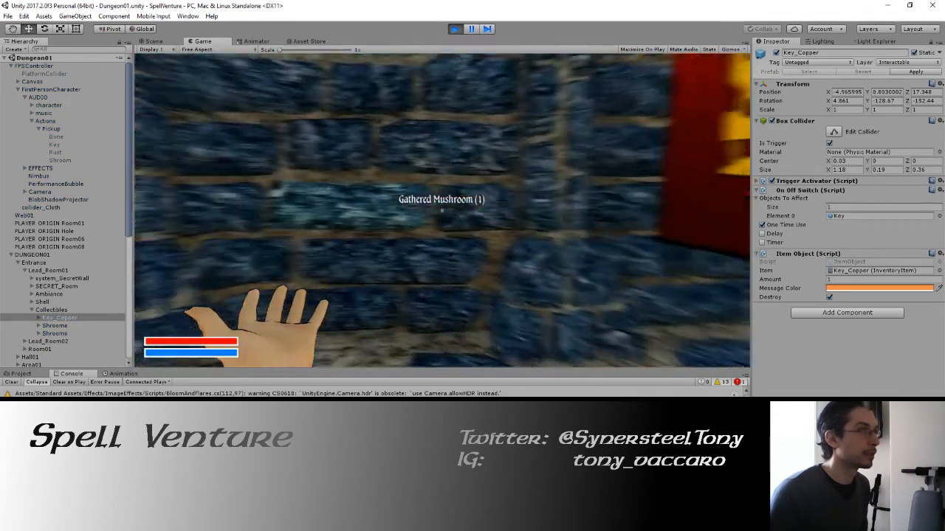
pyautogui.press('w')
pyautogui.press('i')
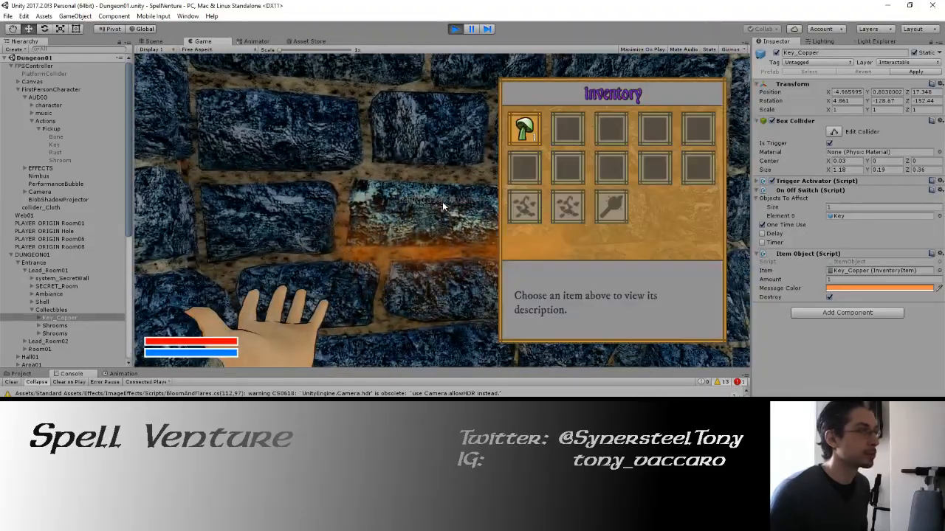
# Step: Close the inventory, walk to the chest area and gather the second mushroom and the Copper Key to test the pickup
pyautogui.press('i')
pyautogui.press('i')
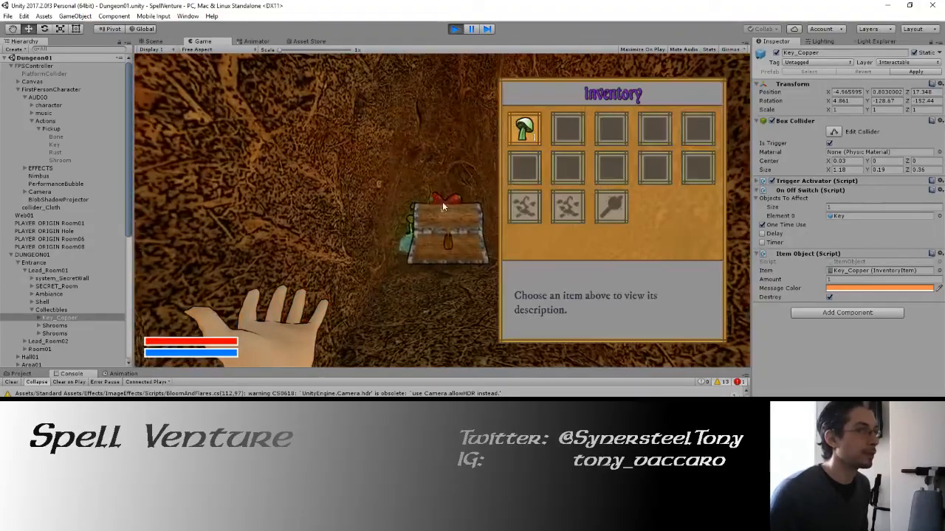
pyautogui.press('i')
pyautogui.press('w')
pyautogui.press('w')
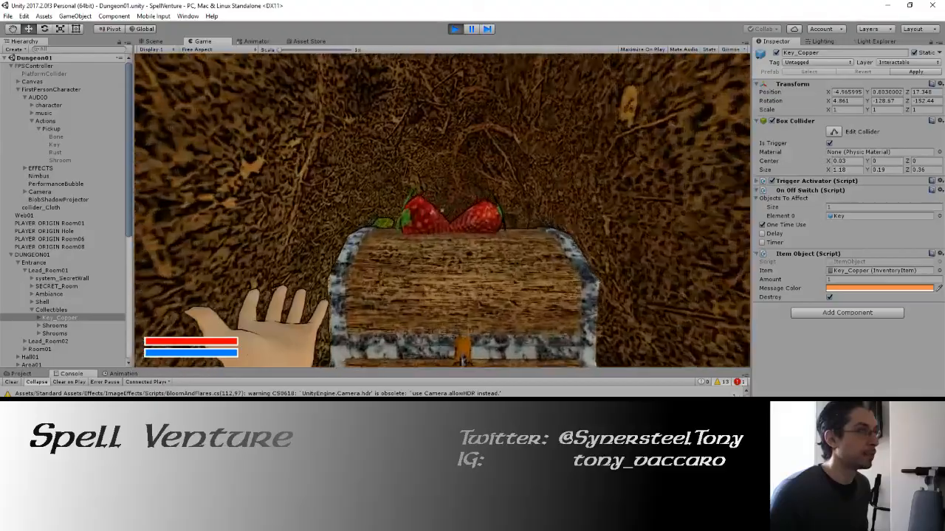
pyautogui.press('w')
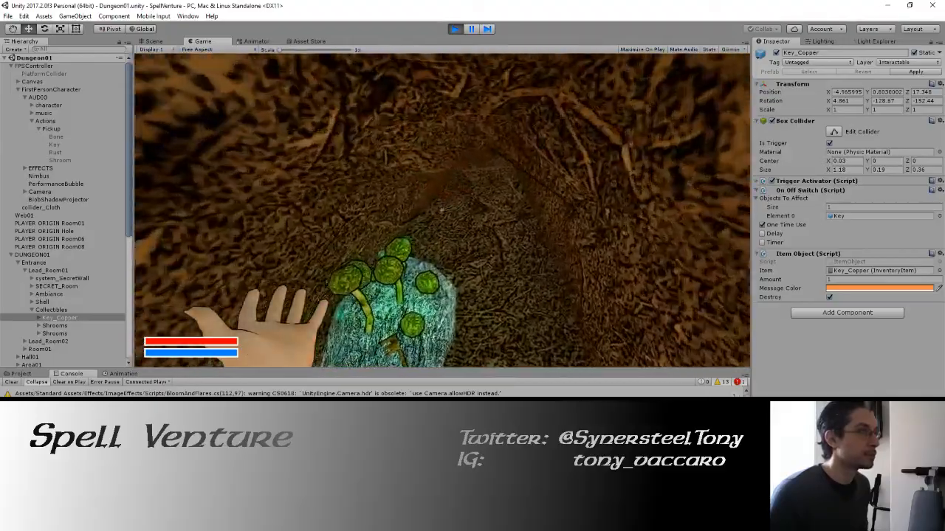
pyautogui.click(442, 211)
pyautogui.click(442, 210)
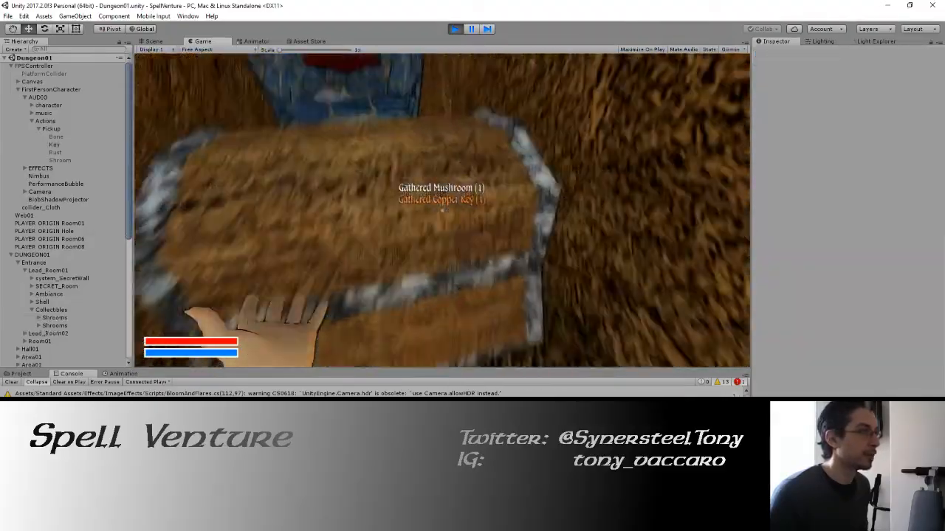
# Step: Unlock the chest with the Copper Key and gather the strawberry and blueberry seeds inside it
pyautogui.press('w')
pyautogui.press('w')
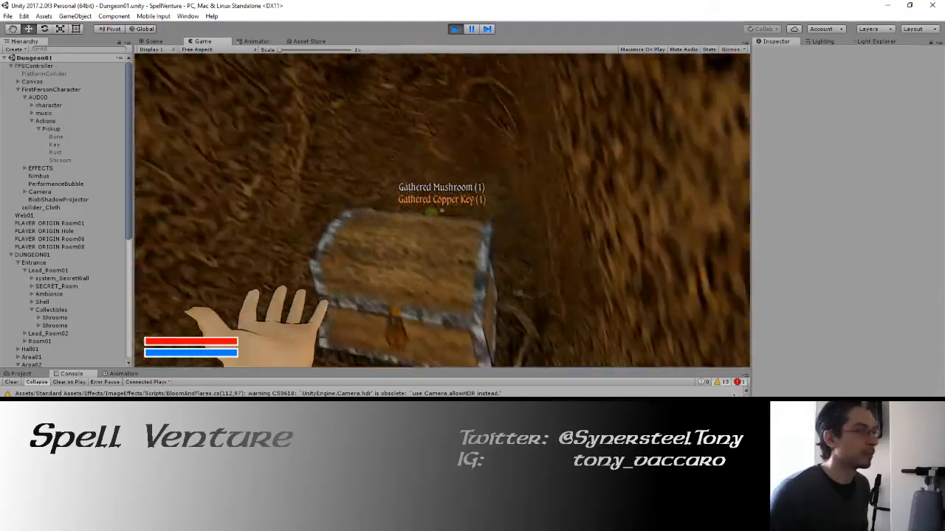
pyautogui.click(442, 210)
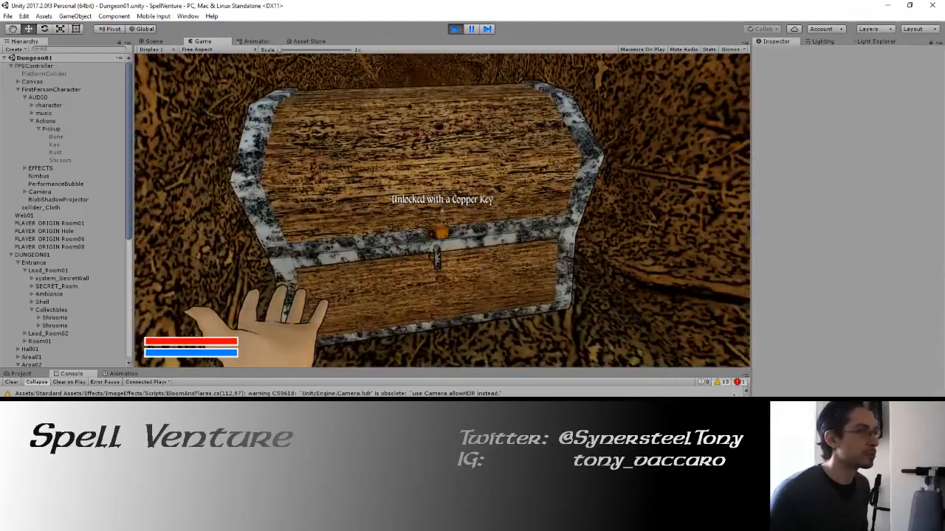
pyautogui.click(442, 210)
pyautogui.click(442, 211)
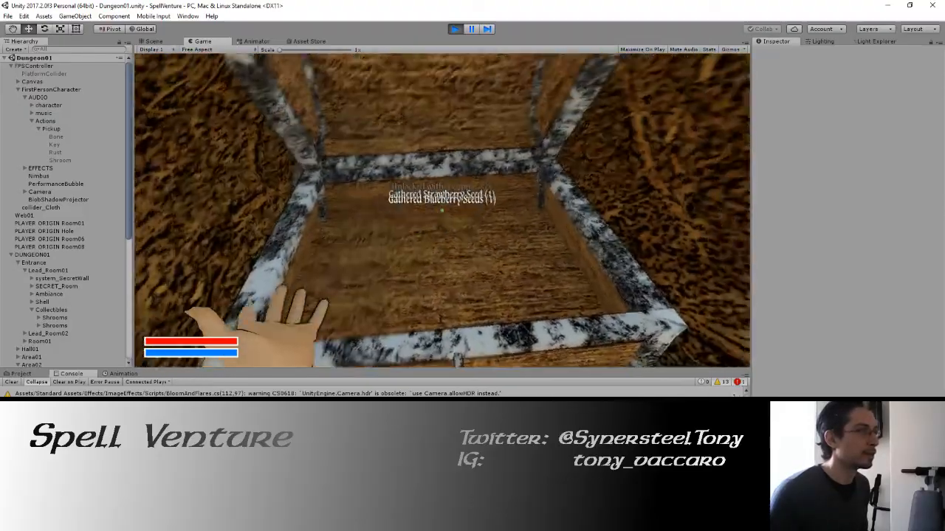
# Step: Examine the mushroom, Copper Key and seed icons in the in-game inventory, then close it
pyautogui.press('i')
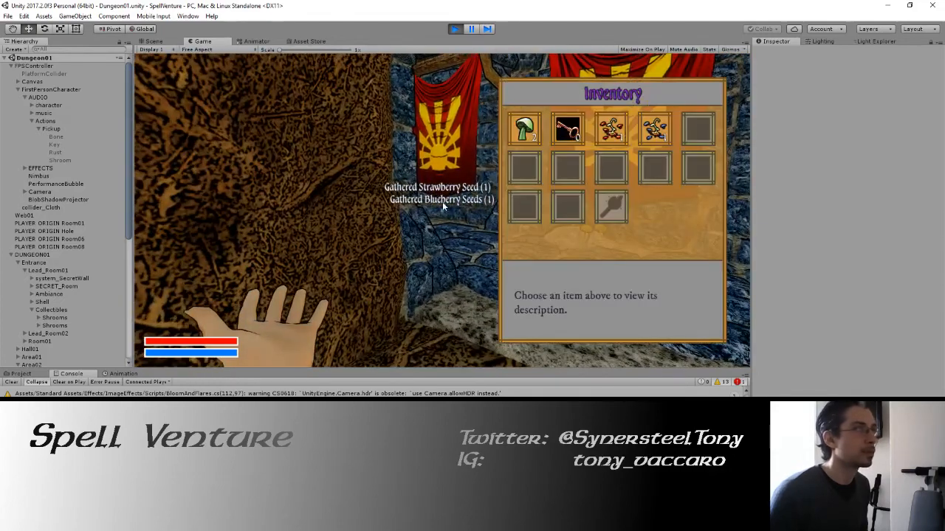
pyautogui.moveTo(653, 138)
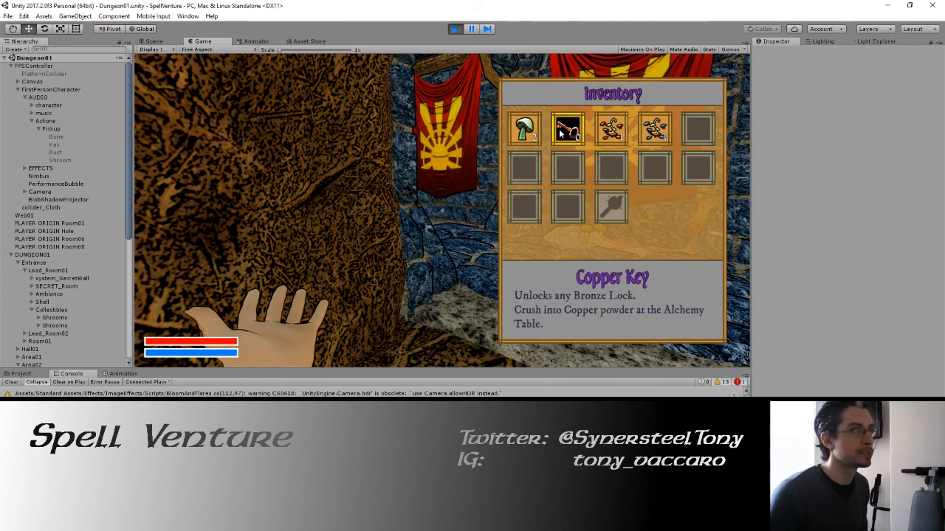
pyautogui.press('i')
# Step: Walk through the dungeon room back to the chest passage, stop the running game and show the project's assets
pyautogui.press('w')
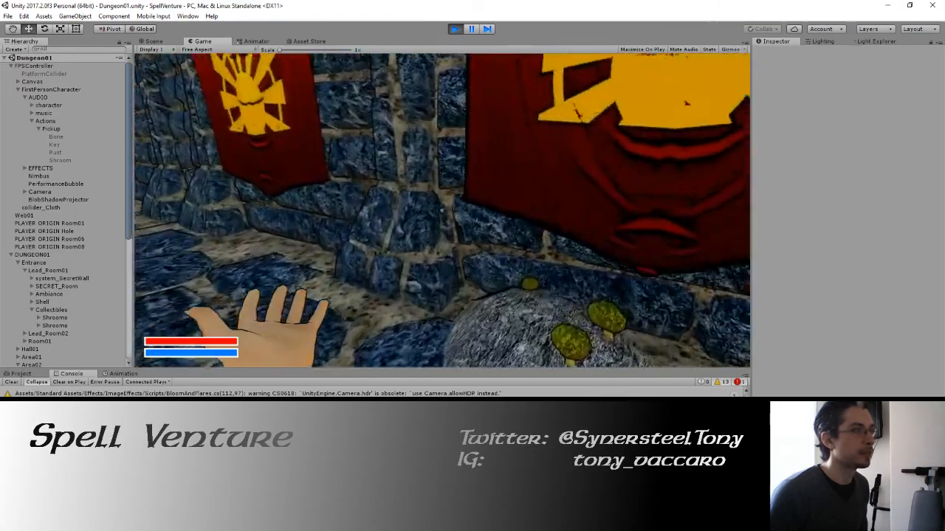
pyautogui.hotkey('shift', 'w')
pyautogui.press('w')
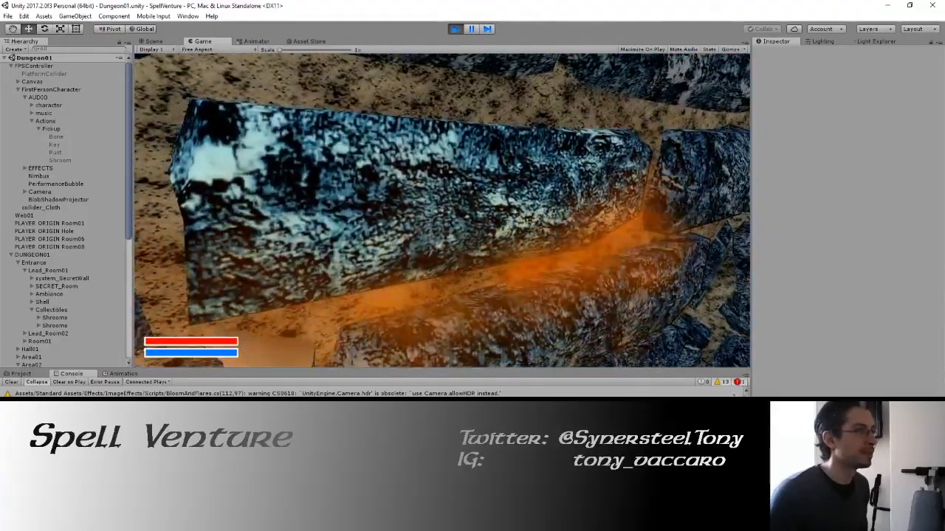
pyautogui.press('s')
pyautogui.press('w')
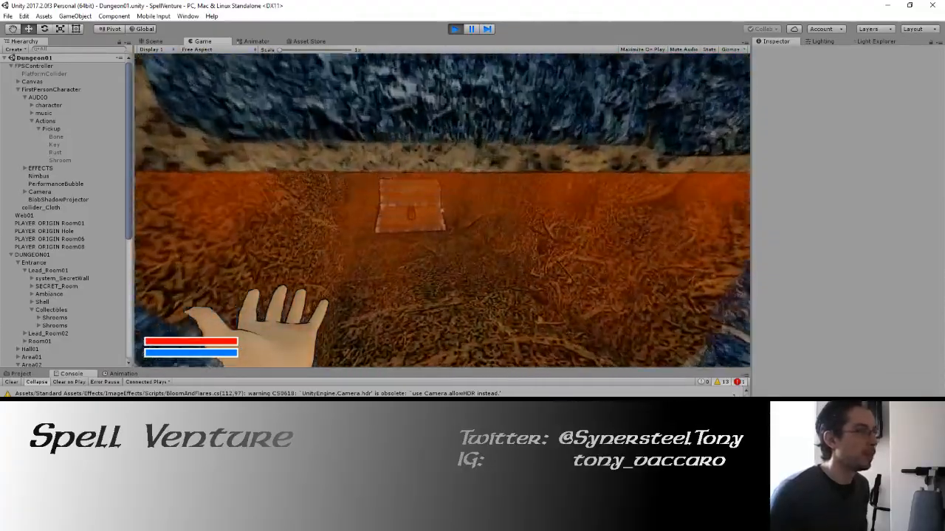
pyautogui.click(454, 29)
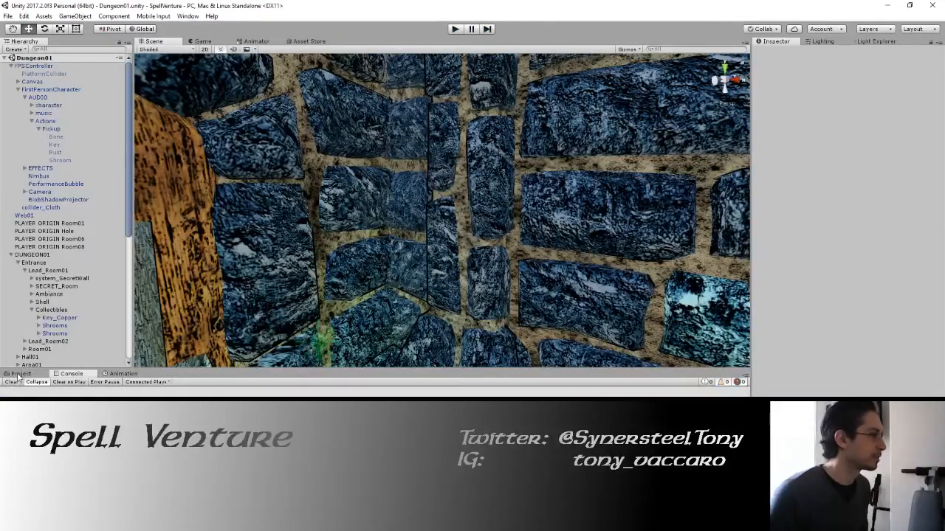
pyautogui.click(20, 373)
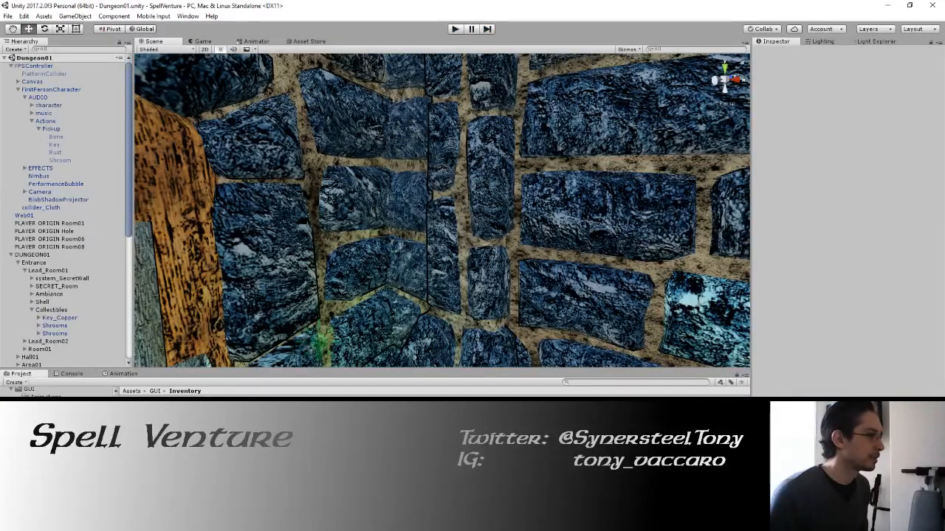
# Step: Switch to GIMP and fit the seed_Red layer to the image size
pyautogui.hotkey('alt', 'Tab')
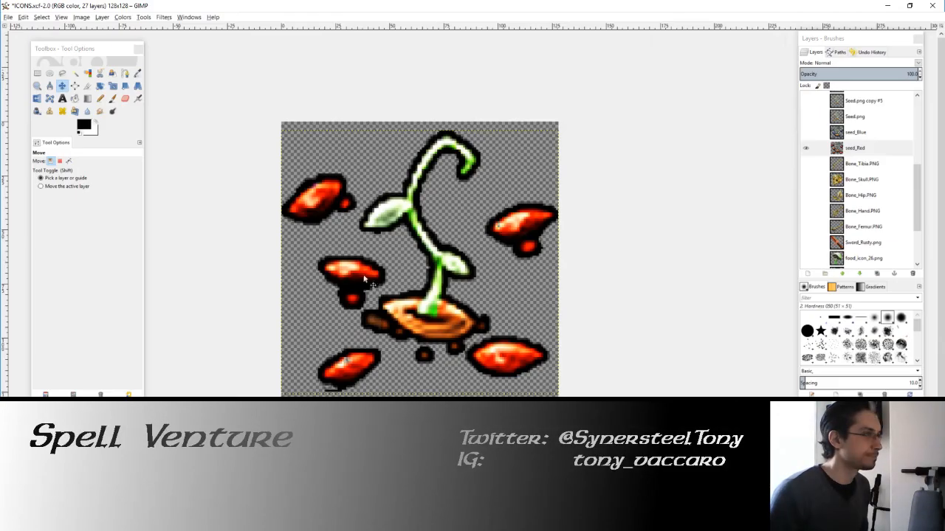
pyautogui.click(809, 153)
pyautogui.click(102, 18)
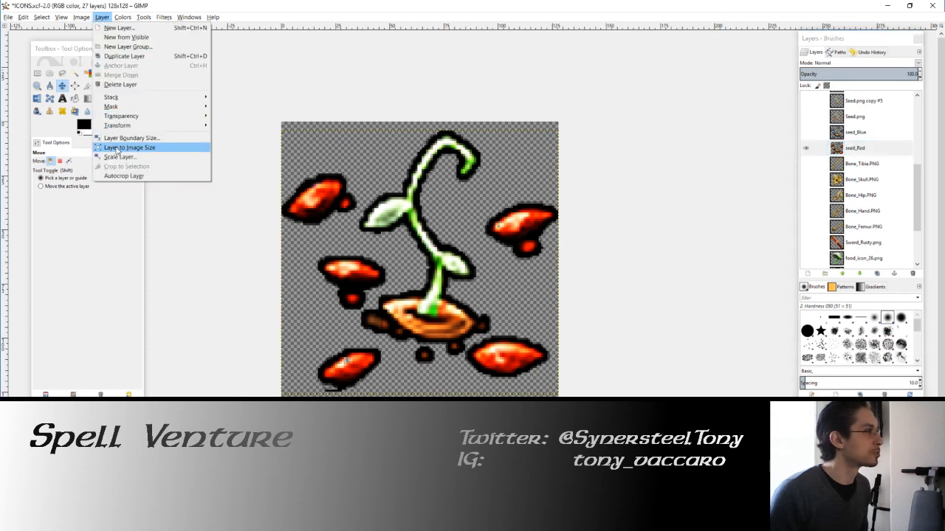
pyautogui.click(124, 148)
# Step: Show only the seed_Blue layer, fit it to the image size and save ICONS.xcf
pyautogui.click(806, 133)
pyautogui.click(806, 132)
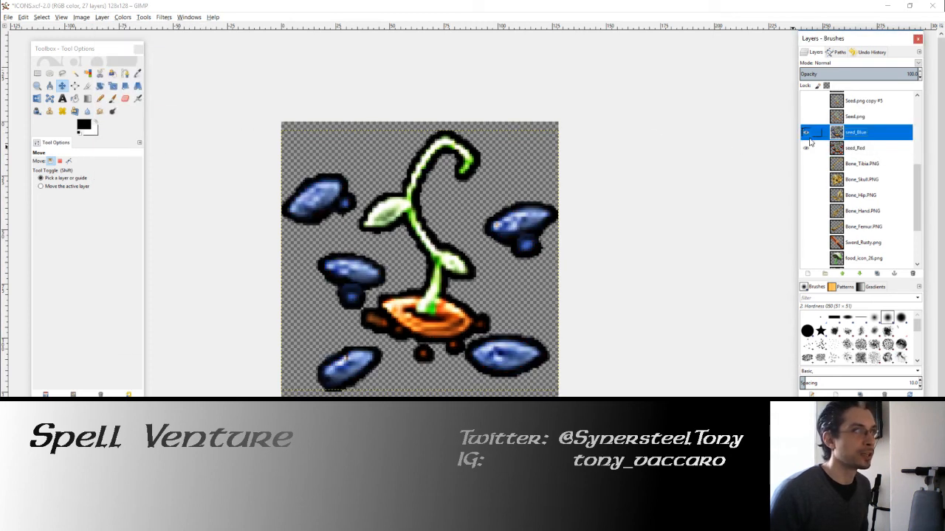
pyautogui.click(806, 148)
pyautogui.click(102, 18)
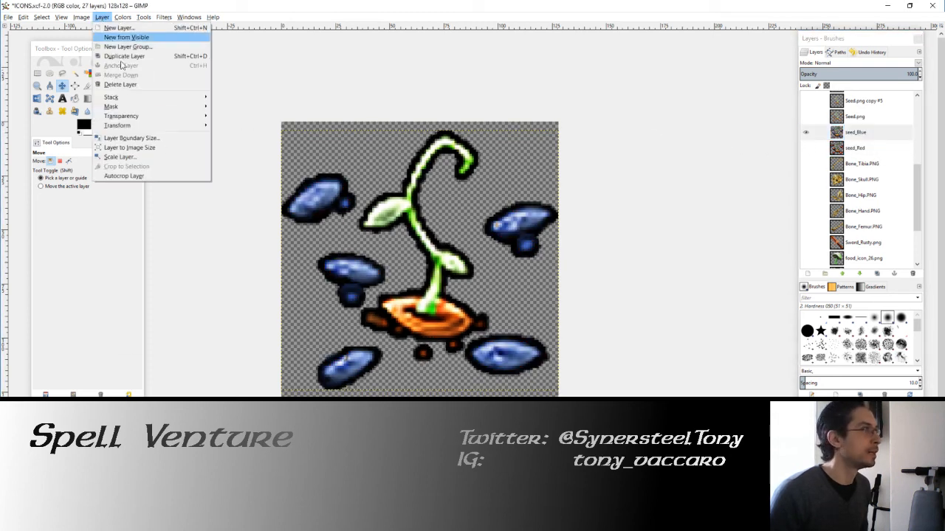
pyautogui.click(124, 149)
pyautogui.hotkey('ctrl', 's')
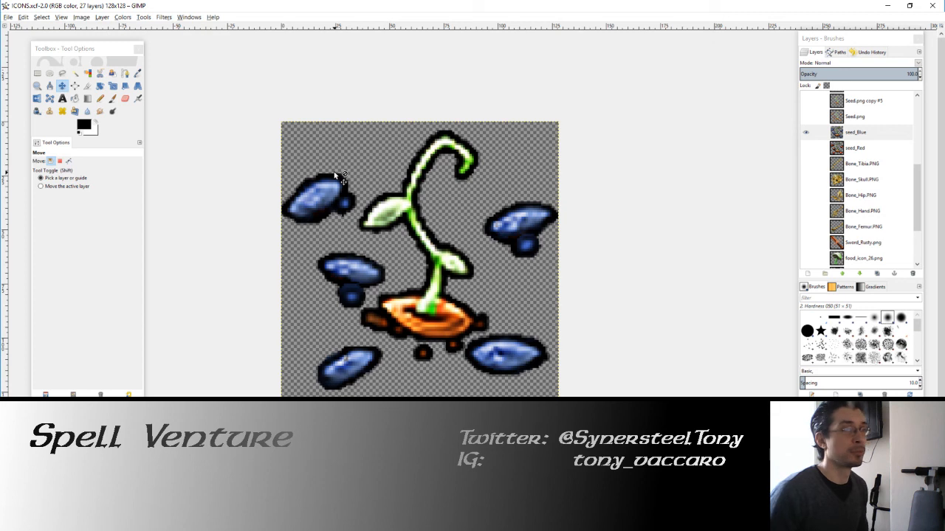
pyautogui.click(63, 86)
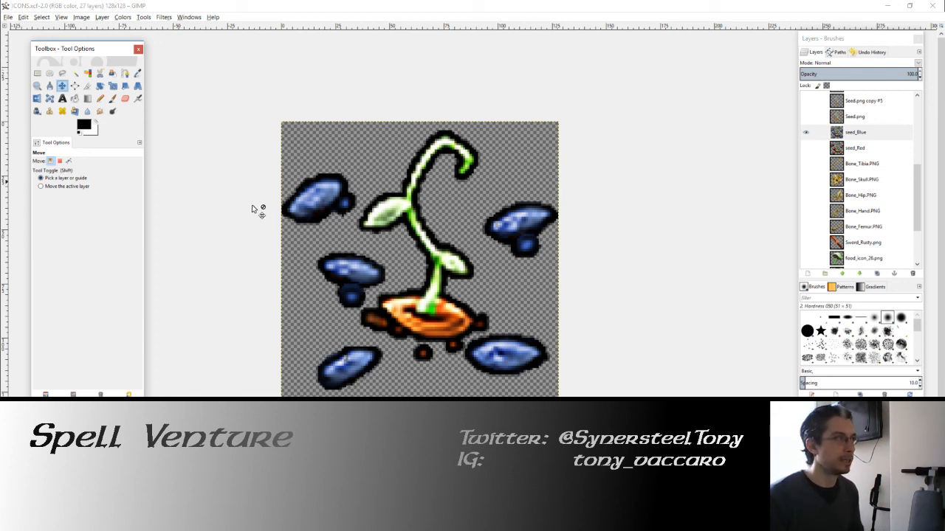
# Step: Switch to Unity and select the Key_Copper collectible in the scene beside the Area01_Room04 door
pyautogui.hotkey('alt', 'Tab')
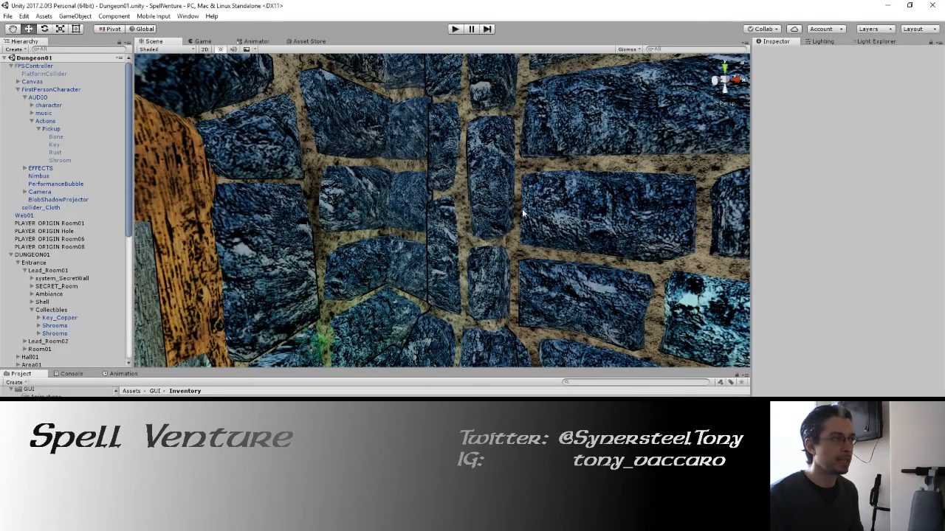
pyautogui.moveTo(523, 209); pyautogui.dragTo(474, 225)
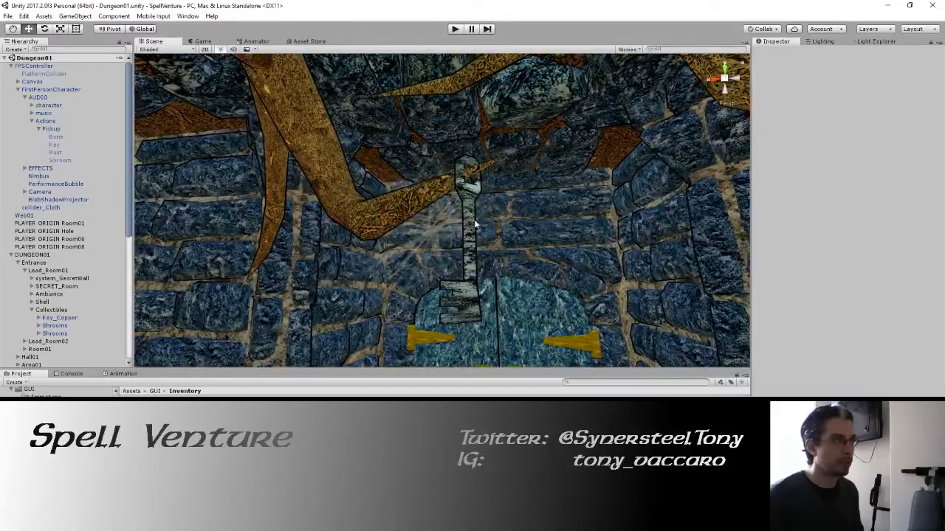
pyautogui.click(474, 225)
pyautogui.click(474, 264)
pyautogui.moveTo(473, 264); pyautogui.dragTo(482, 388)
pyautogui.click(376, 260)
pyautogui.press('w')
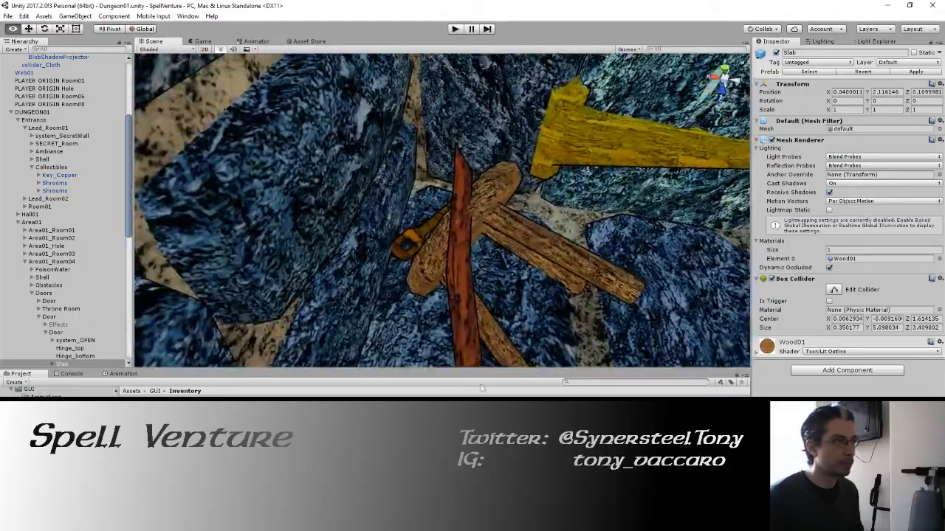
pyautogui.click(421, 270)
pyautogui.moveTo(420, 262); pyautogui.dragTo(406, 166)
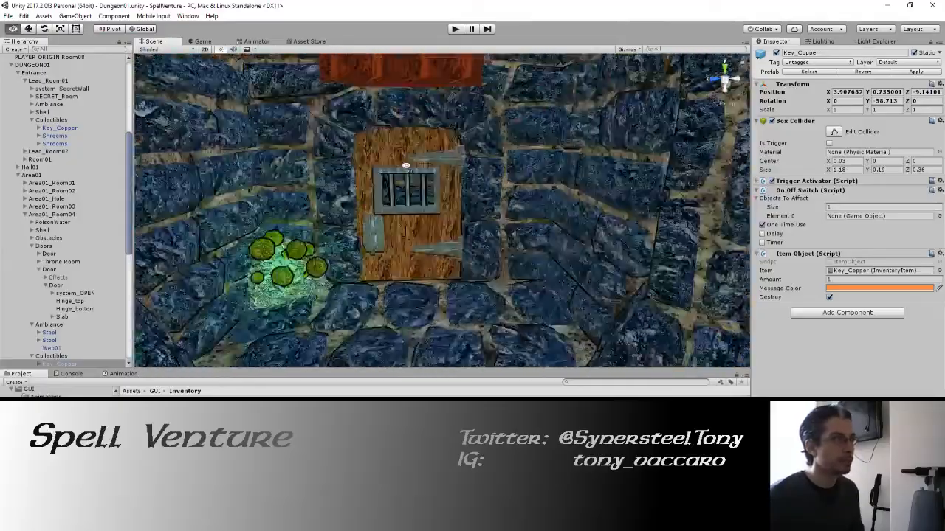